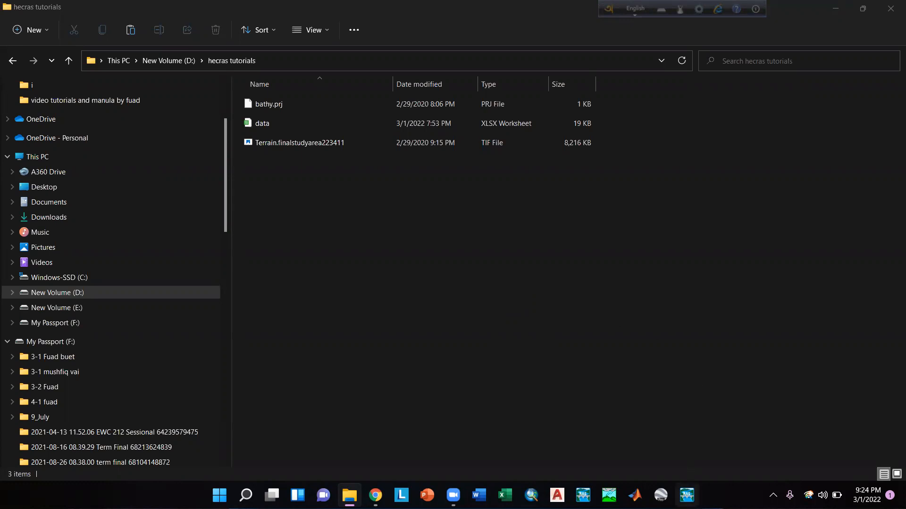
Step: Switch to HEC-RAS and start a new project located in the hecras tutorials folder on drive D
left_click(687, 495)
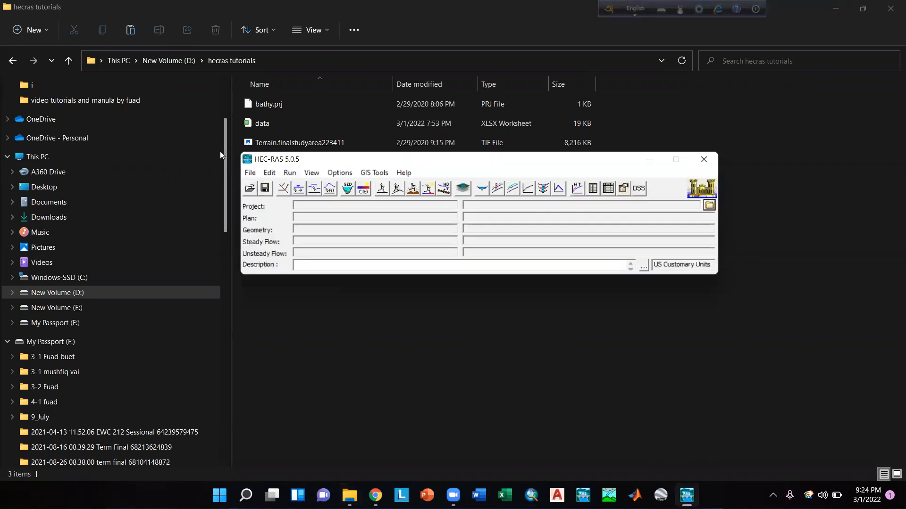
left_click(250, 173)
left_click(293, 184)
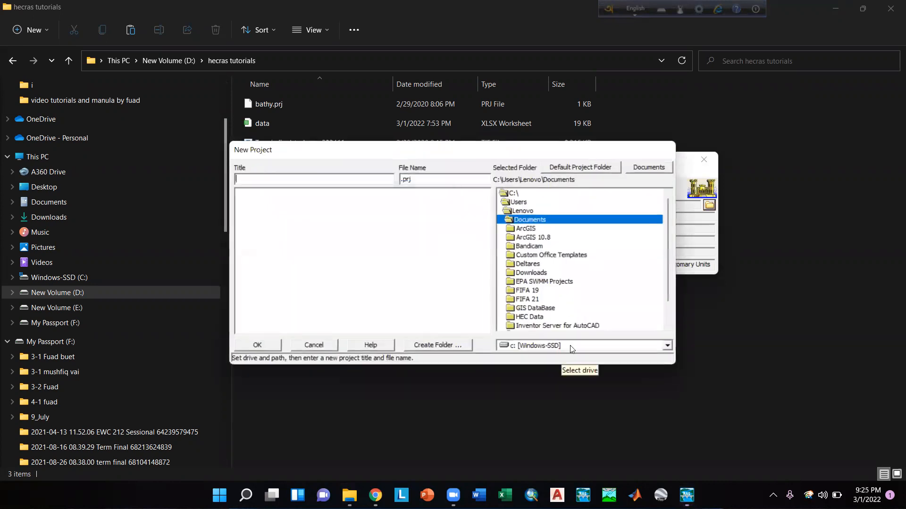
left_click(569, 349)
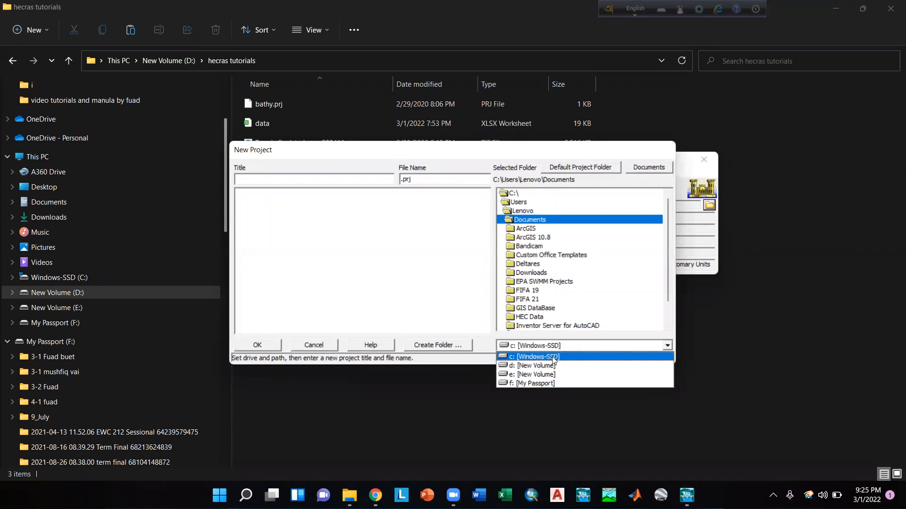
left_click(542, 365)
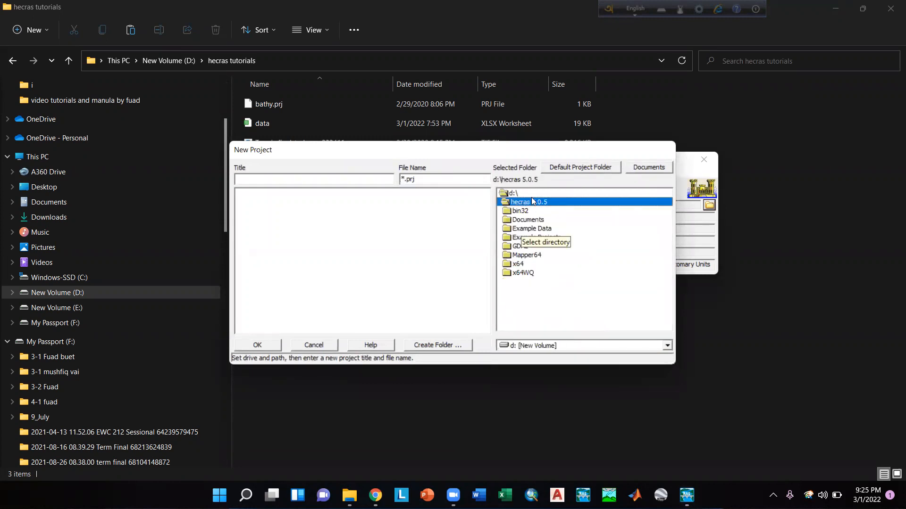
double_click(517, 193)
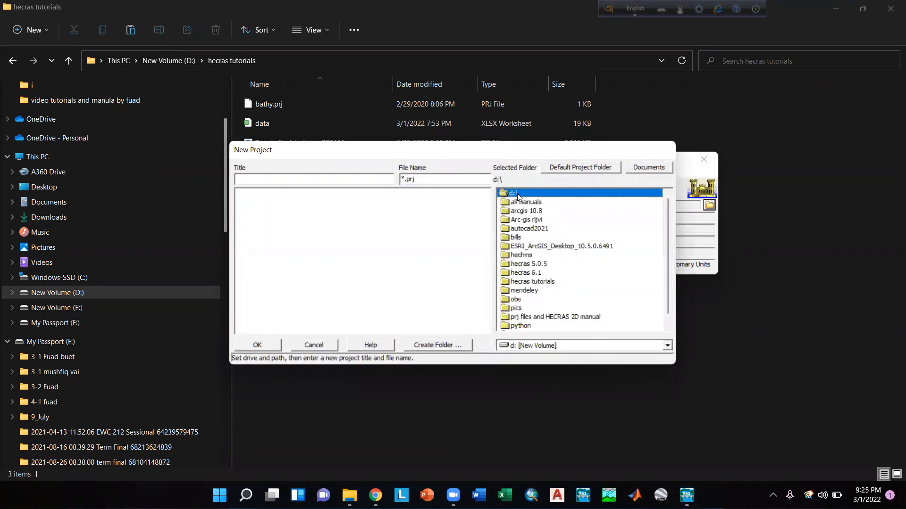
double_click(525, 282)
Step: Title the new project hecrastrialrun and confirm its creation
left_click(340, 183)
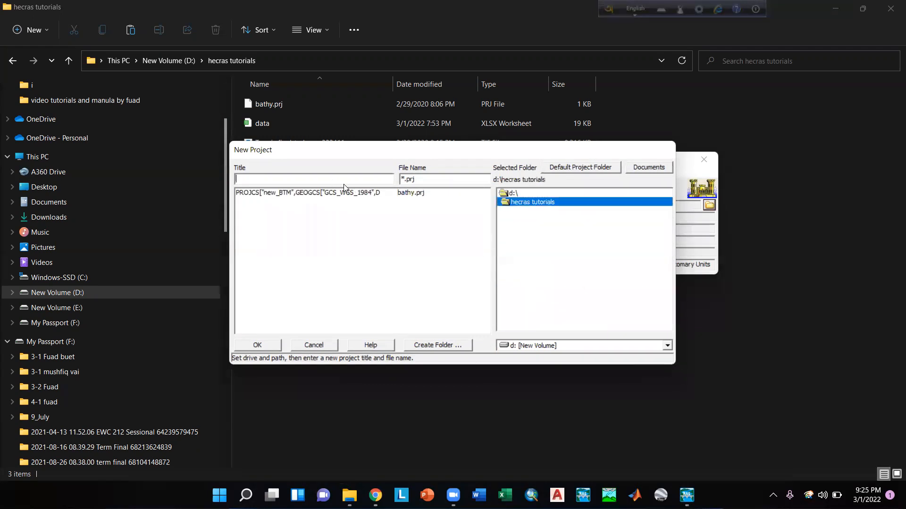
type("hecrastrialrun")
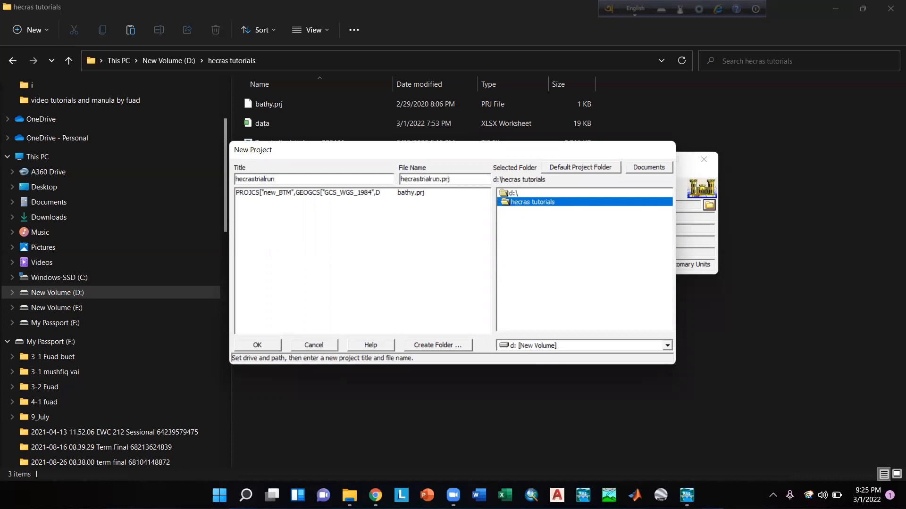
left_click(257, 345)
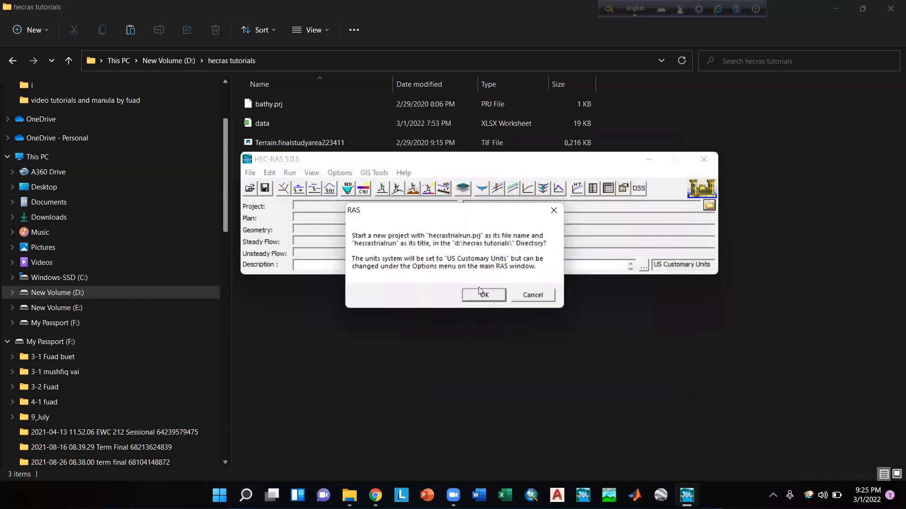
left_click(485, 295)
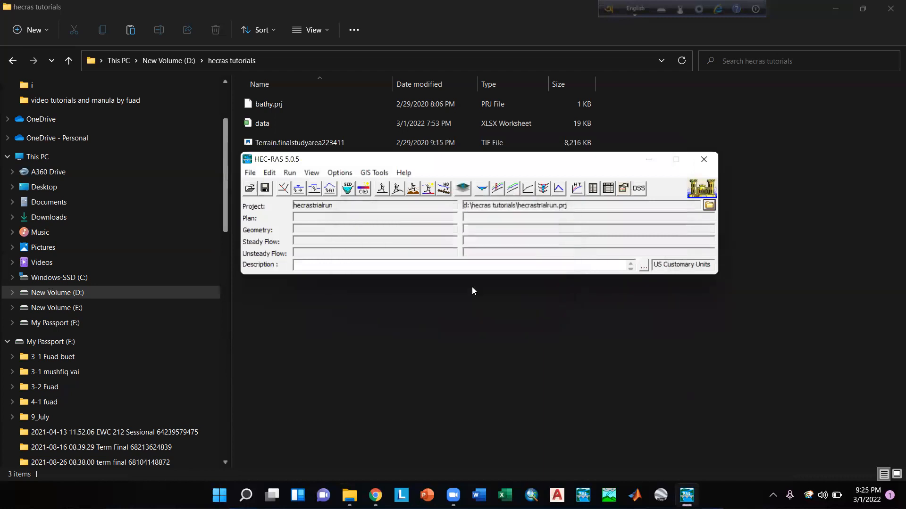
Step: Change the project's unit system to System International (Metric System)
left_click(350, 173)
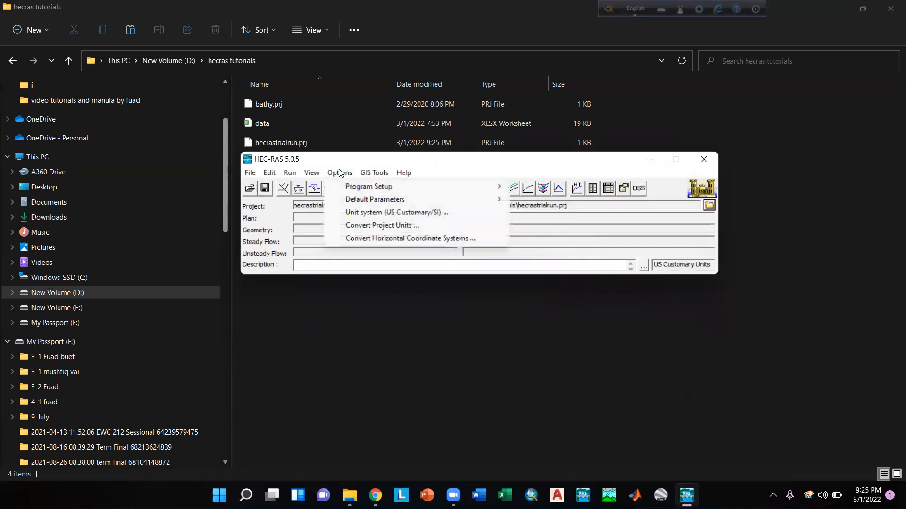
left_click(382, 213)
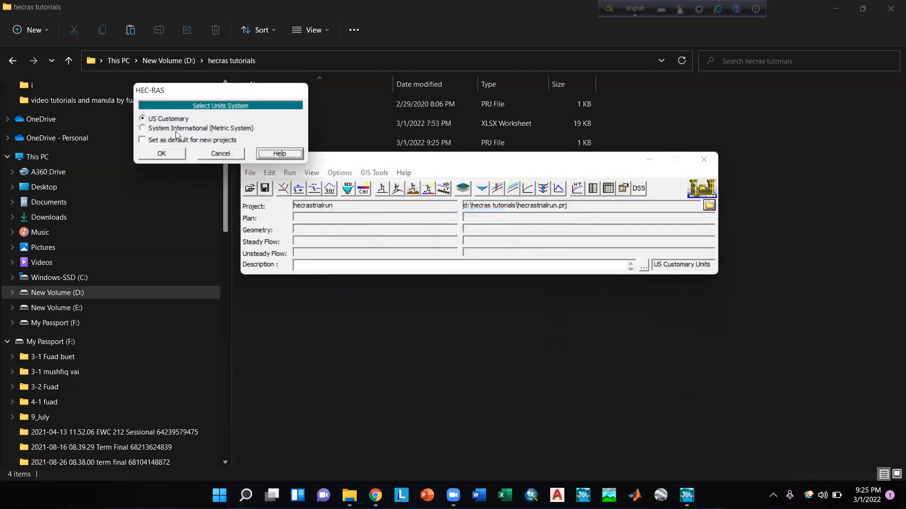
left_click(178, 128)
left_click(161, 154)
left_click(493, 299)
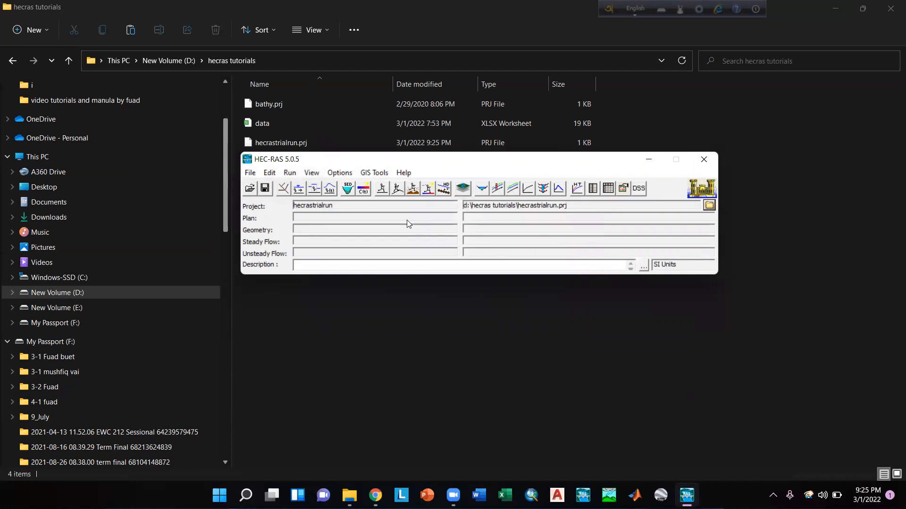
Step: Open RAS Mapper and maximize its window
left_click(463, 189)
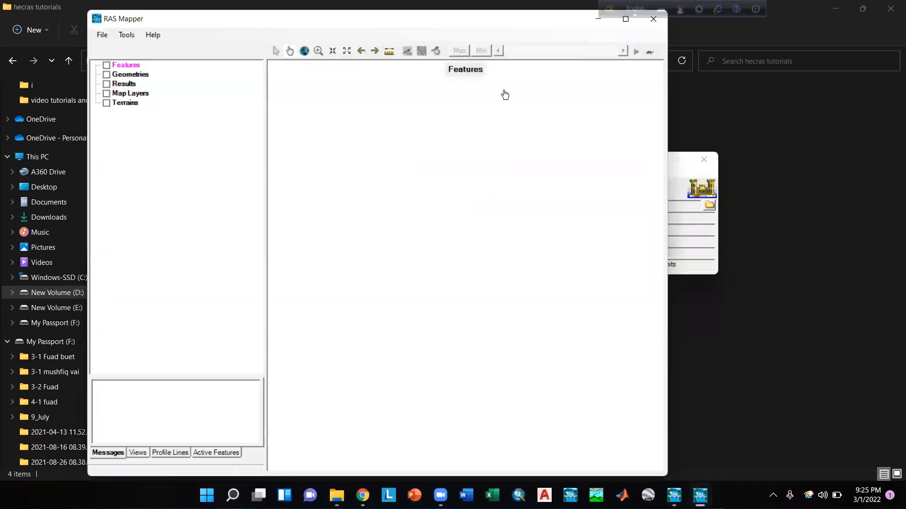
left_click_drag(284, 21, 272, 72)
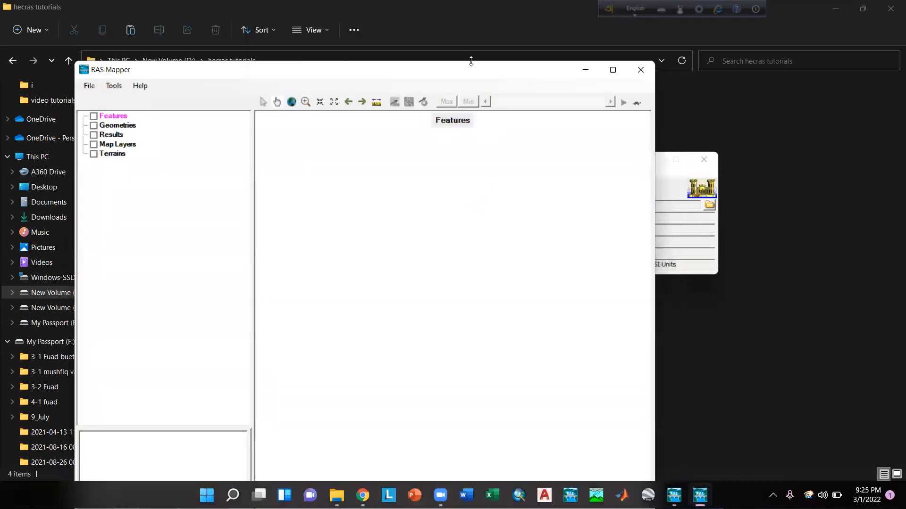
left_click(613, 70)
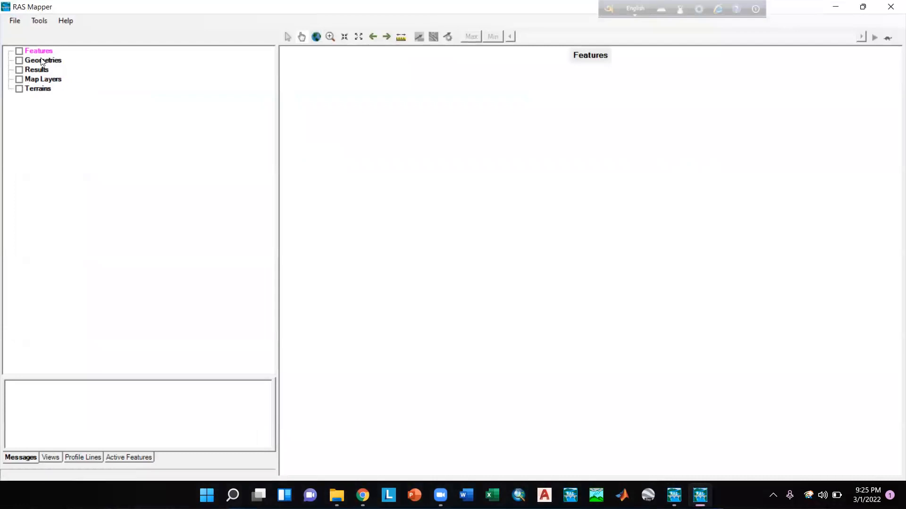
Step: Assign bathy.prj from the hecras tutorials folder as the project's ESRI projection file
left_click(42, 21)
left_click(43, 21)
left_click(39, 22)
left_click(50, 34)
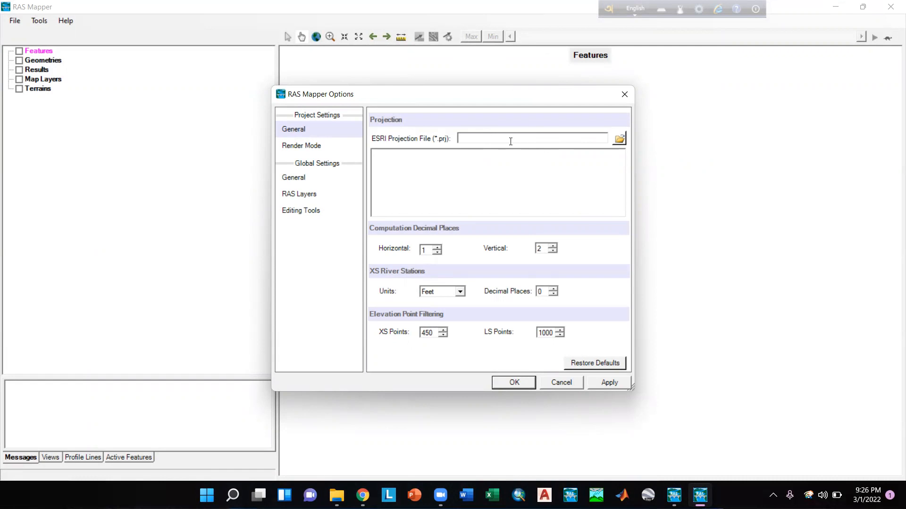
left_click(619, 139)
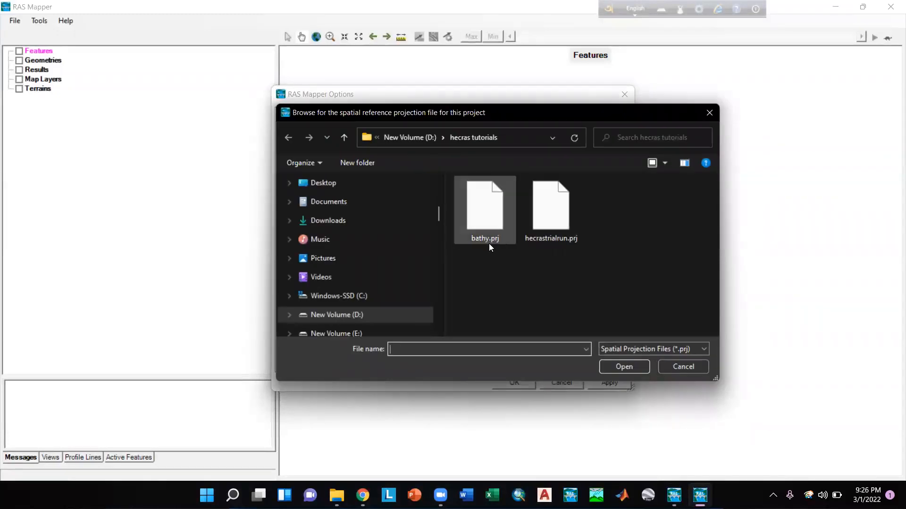
double_click(478, 223)
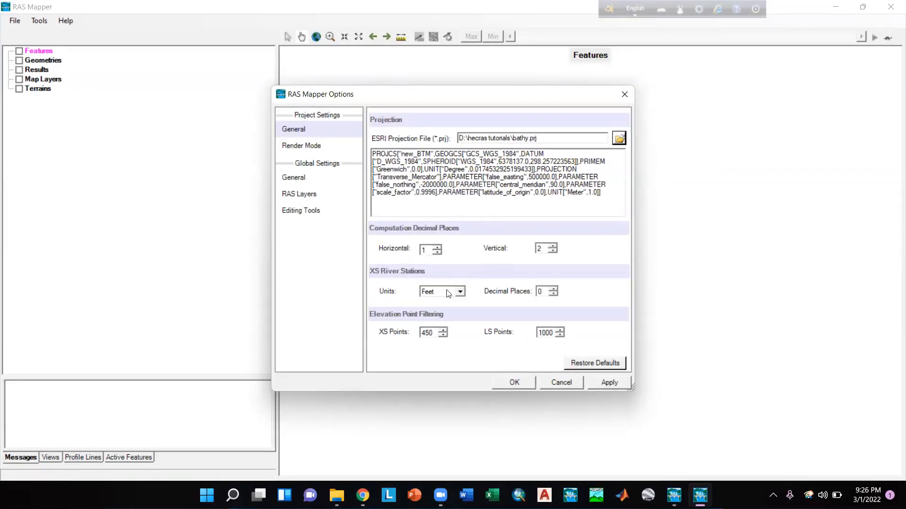
Step: Set the XS River Stations units to Meters and accept the RAS Mapper options
left_click(461, 292)
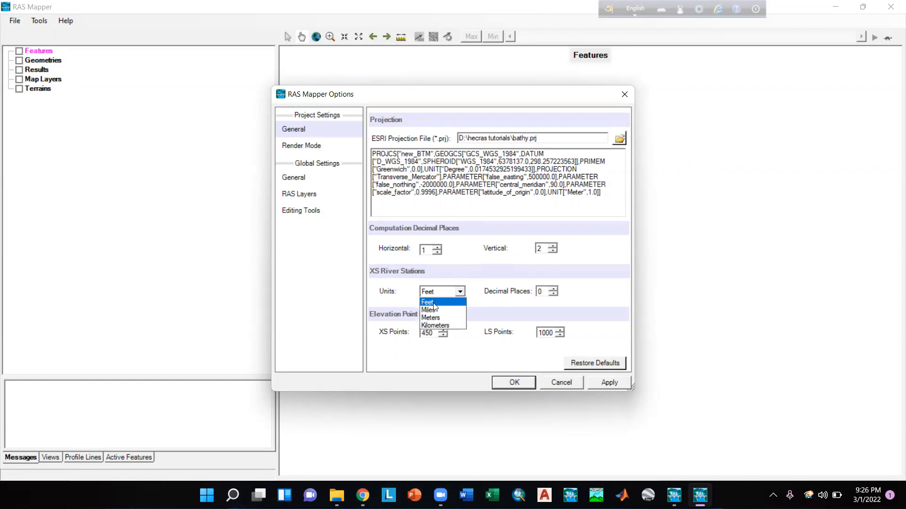
left_click(437, 317)
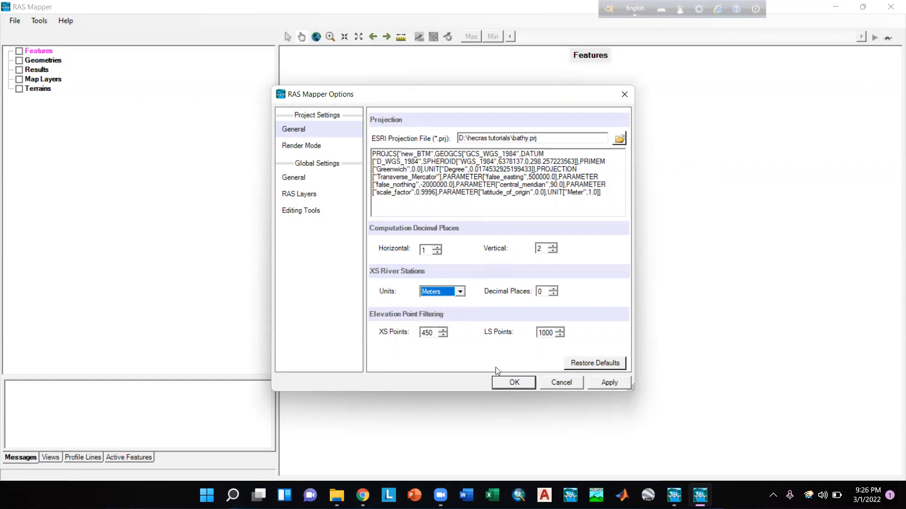
left_click(513, 383)
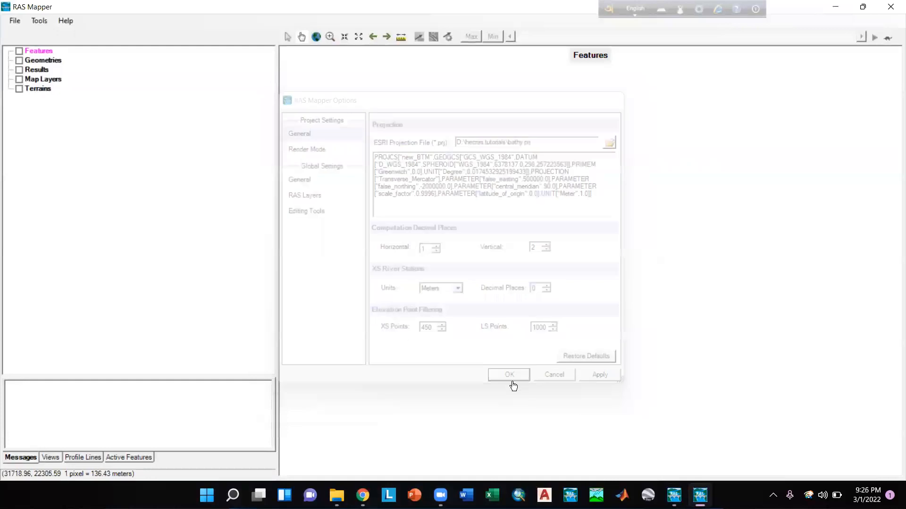
Step: Turn on Terrains and start a new RAS terrain with Terrain.finalstudyarea223411.tif as its input file
left_click(19, 89)
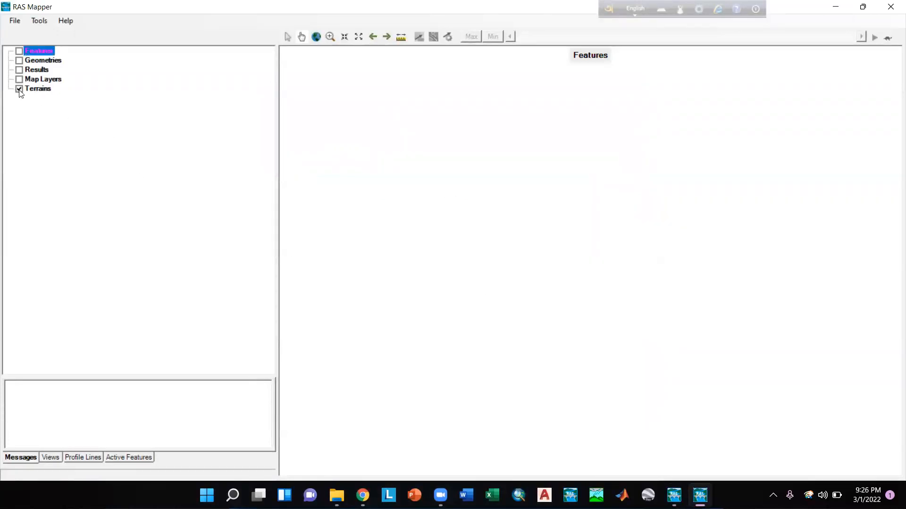
right_click(47, 92)
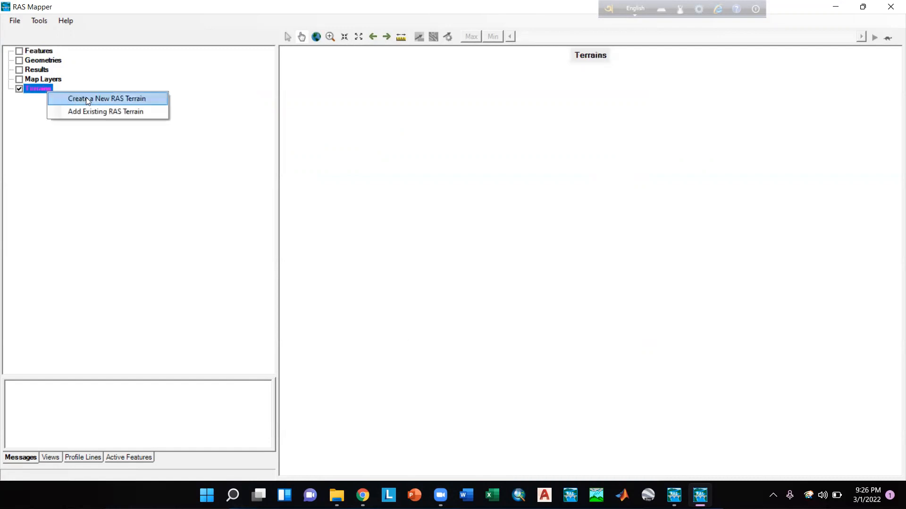
left_click(118, 98)
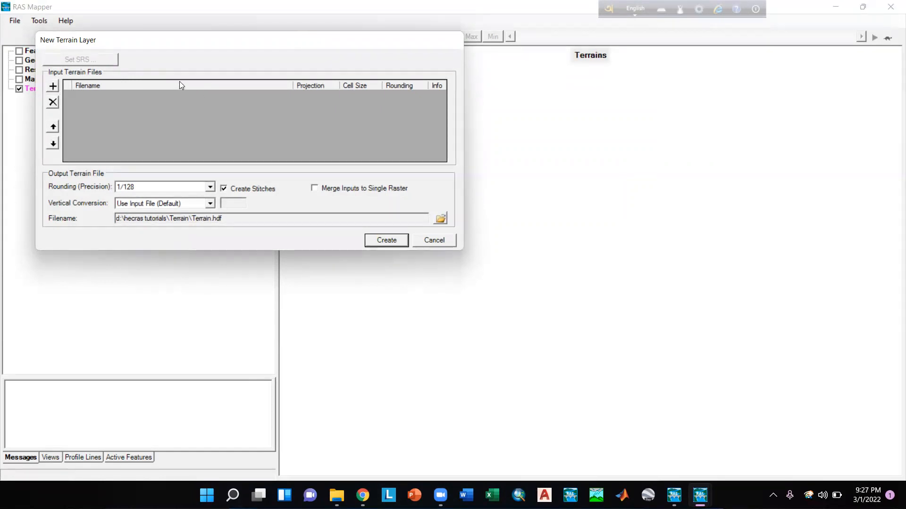
left_click(52, 88)
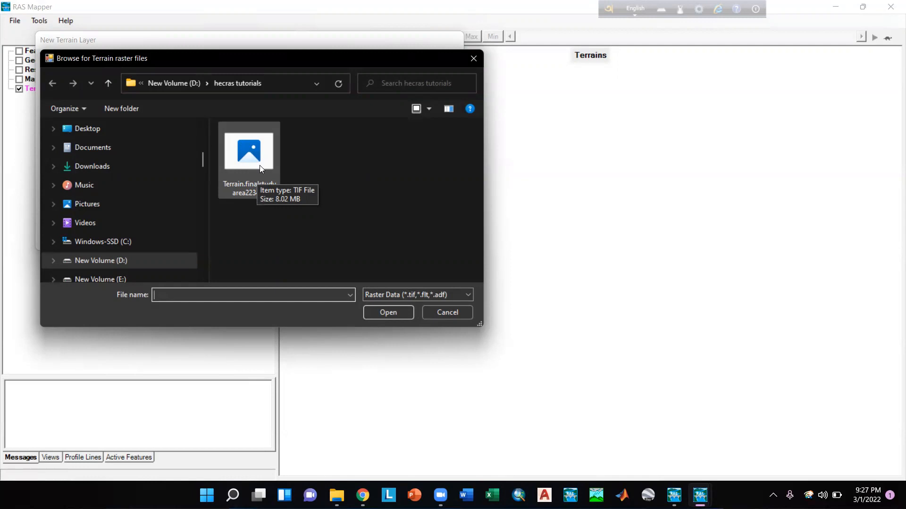
double_click(259, 165)
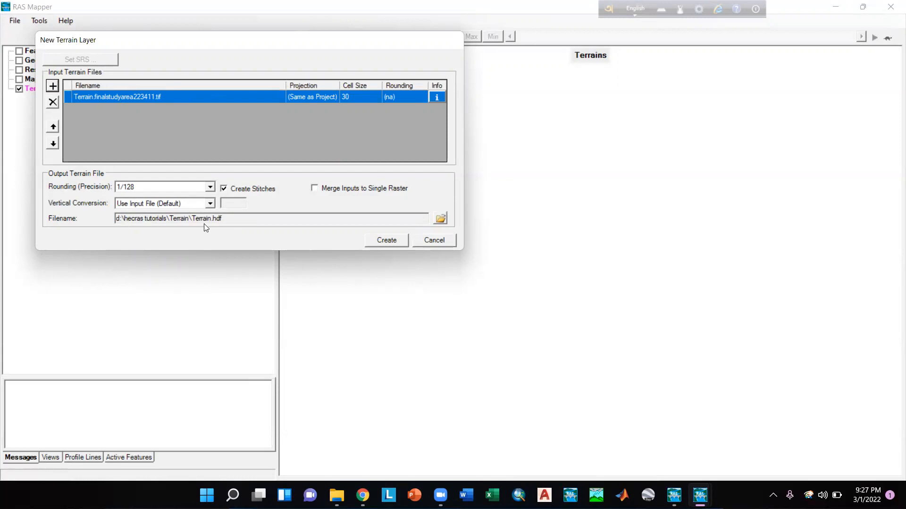
Step: Create the terrain with the output file d:\hecras tutorials\Terrain\Terrain.hdf and close the computation report
left_click_drag(226, 219, 144, 220)
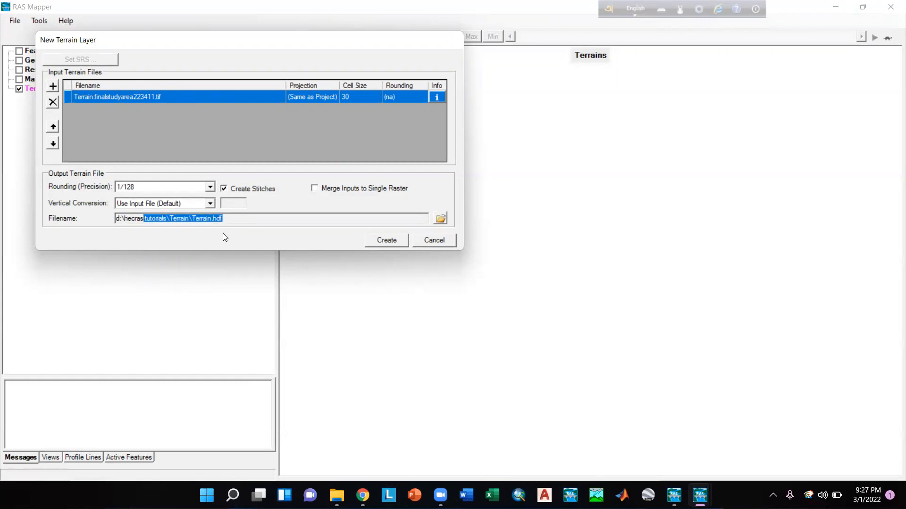
left_click(243, 221)
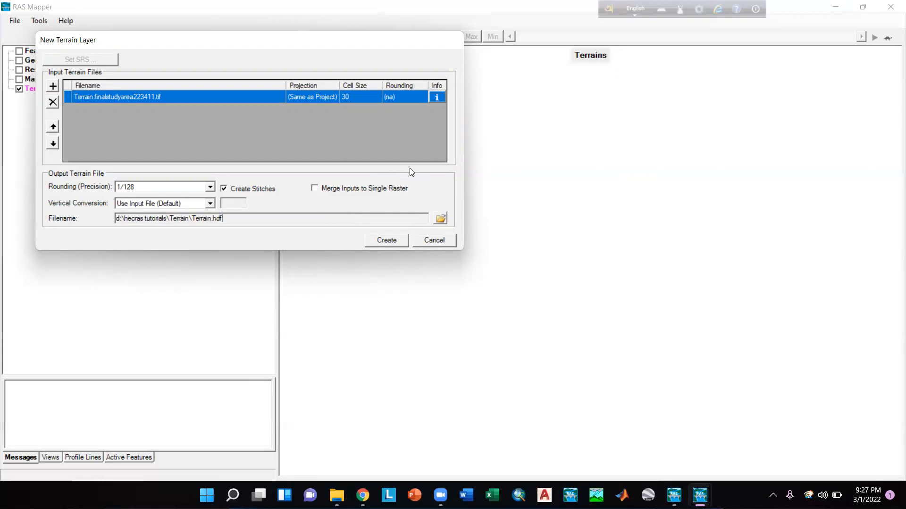
left_click(387, 241)
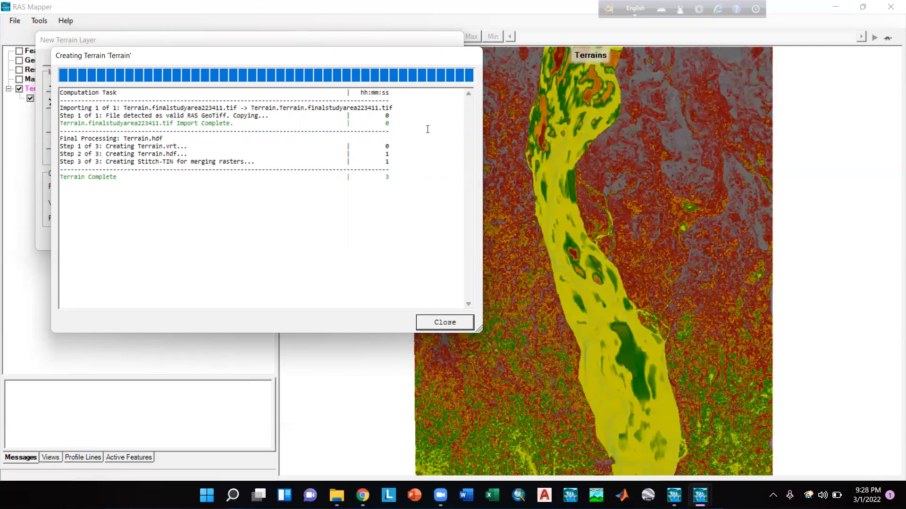
left_click(443, 323)
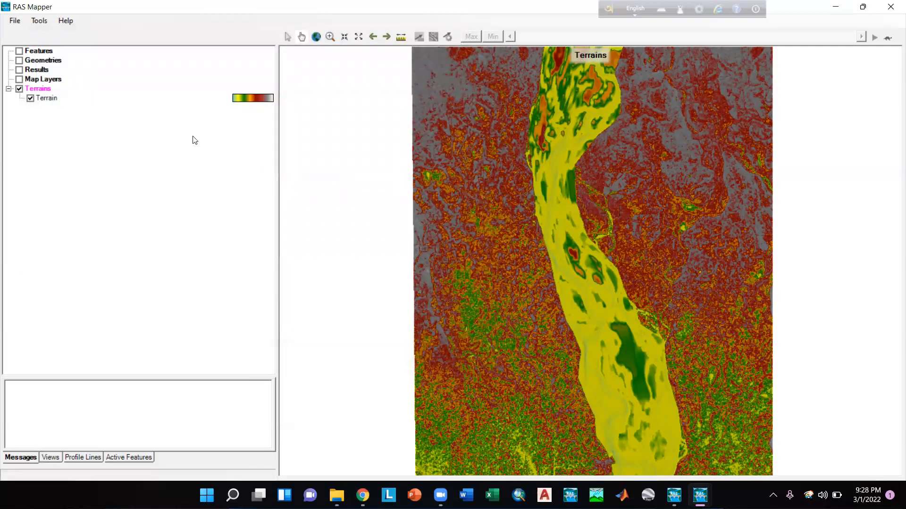
Step: Export the current image of the Terrain layer as a JPEG named image1 in the hecras tutorials folder
right_click(47, 100)
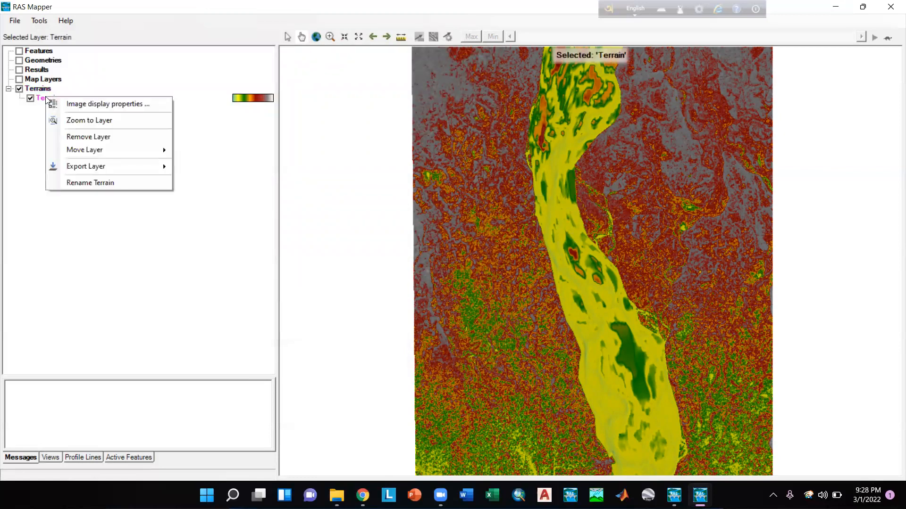
mouse_move(96, 166)
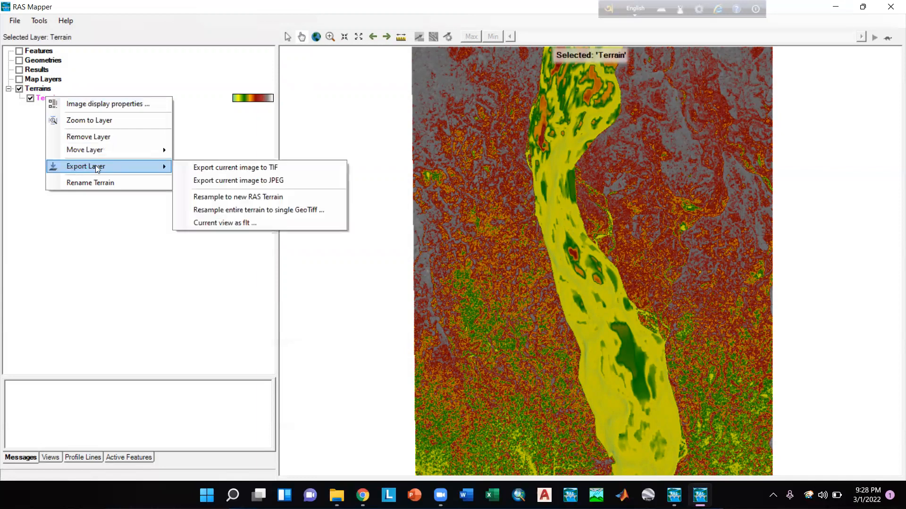
left_click(228, 181)
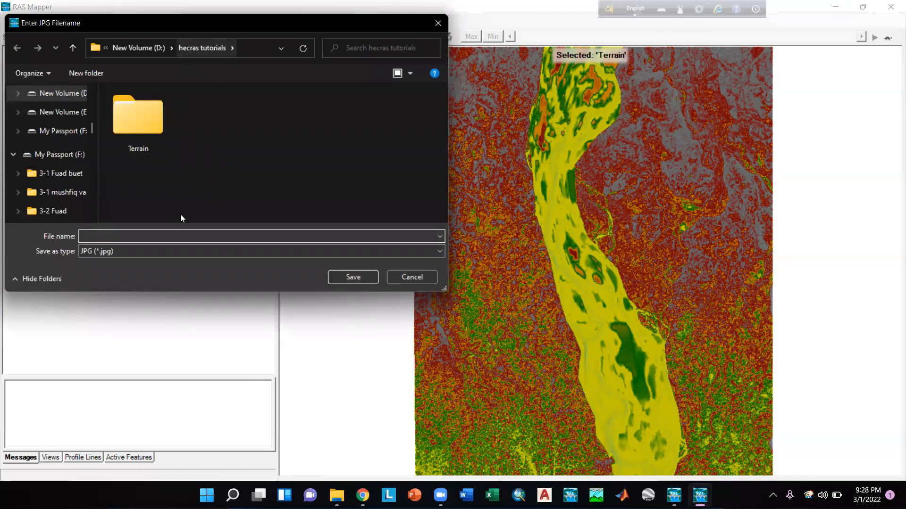
type("ima")
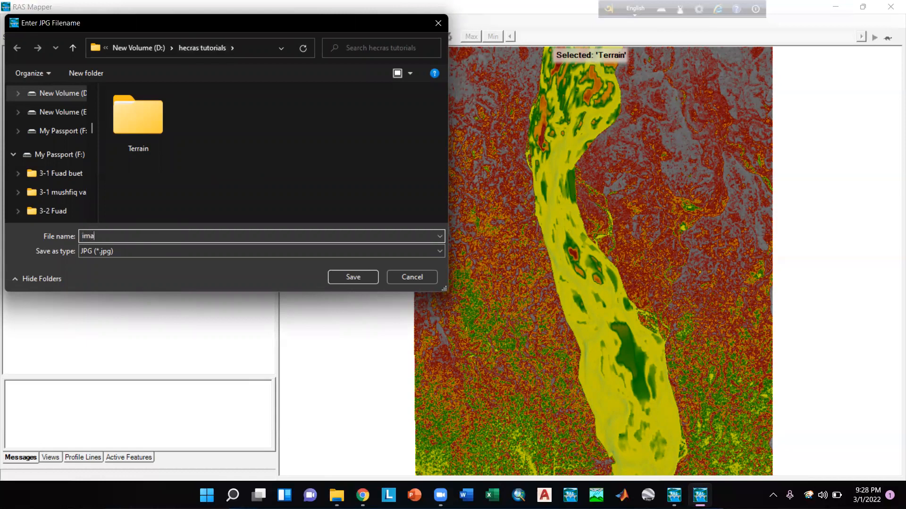
type("ge1")
left_click(361, 278)
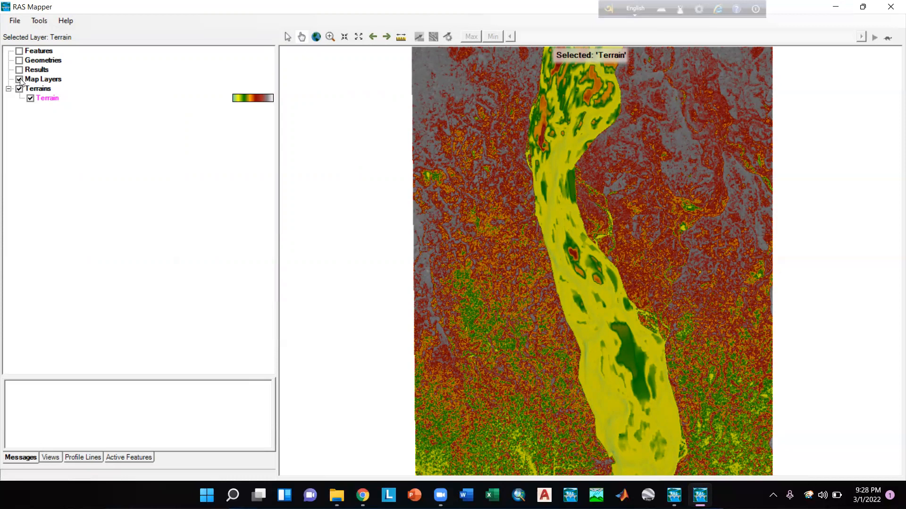
Step: Add the existing image1 picture from the hecras tutorials folder as a map layer, browsing with the Other file type
right_click(41, 83)
mouse_move(98, 88)
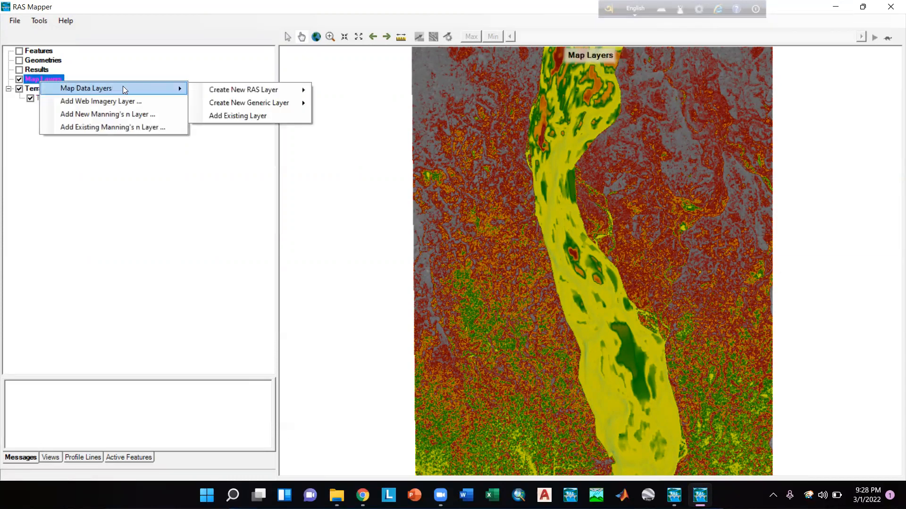
left_click(249, 119)
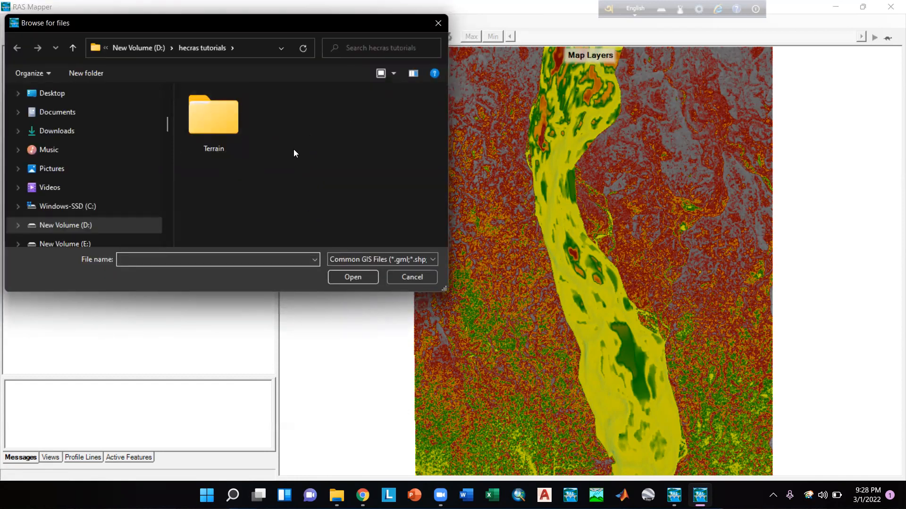
left_click(370, 265)
left_click(363, 288)
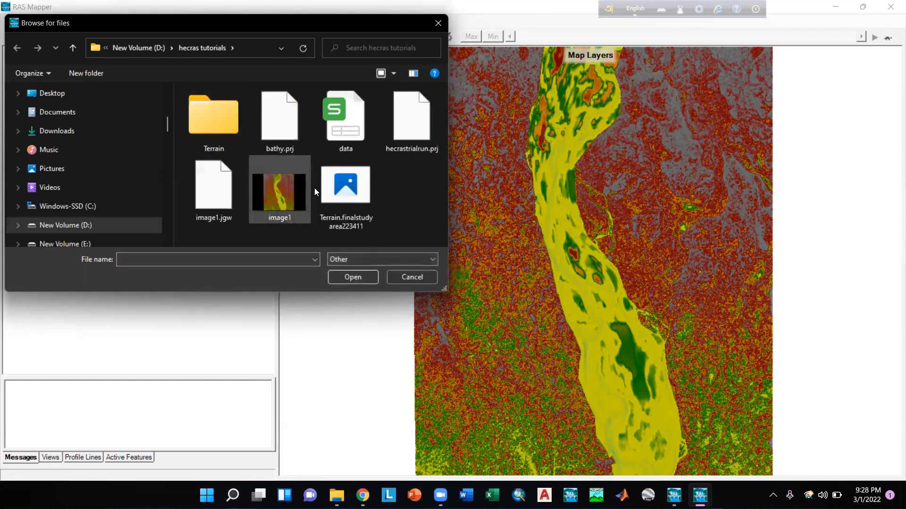
double_click(271, 188)
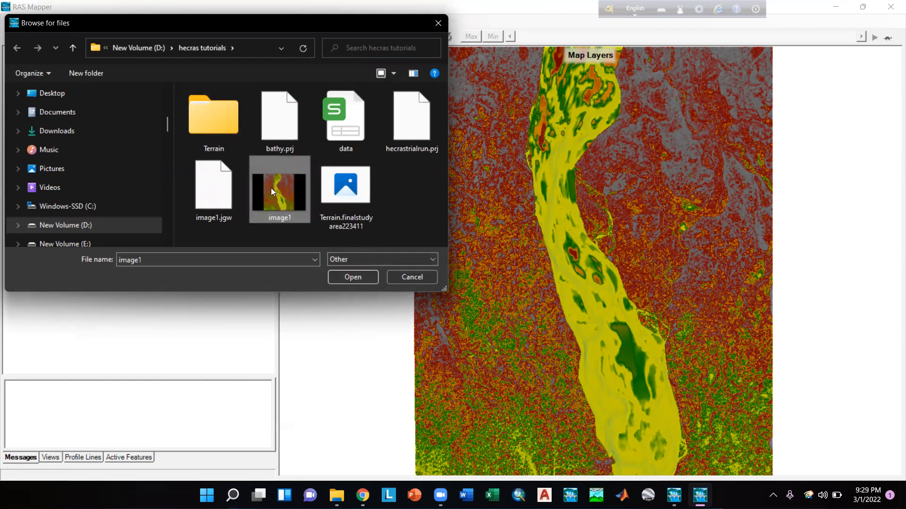
scroll(443, 307, "down", 2)
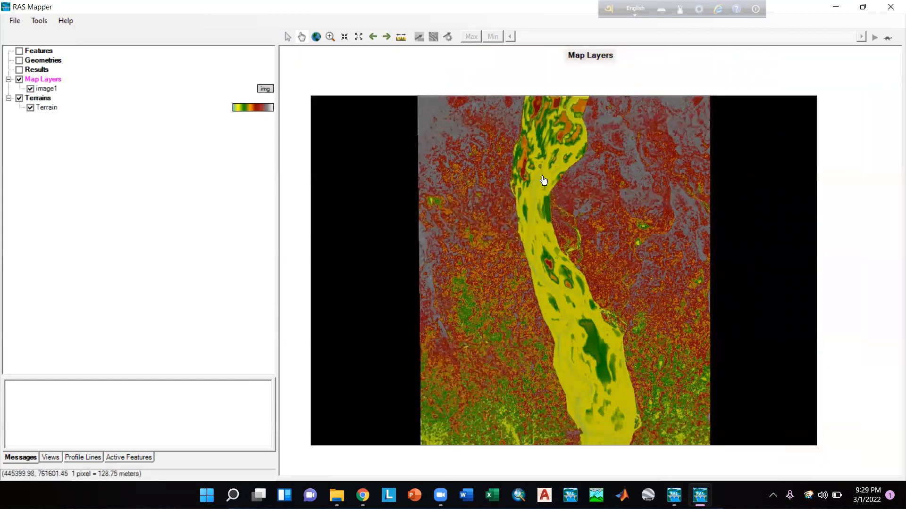
left_click(21, 20)
left_click(28, 49)
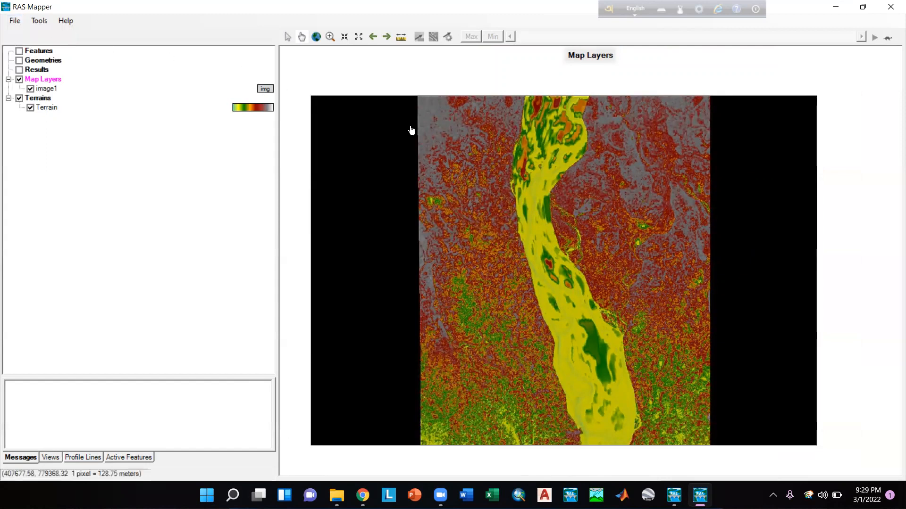
Step: Switch to the HEC-RAS main window and open the Geometric Data editor maximized
mouse_move(674, 495)
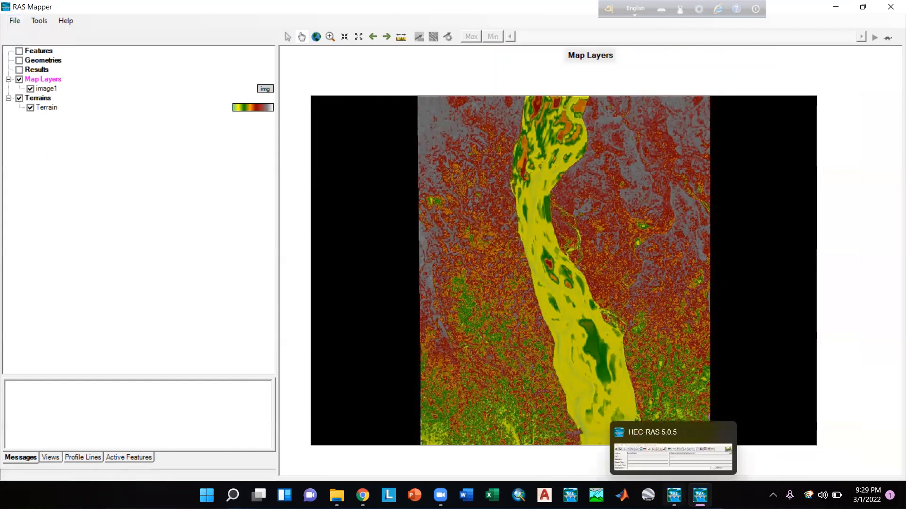
left_click(675, 462)
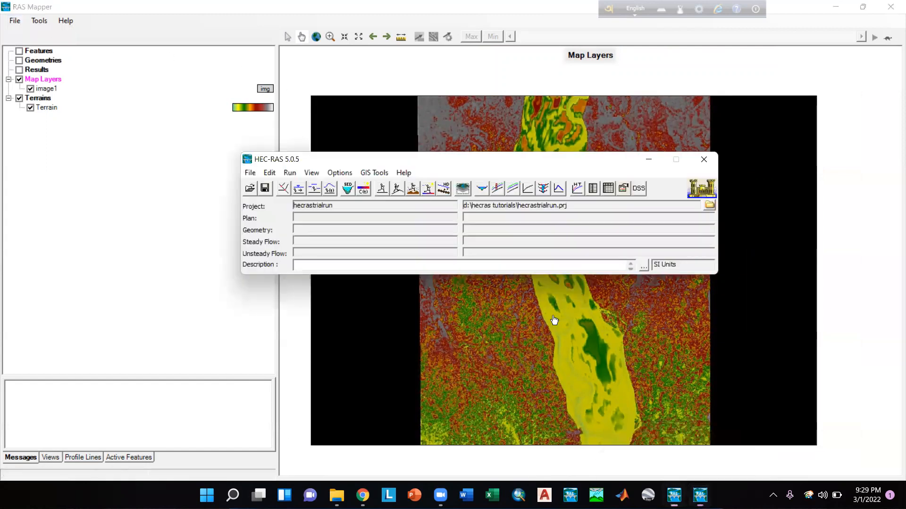
left_click(284, 189)
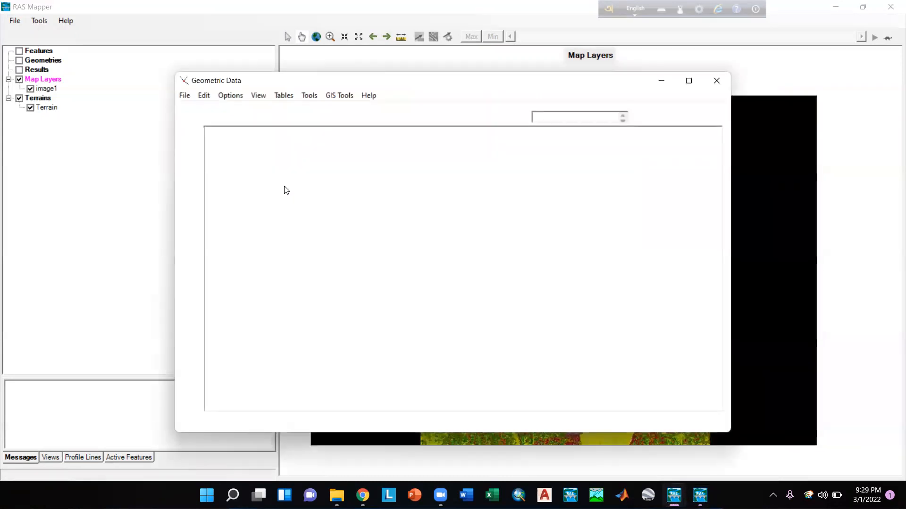
left_click(687, 82)
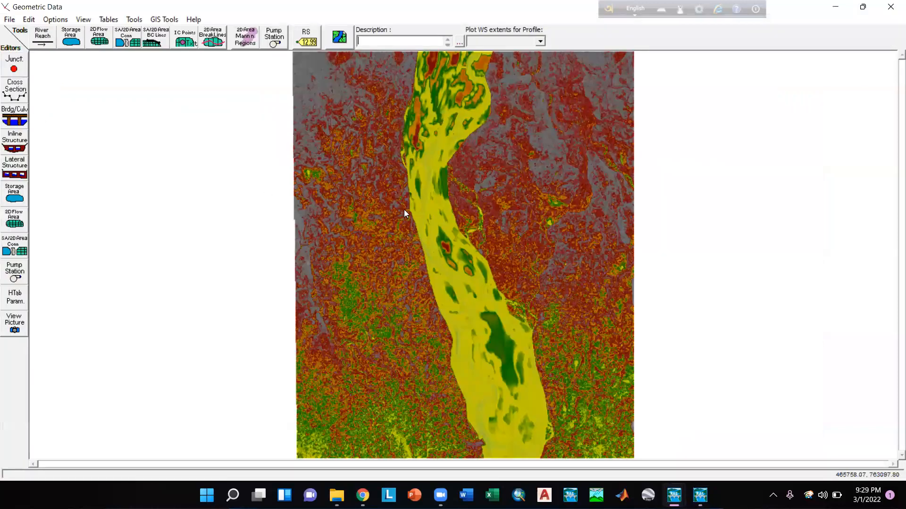
Step: Display the image1 map layer as a background on the geometry schematic
left_click(339, 37)
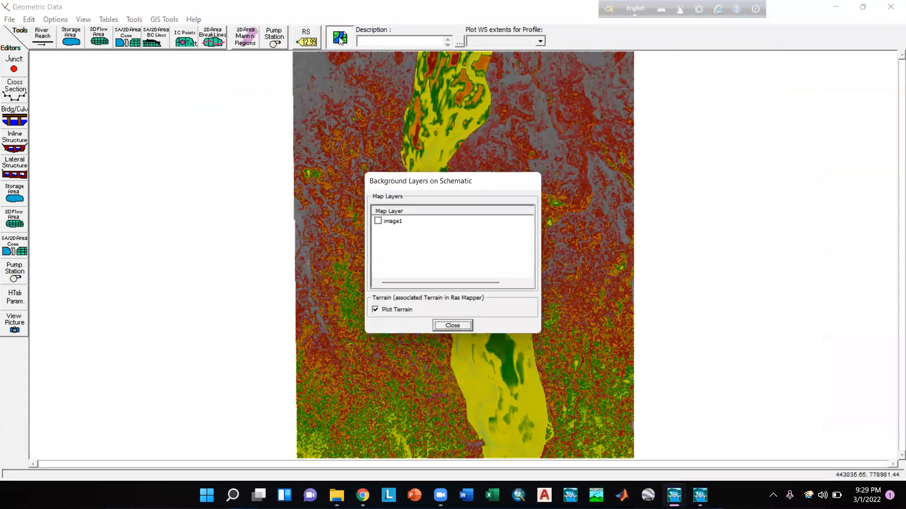
left_click(379, 221)
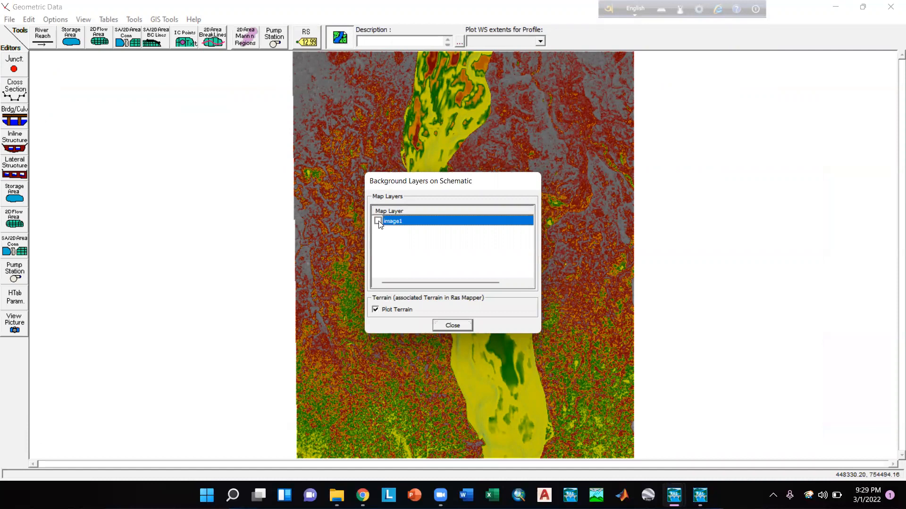
left_click(452, 327)
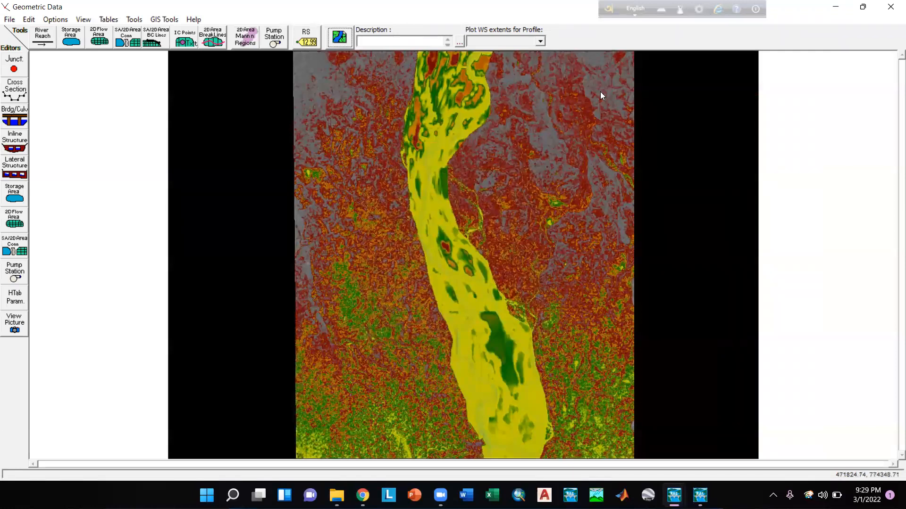
Step: Draw a rectangular 2D flow area just inside the terrain's edges and name it river
left_click(103, 40)
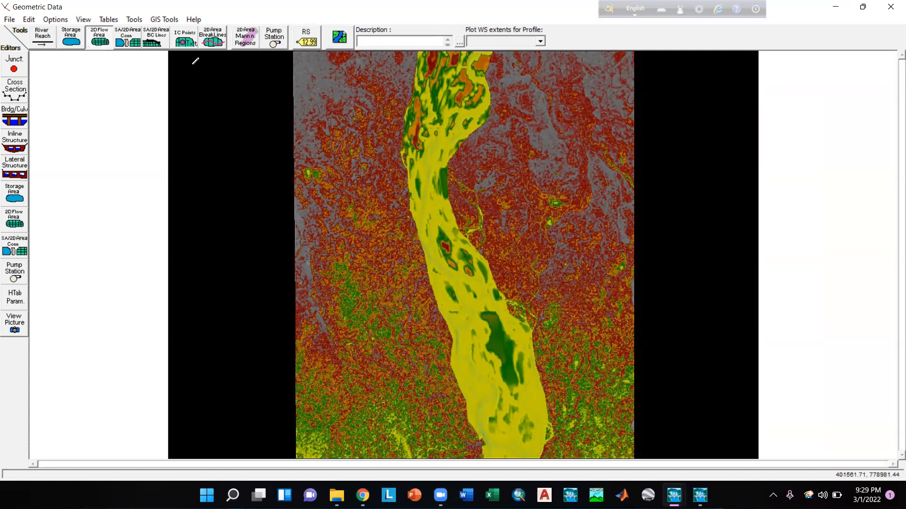
left_click(299, 68)
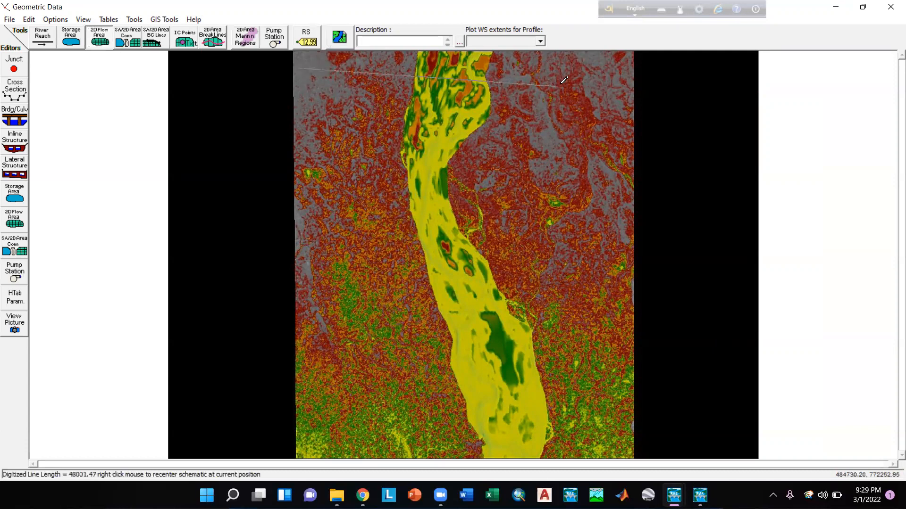
left_click(623, 69)
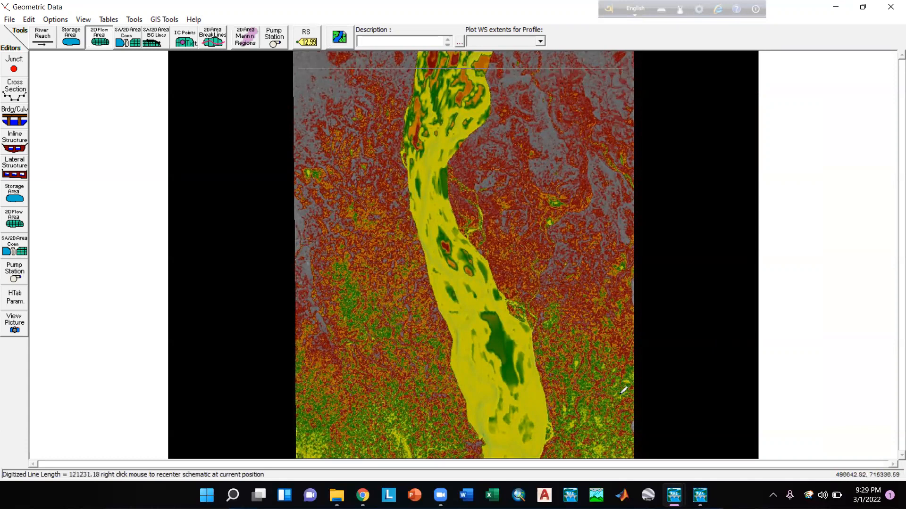
left_click(628, 435)
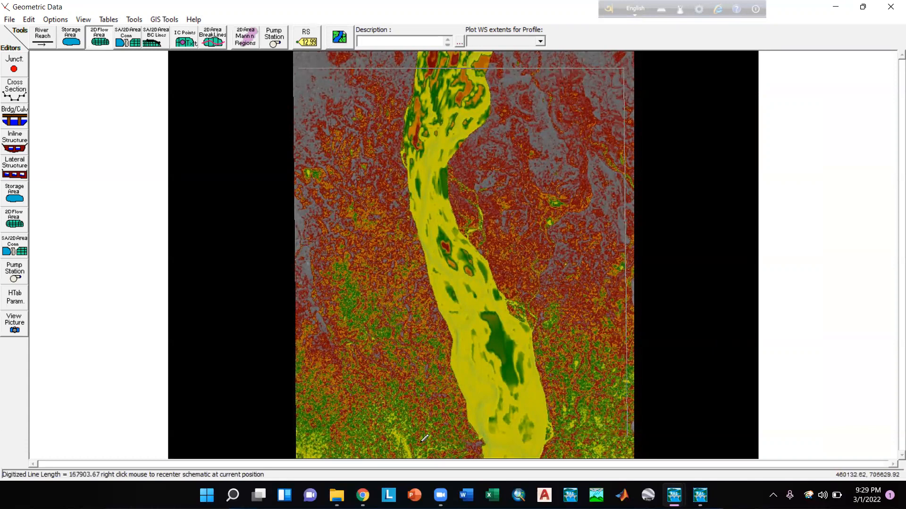
left_click(312, 435)
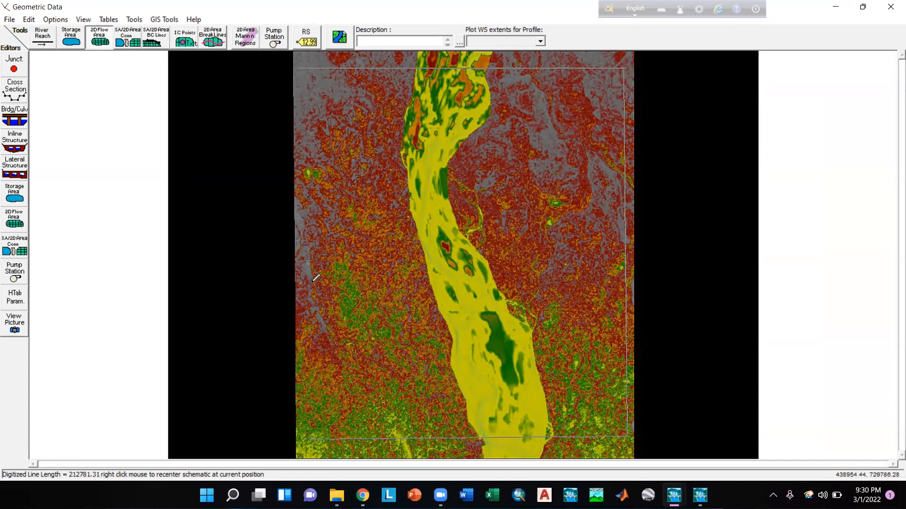
double_click(301, 68)
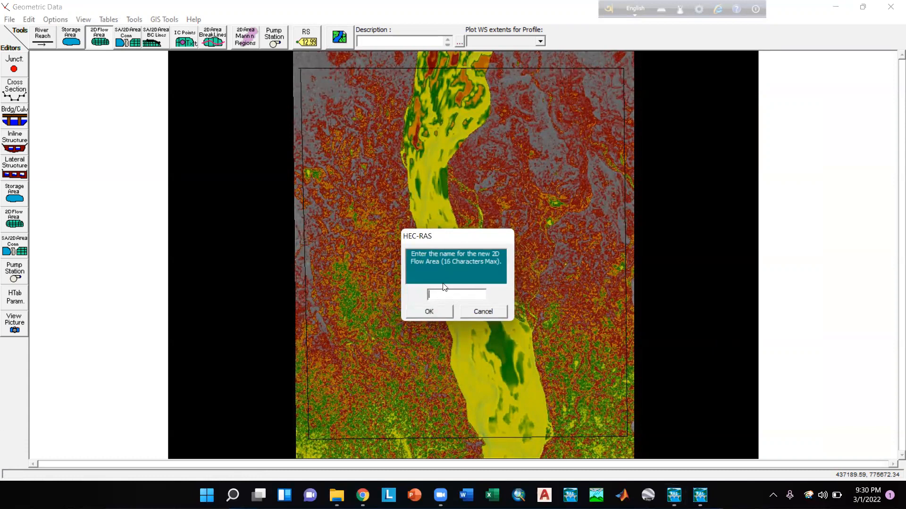
type("river")
left_click(423, 313)
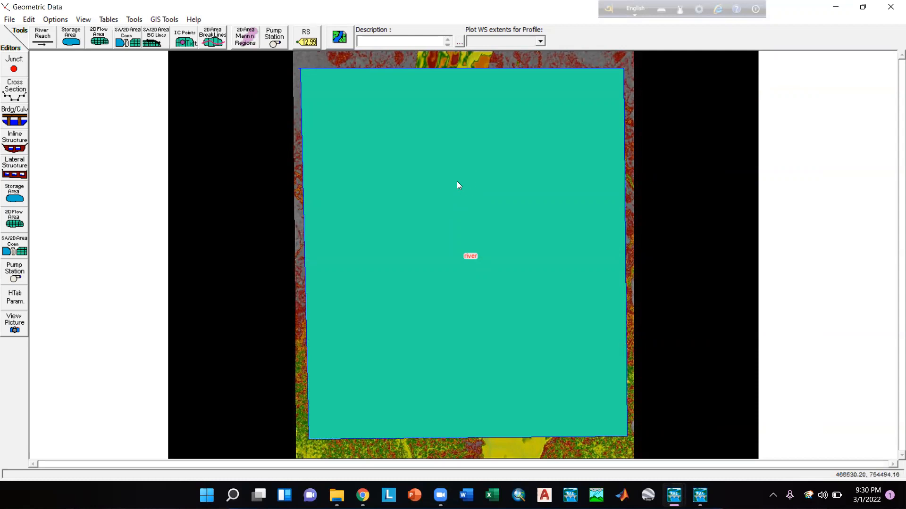
Step: Open the river 2D flow area's properties for editing
right_click(469, 181)
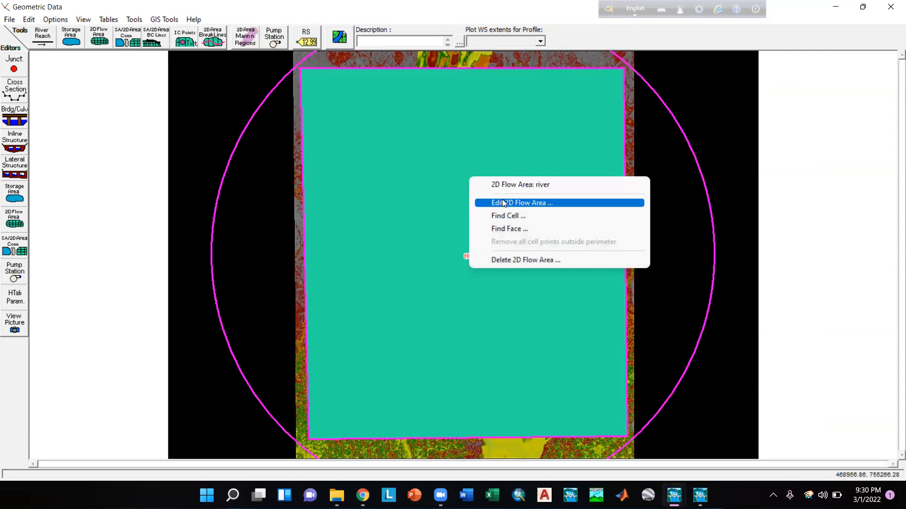
left_click(502, 200)
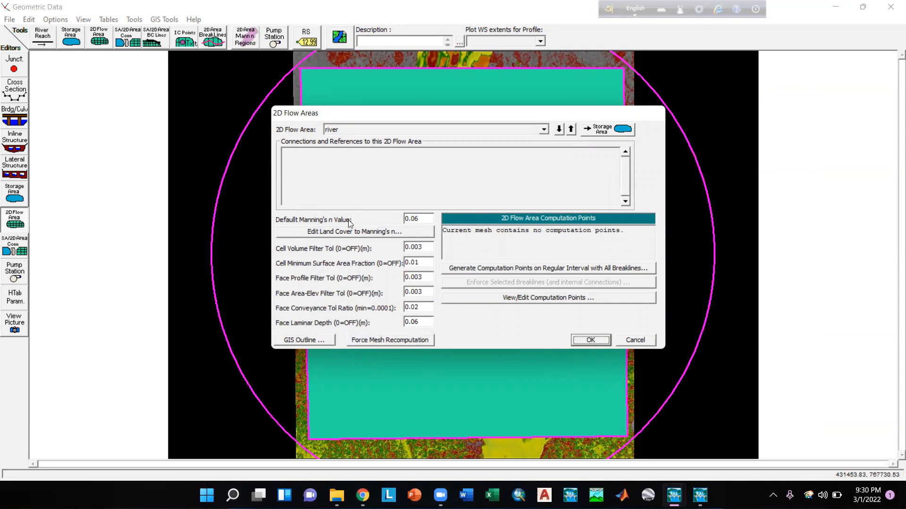
left_click_drag(425, 220, 403, 220)
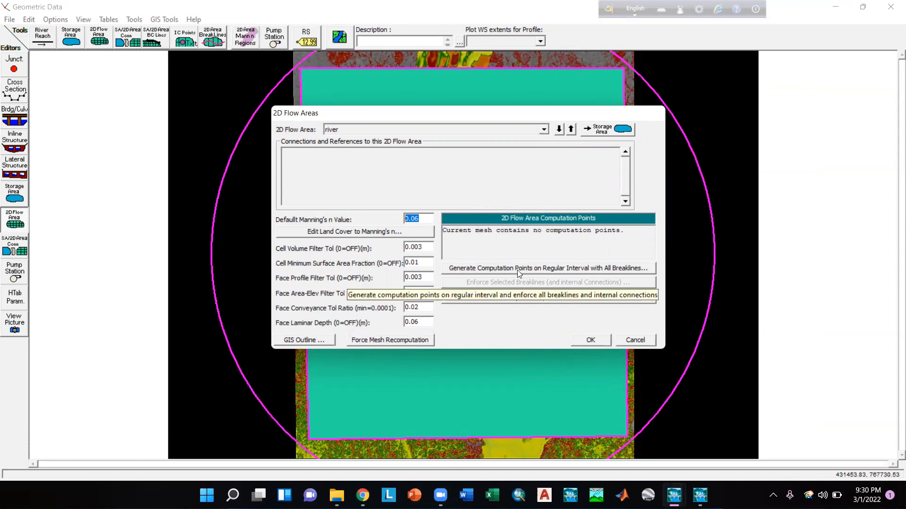
Step: Generate computation points for the river flow area with DX and DY spacing of 300
left_click(559, 269)
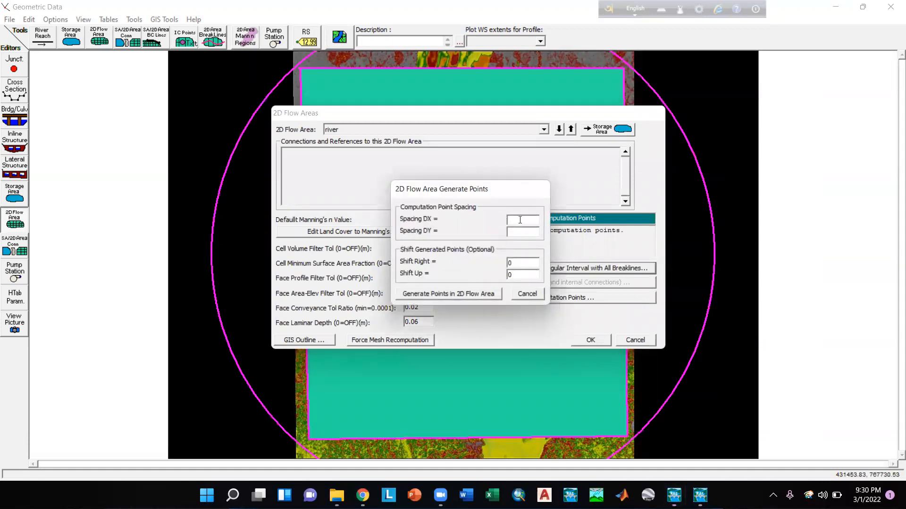
left_click(520, 220)
type("300")
key("Tab")
type("300")
left_click(459, 295)
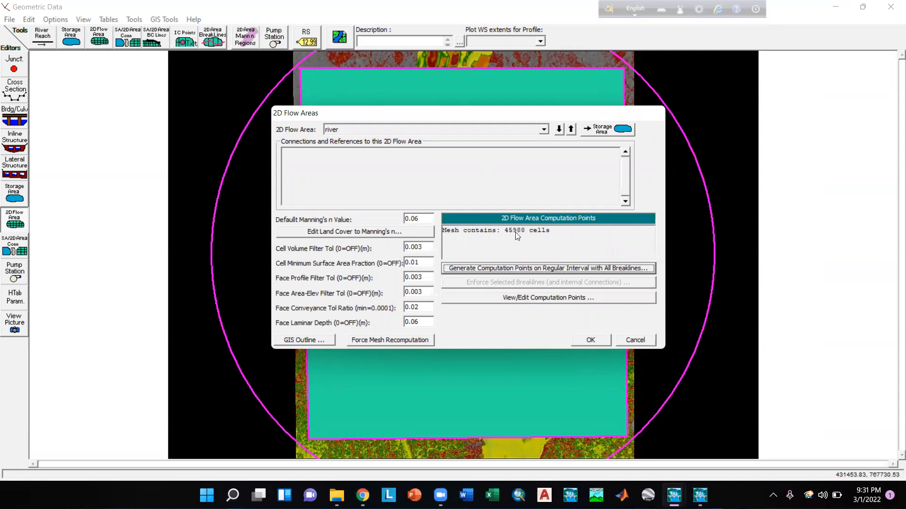
Step: Generate the river flow area's computation points with DX and DY spacing of 350 and accept the flow area settings
left_click(523, 268)
left_click_drag(518, 191, 396, 249)
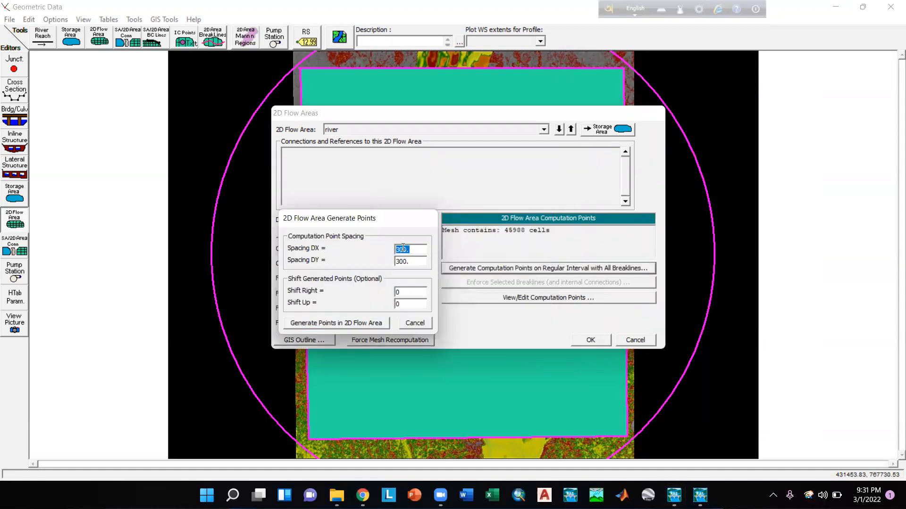
type("350")
left_click_drag(418, 261, 396, 262)
type("350")
left_click(343, 323)
left_click(504, 291)
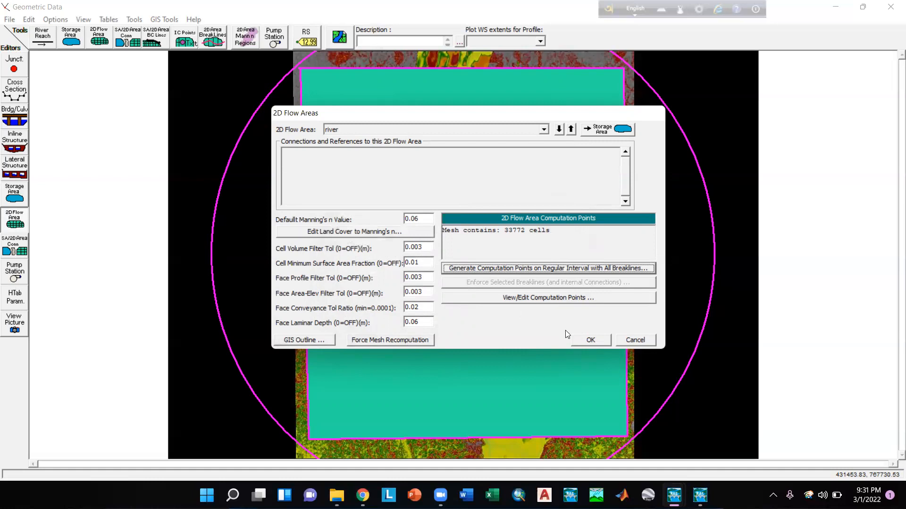
left_click(593, 341)
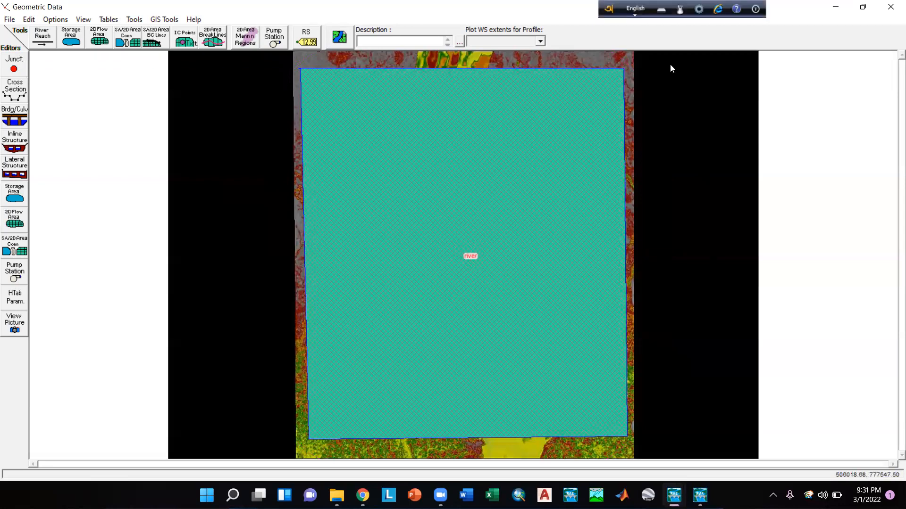
left_click(736, 12)
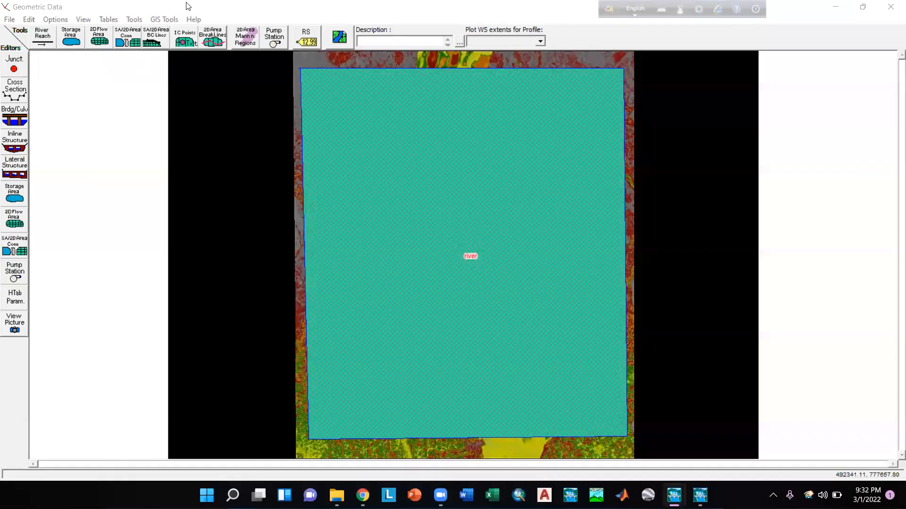
left_click(340, 94)
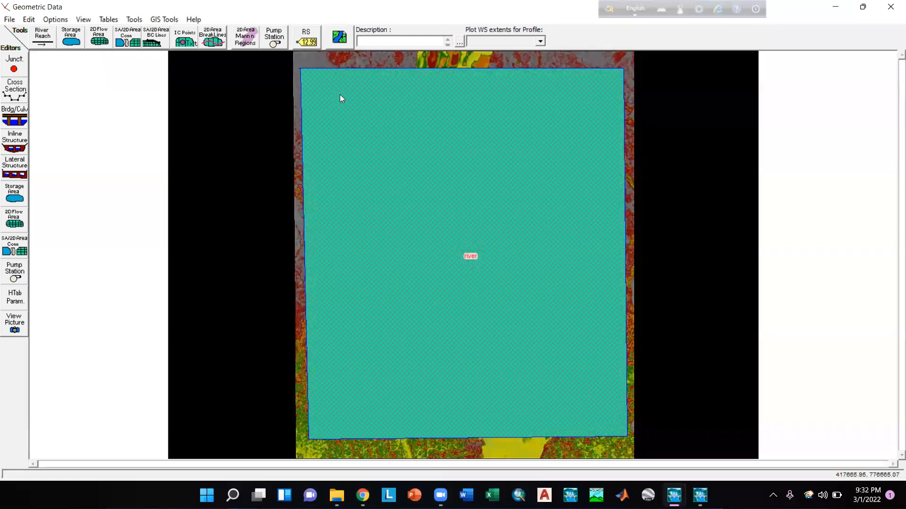
Step: Draw a boundary condition line along the river flow area's upper edge across the channel inlet and name it upstream
left_click(159, 41)
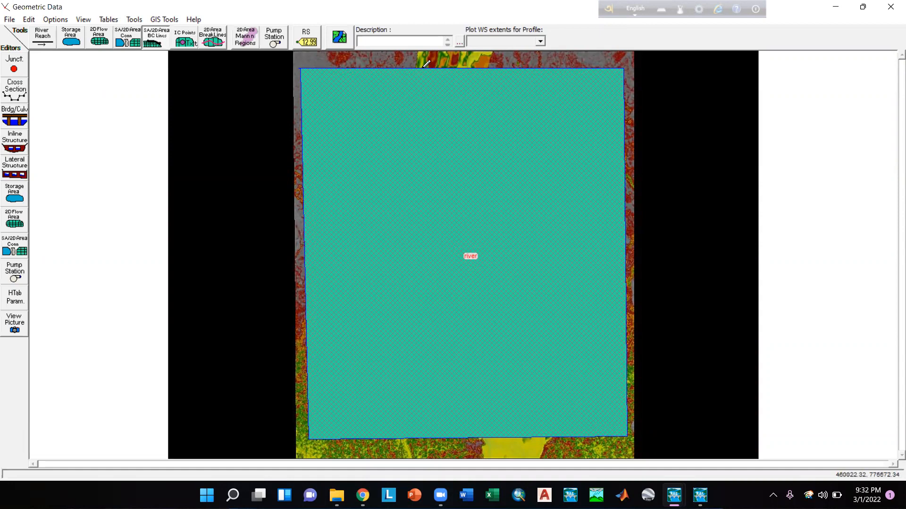
scroll(426, 63, "up", 2)
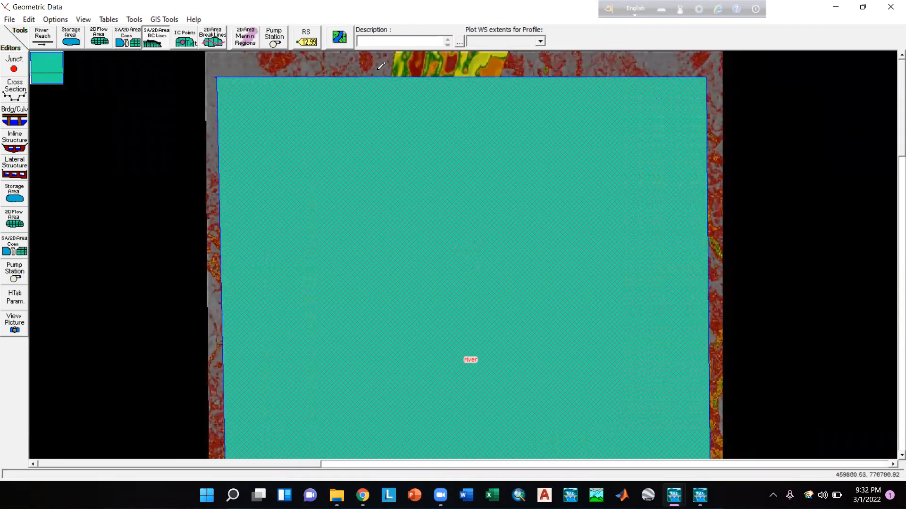
scroll(404, 66, "up", 1)
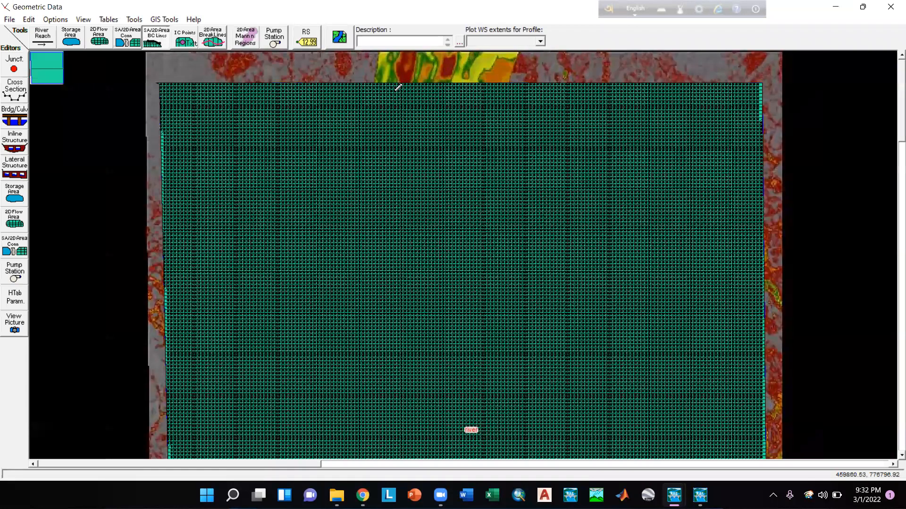
scroll(394, 86, "up", 1)
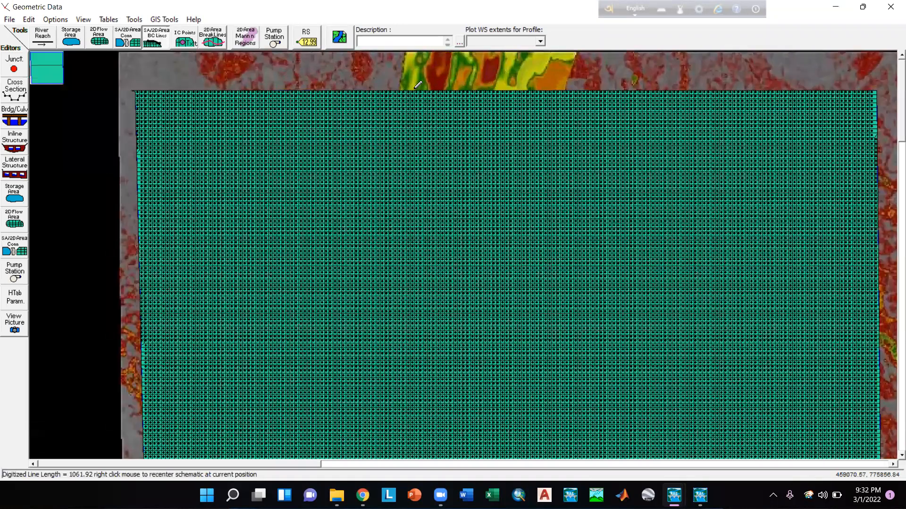
double_click(572, 84)
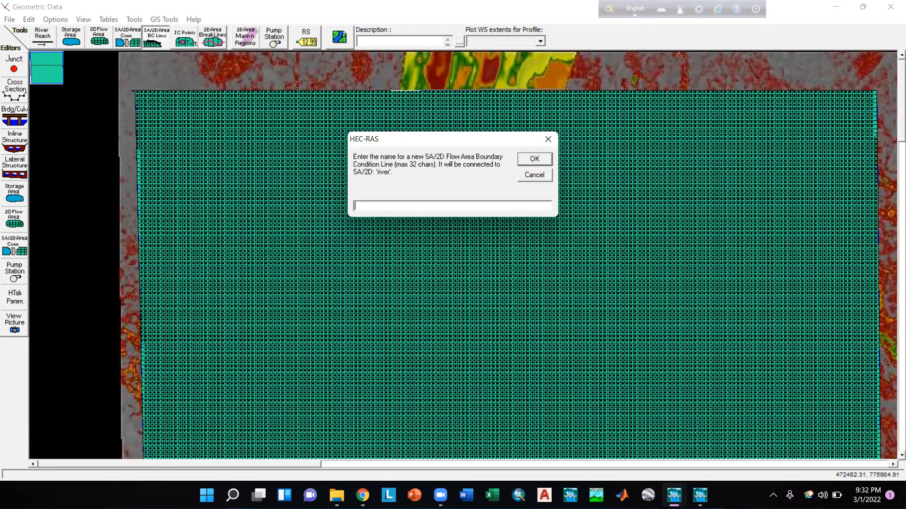
type("upstream")
left_click(535, 159)
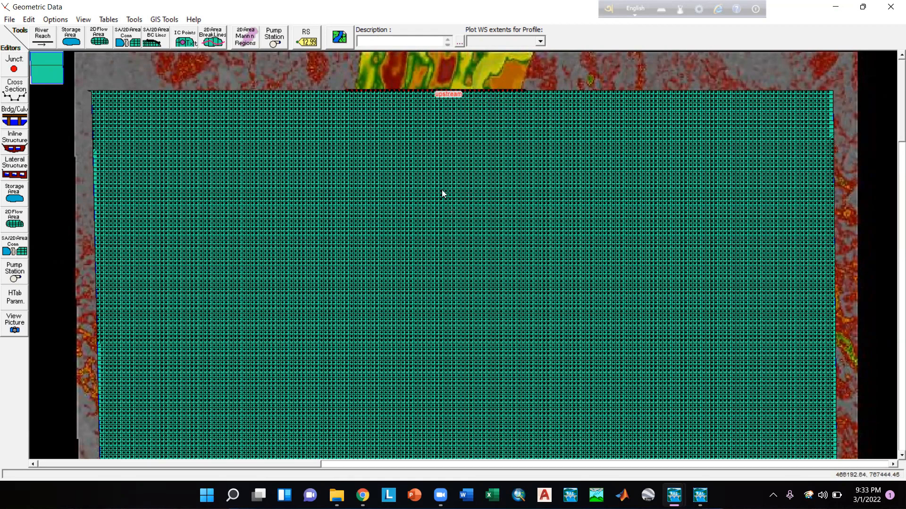
Step: Draw a boundary condition line along the river flow area's lower edge across the channel outlet and name it d/s
left_click(84, 19)
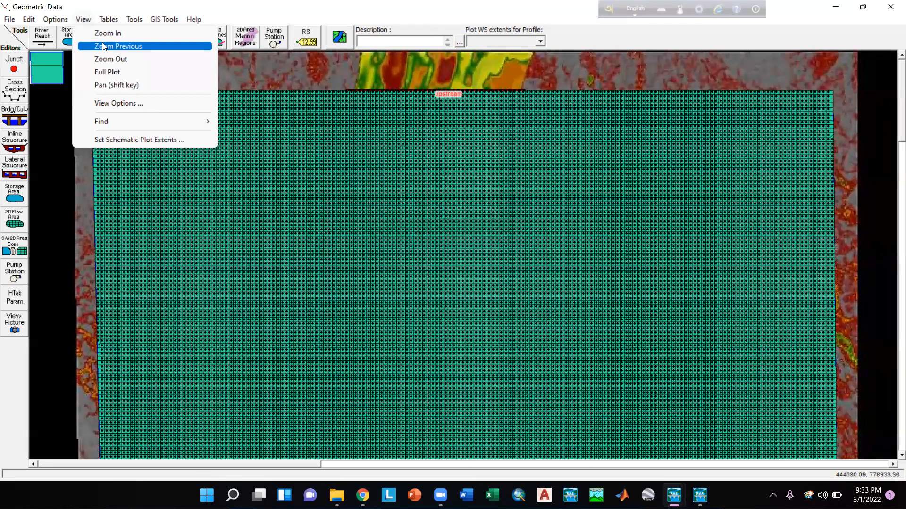
left_click(111, 71)
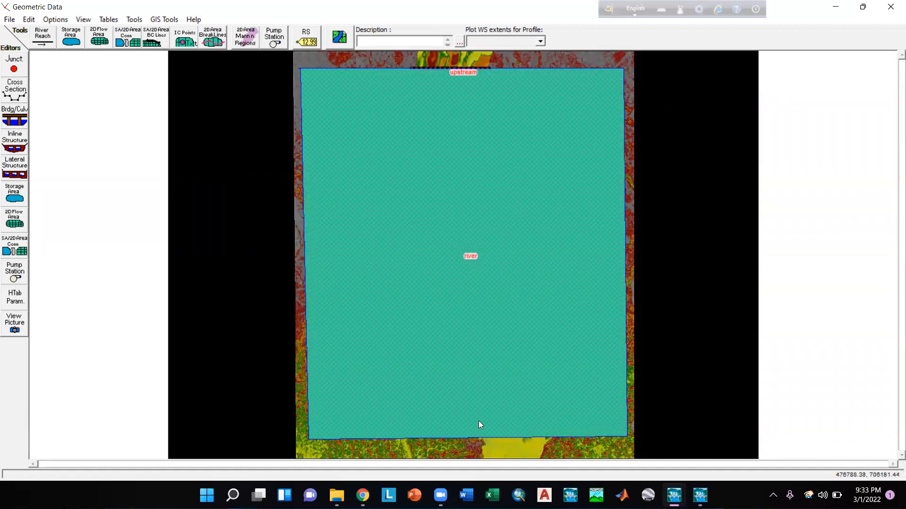
left_click(150, 37)
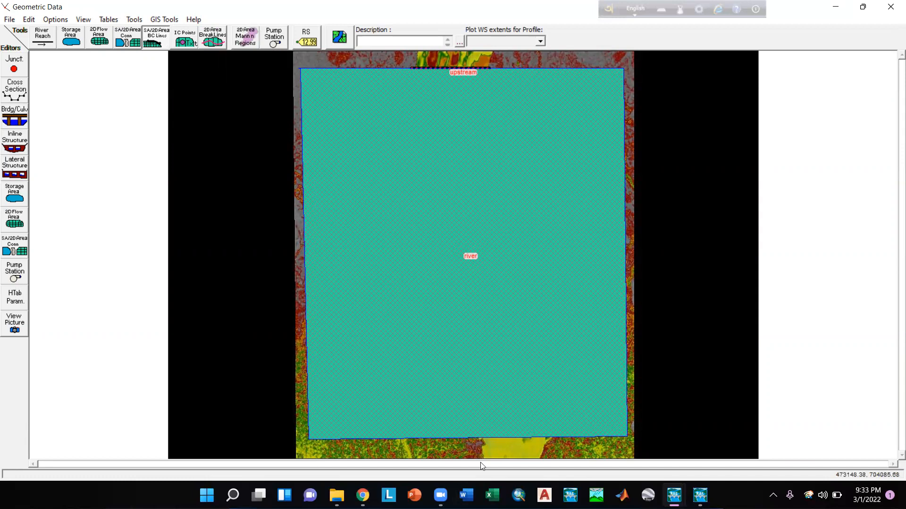
left_click(452, 439)
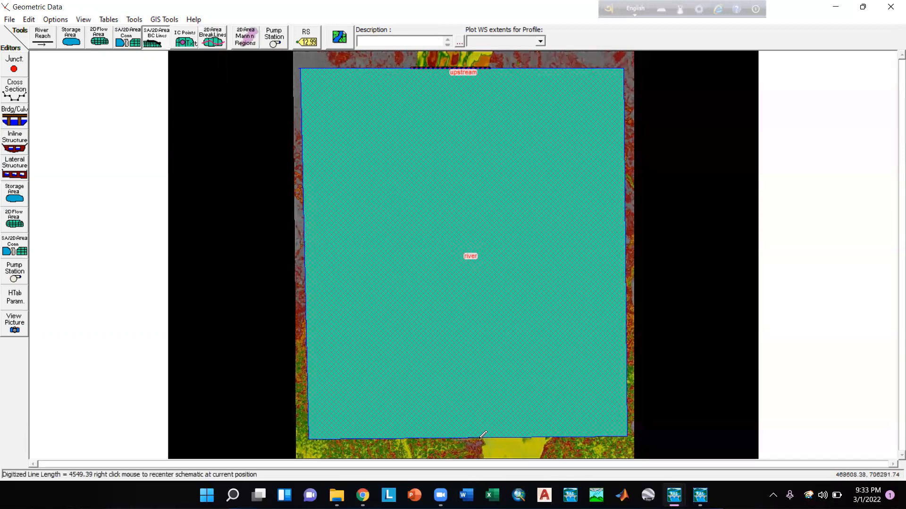
double_click(562, 439)
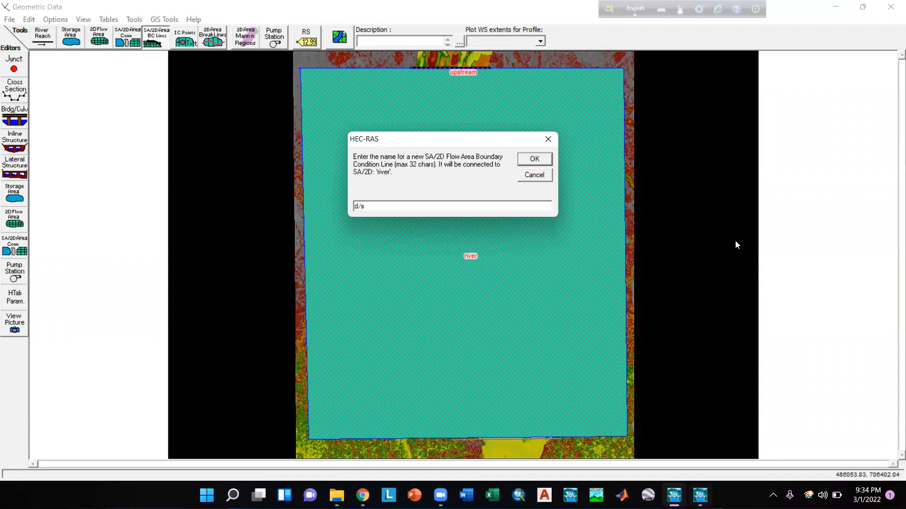
left_click(534, 159)
left_click(669, 8)
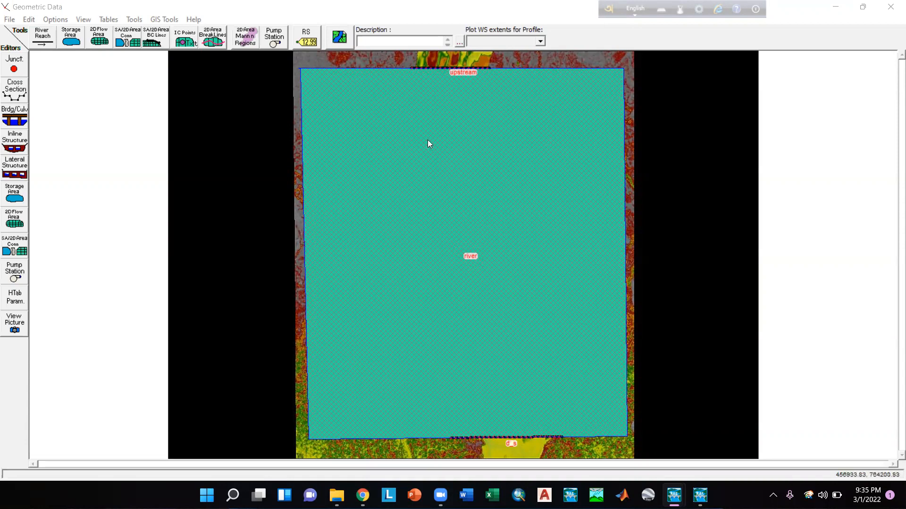
Step: Save the geometry data with the title geometry1 in the hecras tutorials folder
left_click(10, 20)
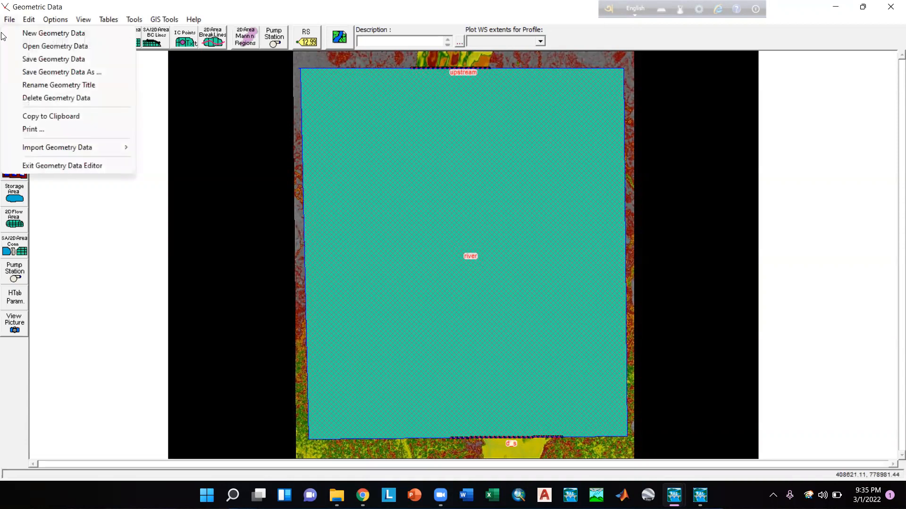
left_click(20, 59)
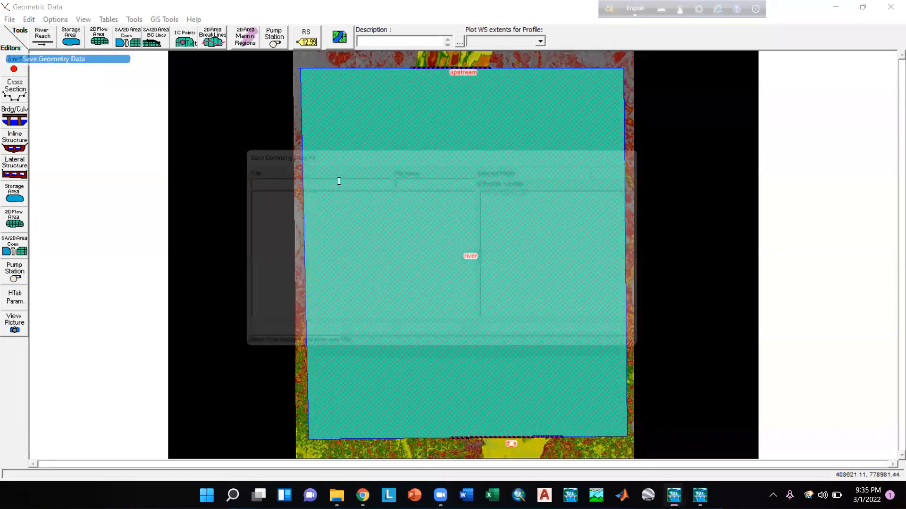
type("geometr")
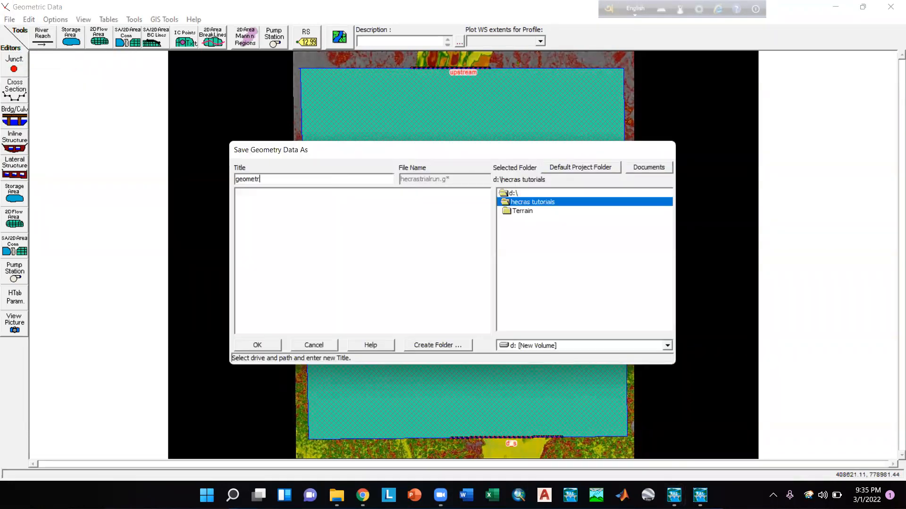
type("y1")
left_click(265, 344)
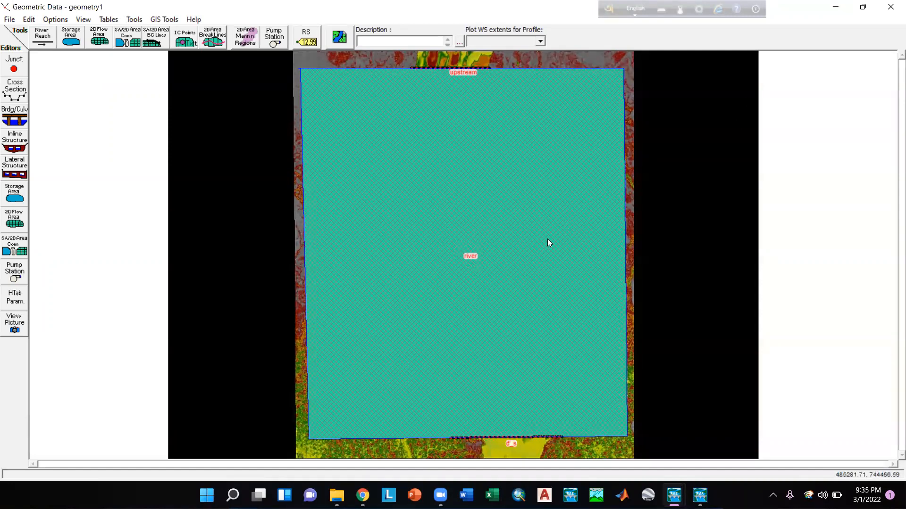
Step: Leave the geometry editor and open a flow hydrograph for the upstream boundary condition line in the unsteady flow data
left_click(856, 10)
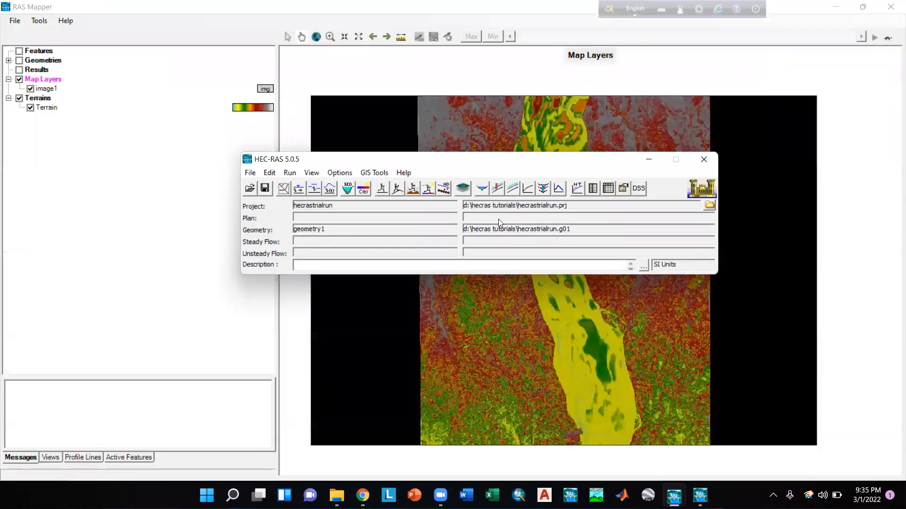
left_click(331, 189)
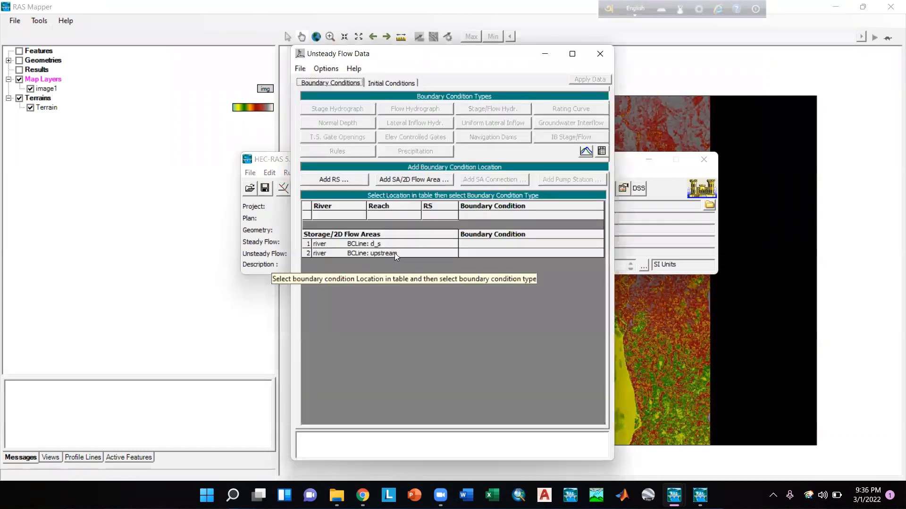
left_click(430, 253)
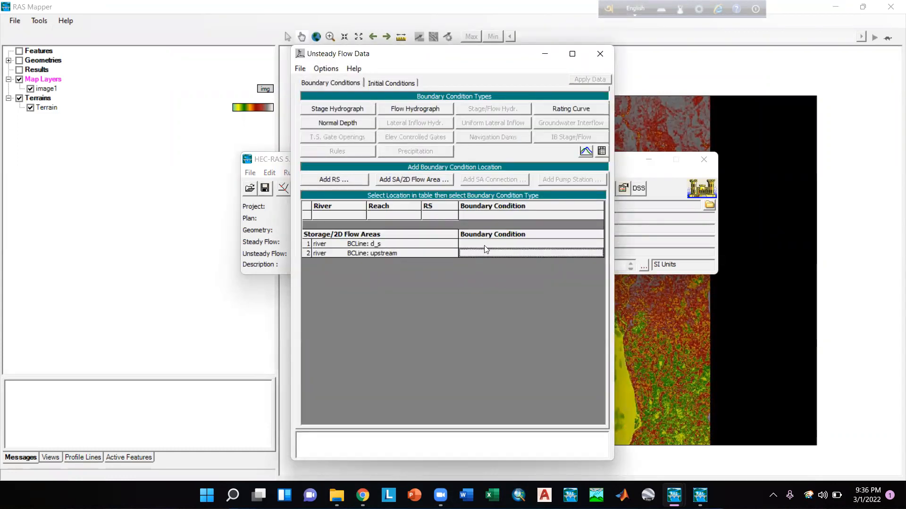
left_click(414, 108)
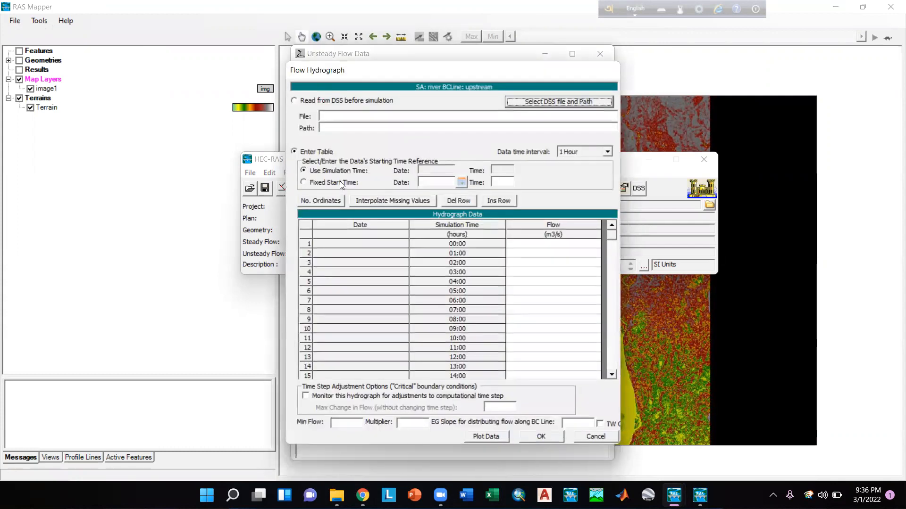
Step: Open the data workbook from the hecras tutorials folder, highlight water levels C3:C14, and return to the flow hydrograph
mouse_move(337, 494)
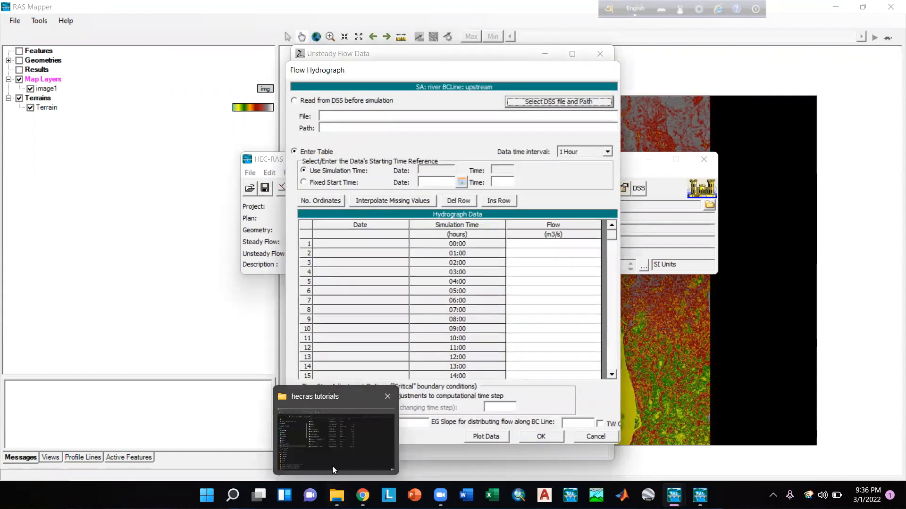
left_click(335, 448)
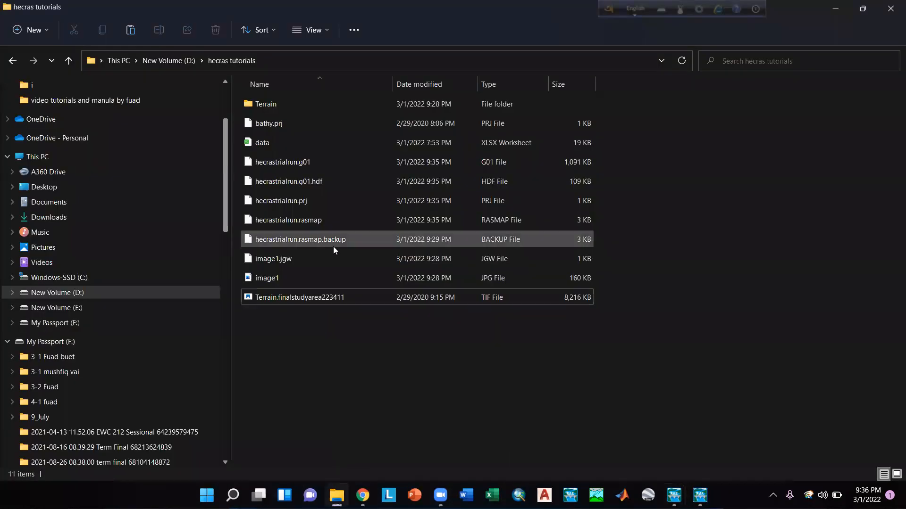
double_click(300, 143)
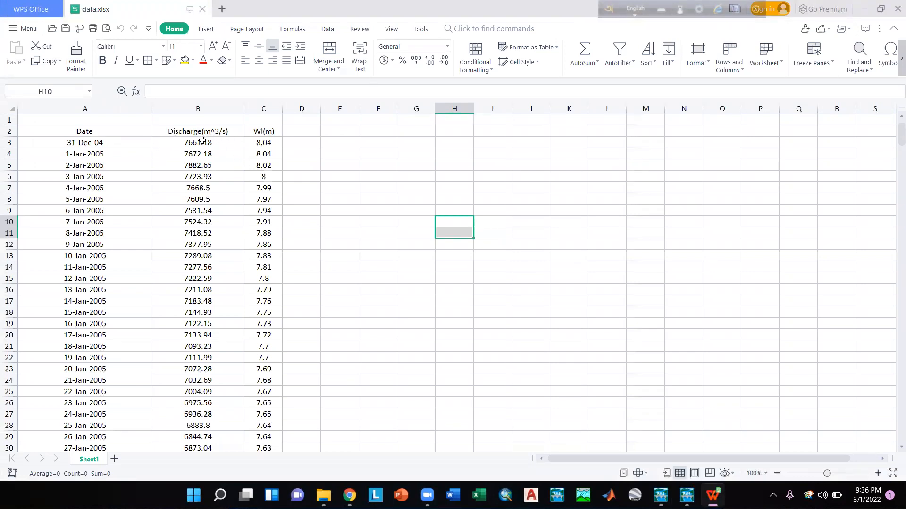
left_click_drag(258, 142, 274, 267)
mouse_move(682, 492)
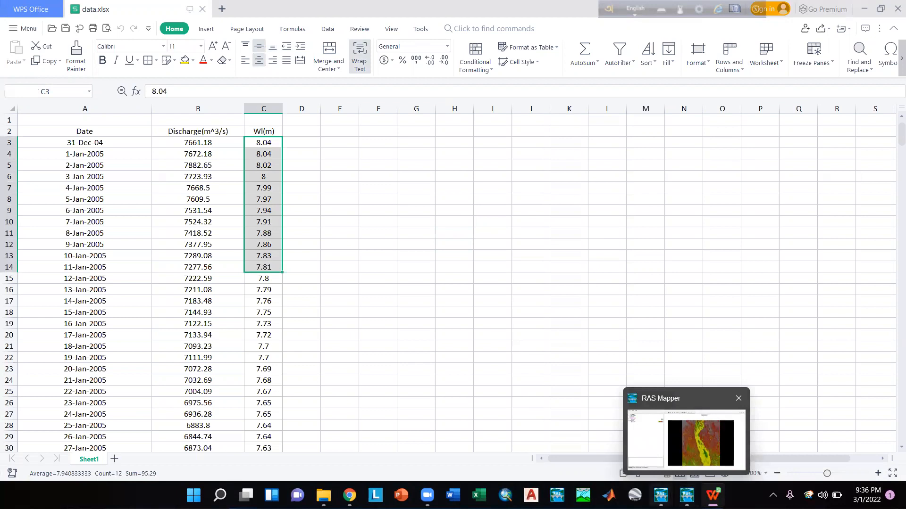
left_click(821, 439)
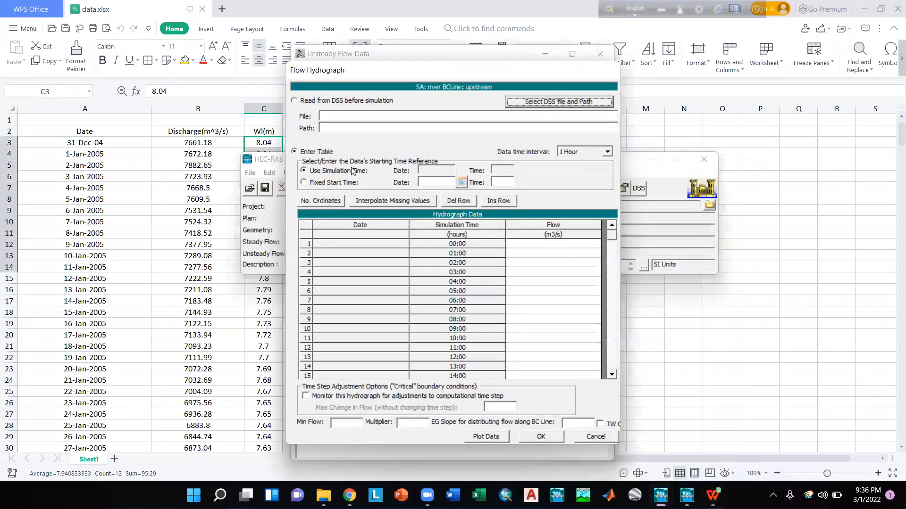
Step: Set the upstream hydrograph's fixed start time to 01jan2005 00:00 and its data time interval to 1 Day
left_click(306, 184)
left_click(434, 183)
type("01jan2005")
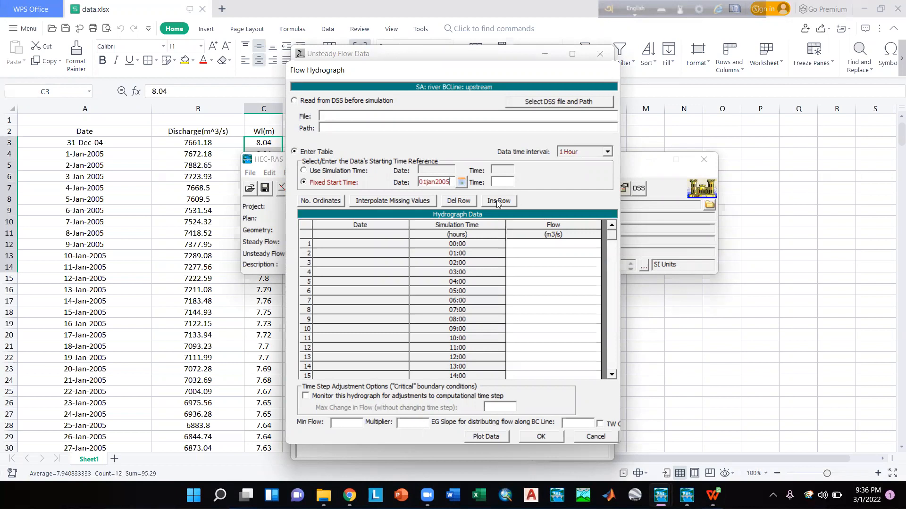
left_click(461, 183)
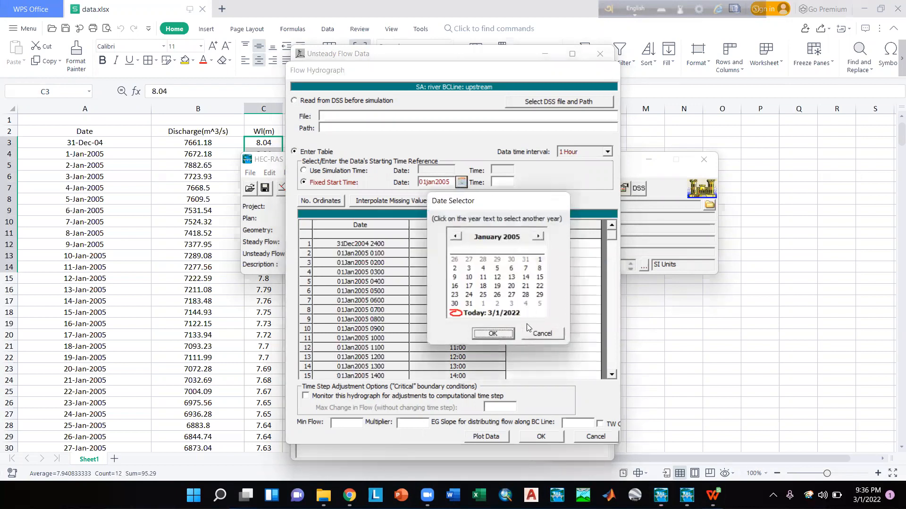
left_click(540, 332)
left_click(503, 183)
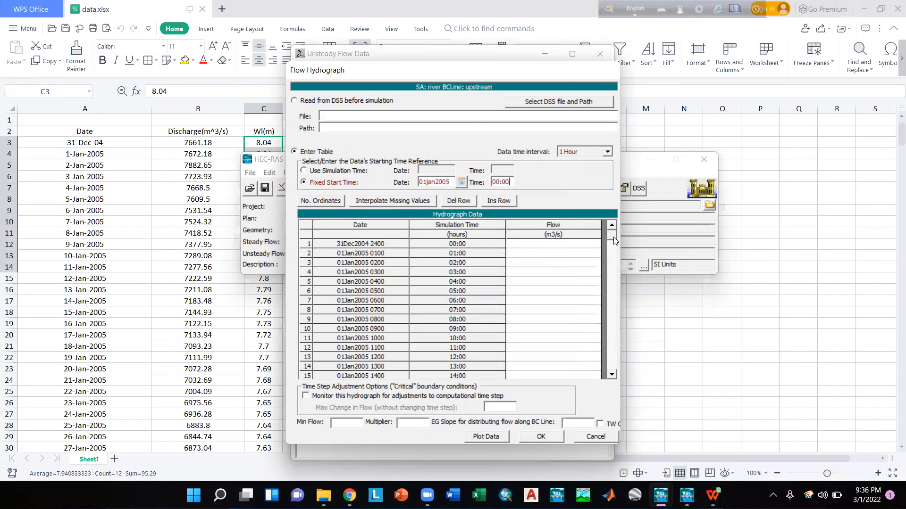
left_click(592, 155)
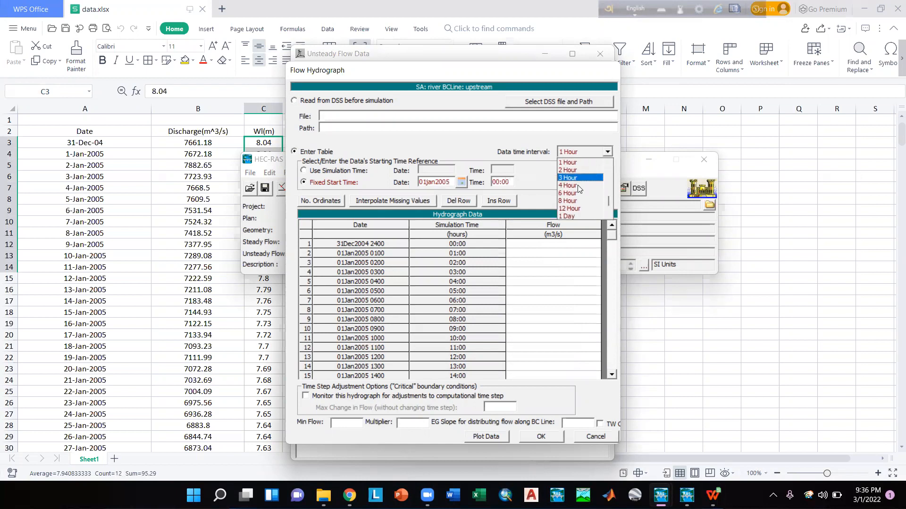
left_click(573, 215)
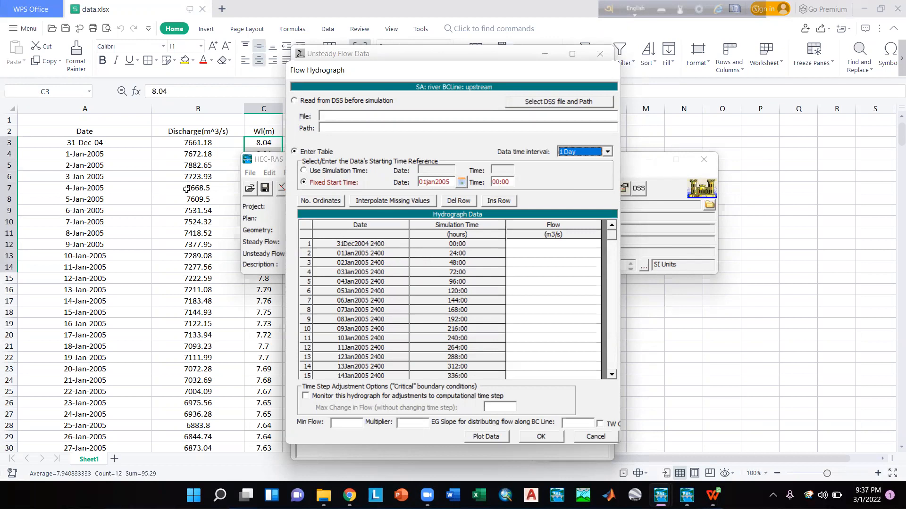
Step: Copy the discharge values B3:B368 from the data workbook into the upstream hydrograph's Flow column and look through the rows
left_click_drag(208, 143, 196, 423)
key("ctrl+c")
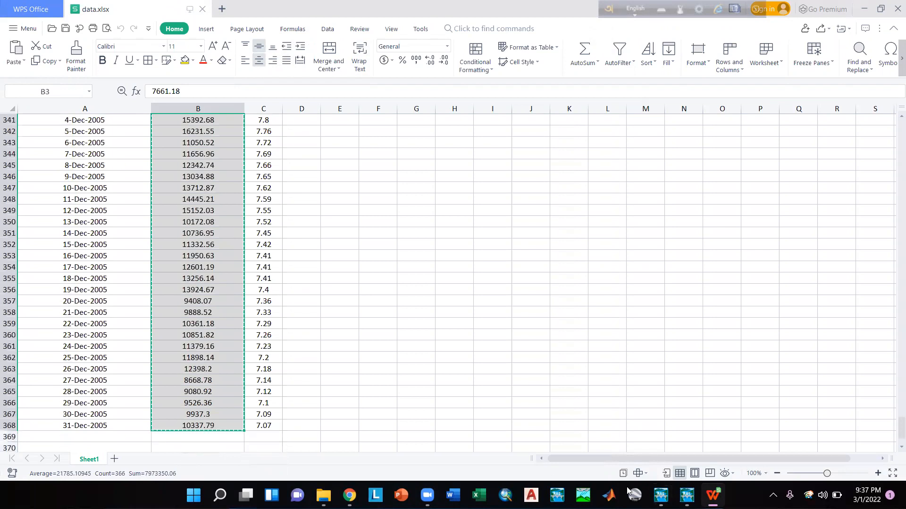
mouse_move(662, 492)
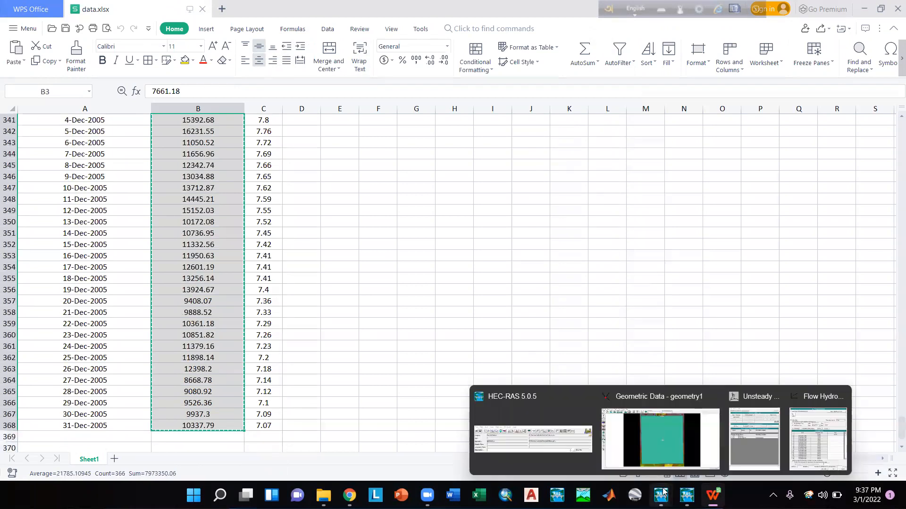
left_click(793, 446)
left_click_drag(545, 245, 554, 448)
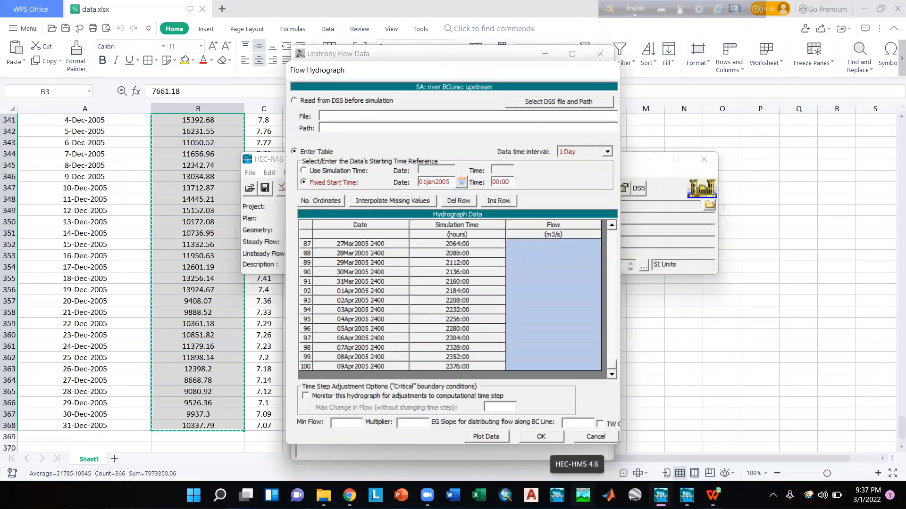
key("ctrl+v")
scroll(462, 334, "down", 4)
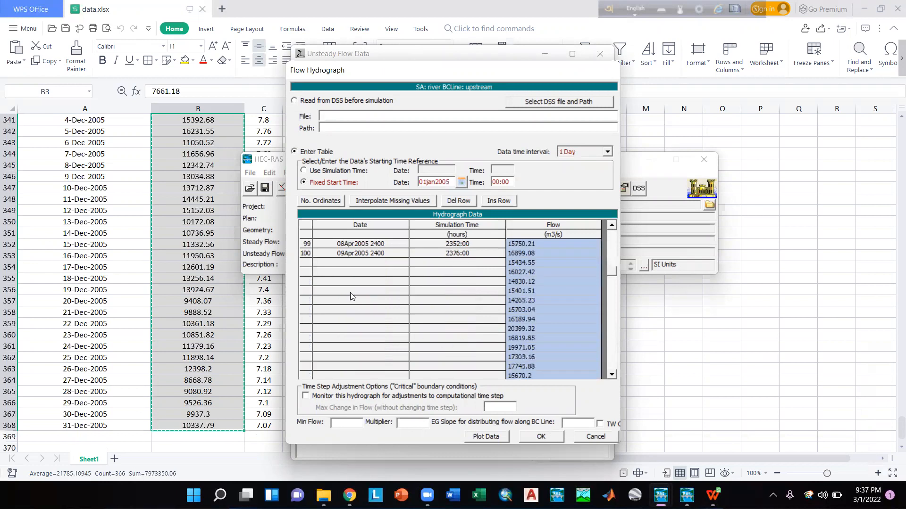
scroll(351, 295, "down", 5)
scroll(364, 301, "up", 10)
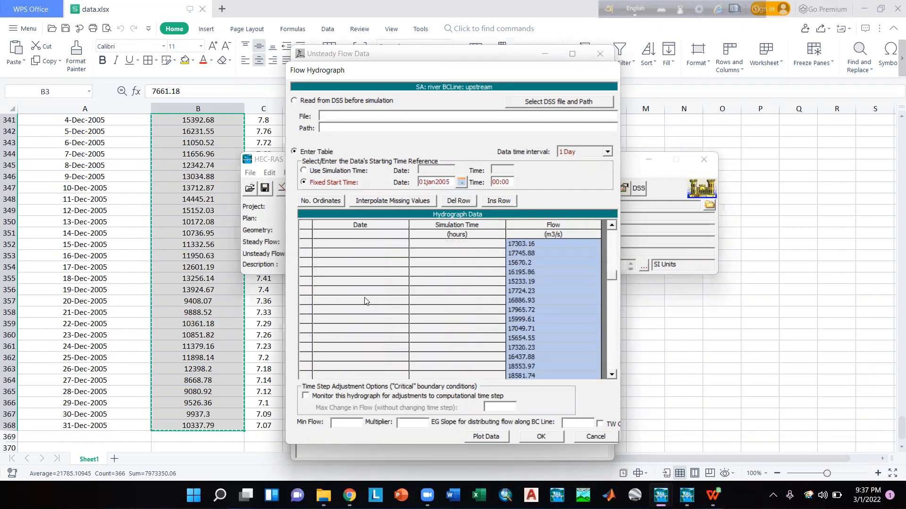
Step: Switch the upstream hydrograph's time reference to simulation time and back to the fixed start time to refresh the row dates
left_click(304, 171)
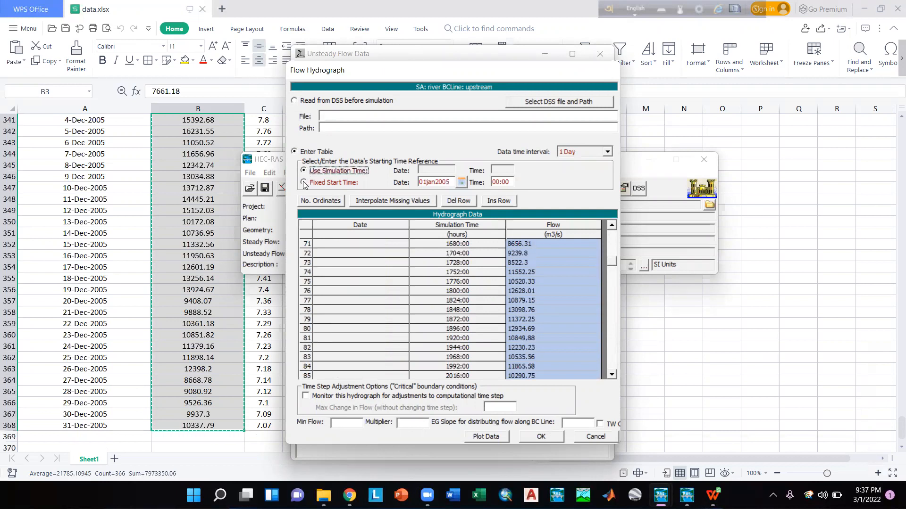
left_click(305, 183)
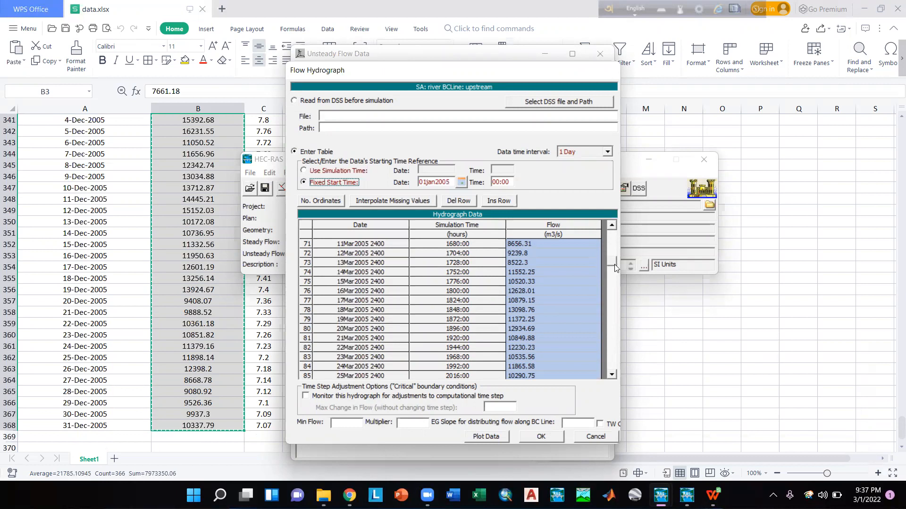
left_click_drag(611, 258, 607, 230)
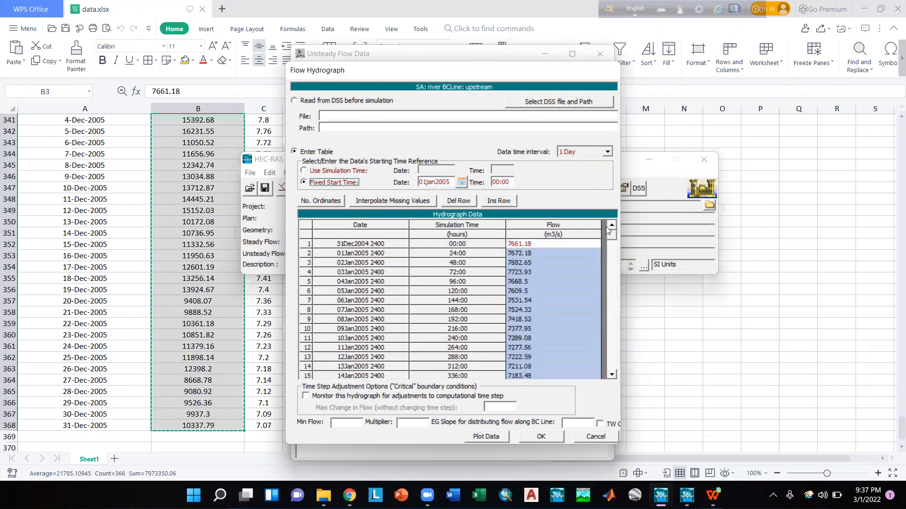
Step: Plot the upstream flow hydrograph for review, close the plot, and accept the hydrograph data
left_click(495, 438)
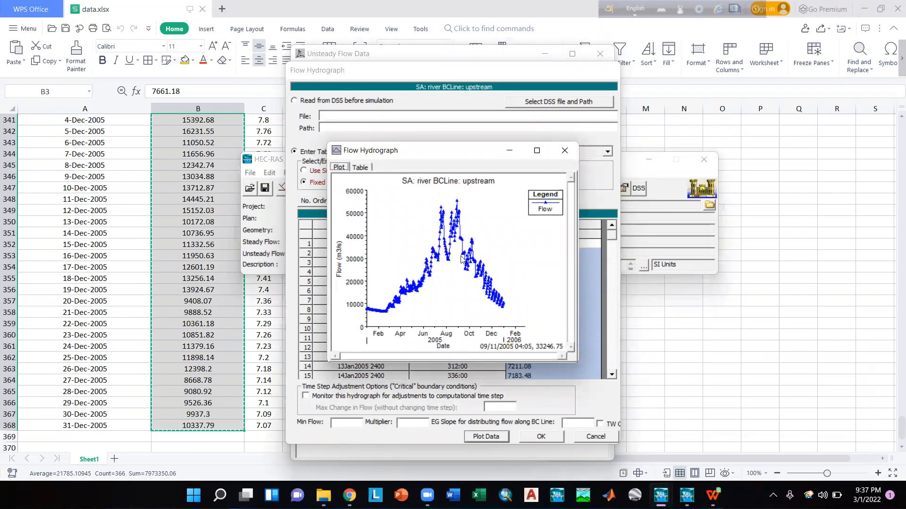
left_click(564, 150)
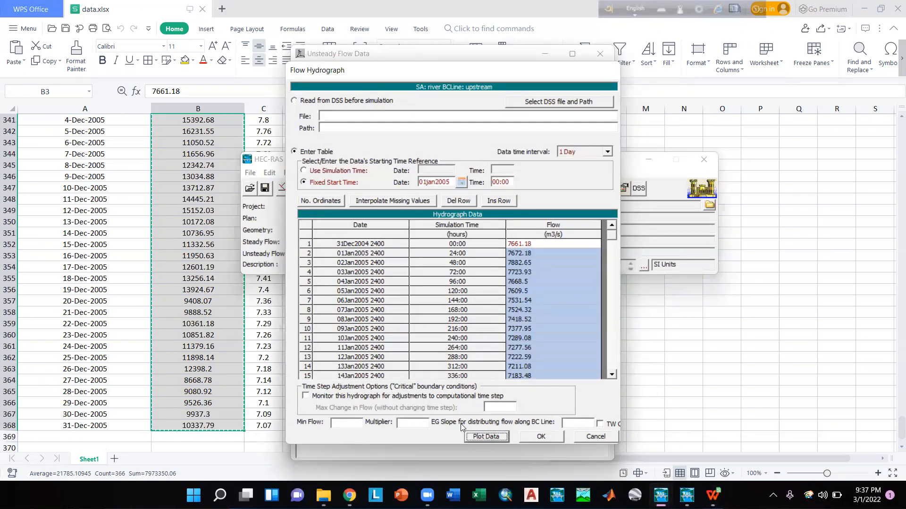
left_click(568, 422)
left_click(541, 436)
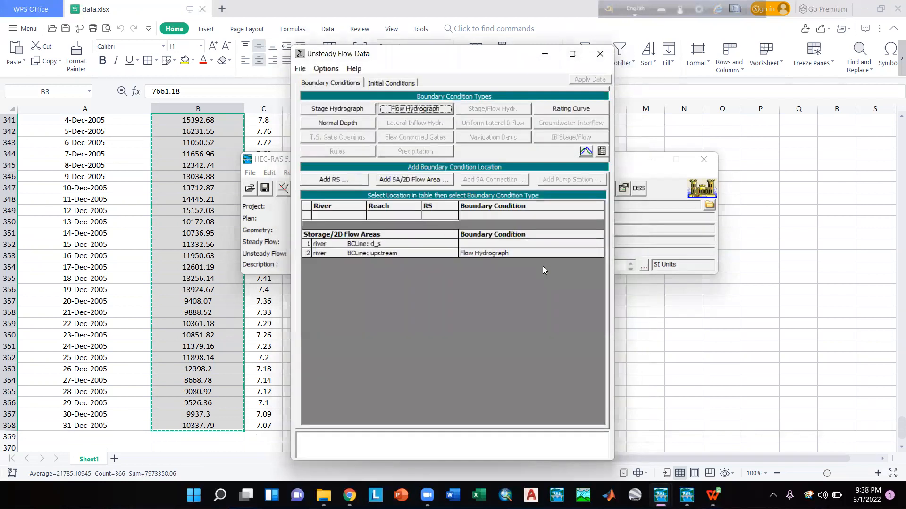
Step: Open a stage hydrograph for the d_s boundary condition line and copy the water levels C3:C368 from the data workbook
left_click(378, 244)
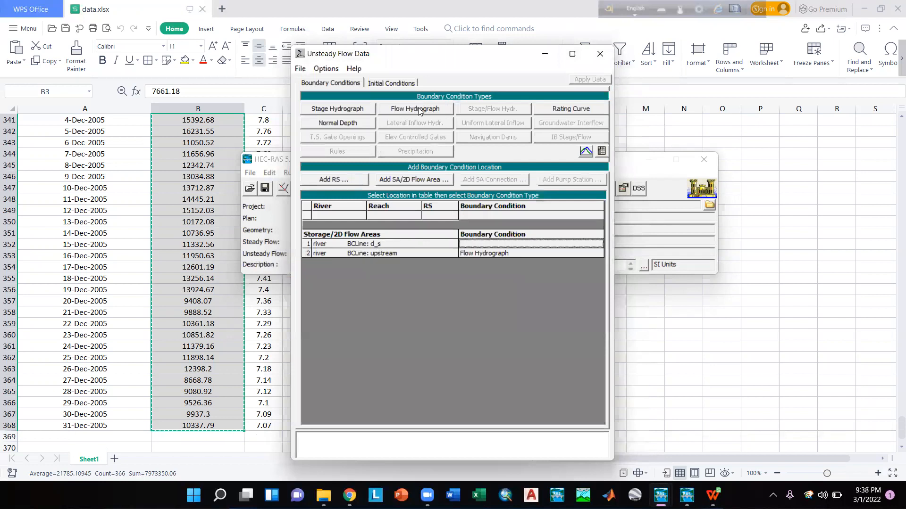
left_click(344, 108)
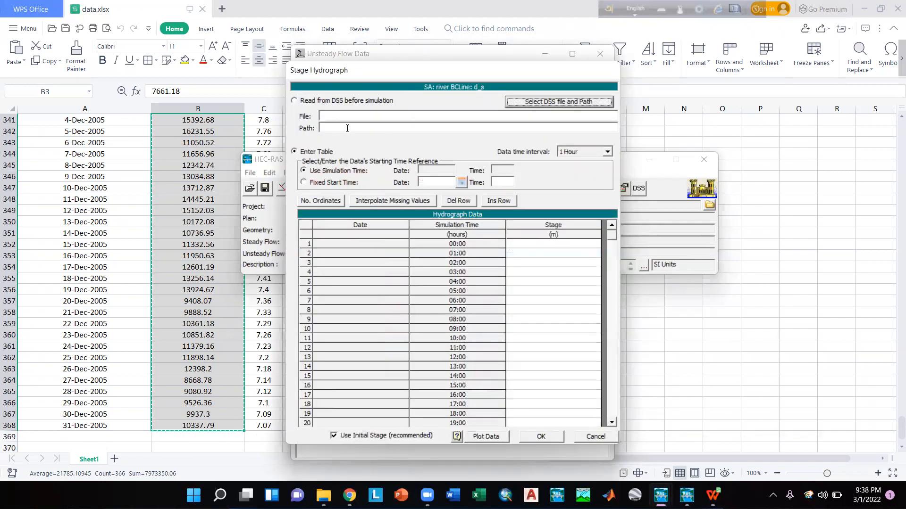
left_click(316, 4)
scroll(293, 202, "up", 13)
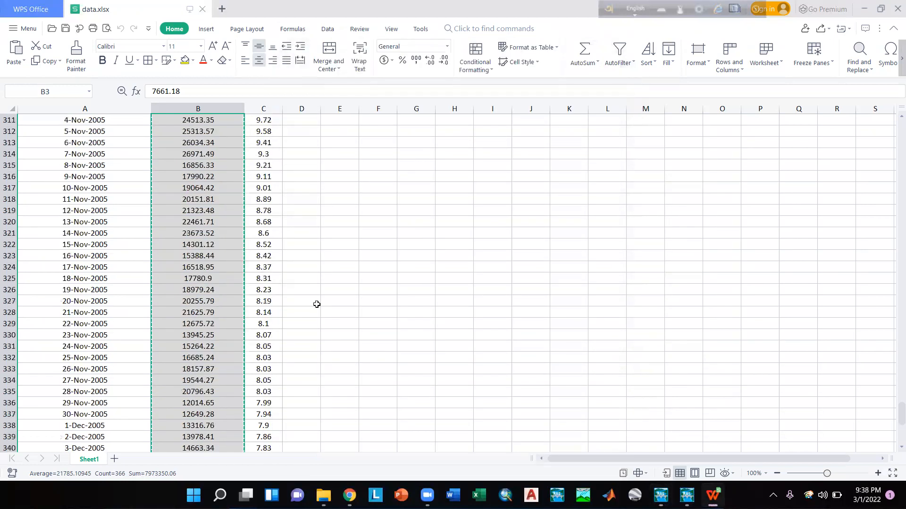
left_click_drag(901, 396, 901, 129)
left_click_drag(250, 143, 267, 441)
key("ctrl+c")
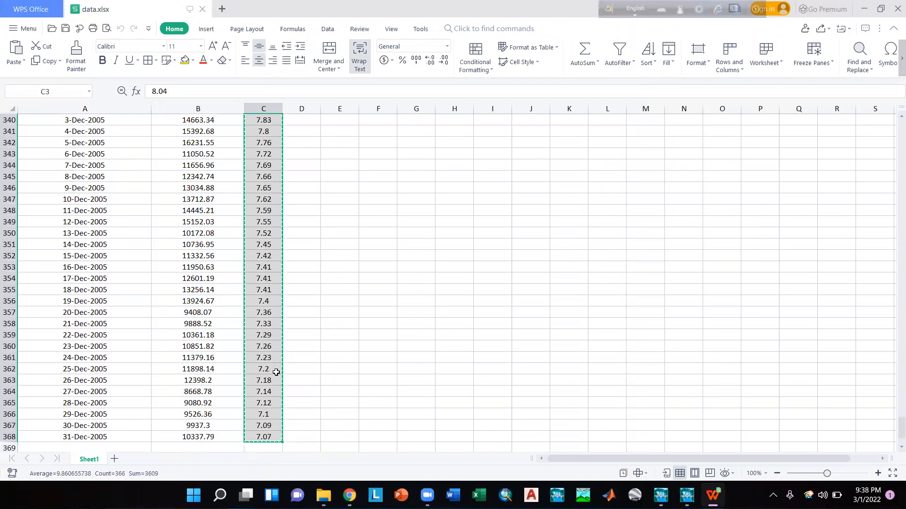
Step: Set the d_s stage hydrograph's fixed start time to 01jan2005 00:00 and its data time interval to 1 Day
mouse_move(687, 495)
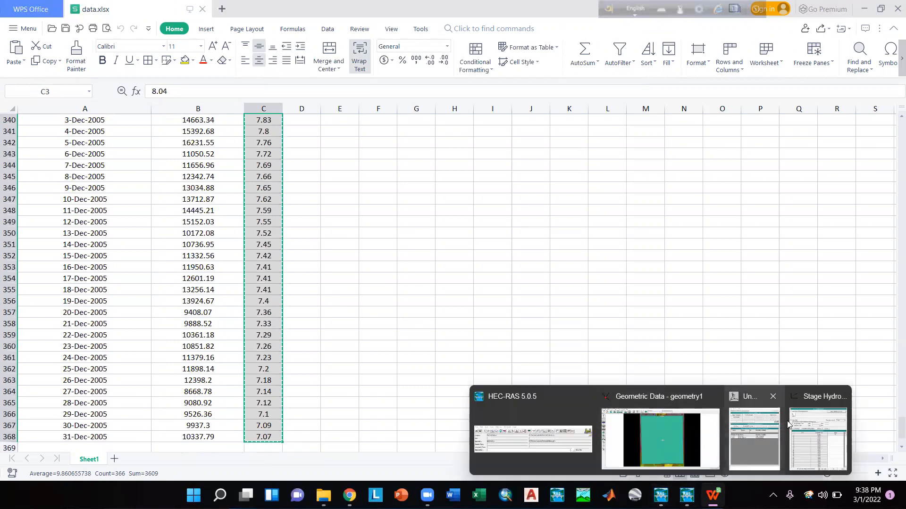
left_click(813, 429)
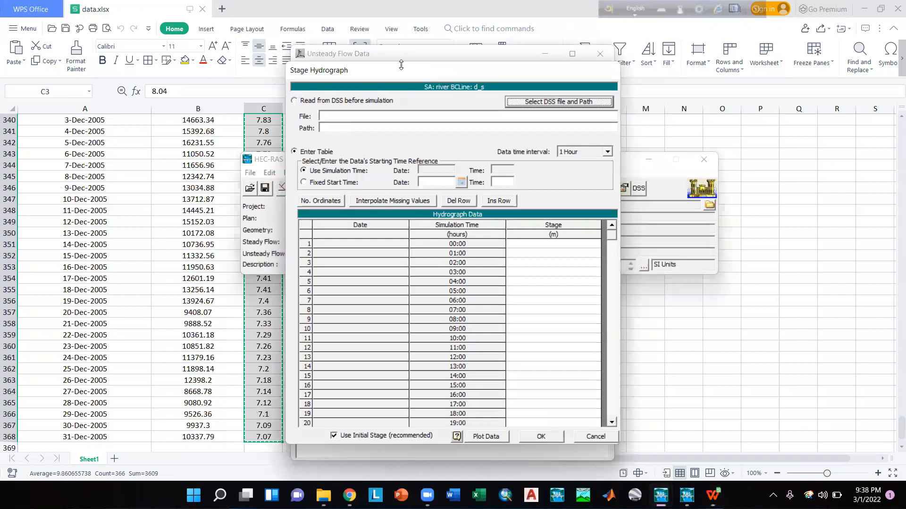
left_click(329, 183)
left_click(437, 183)
type("01jan")
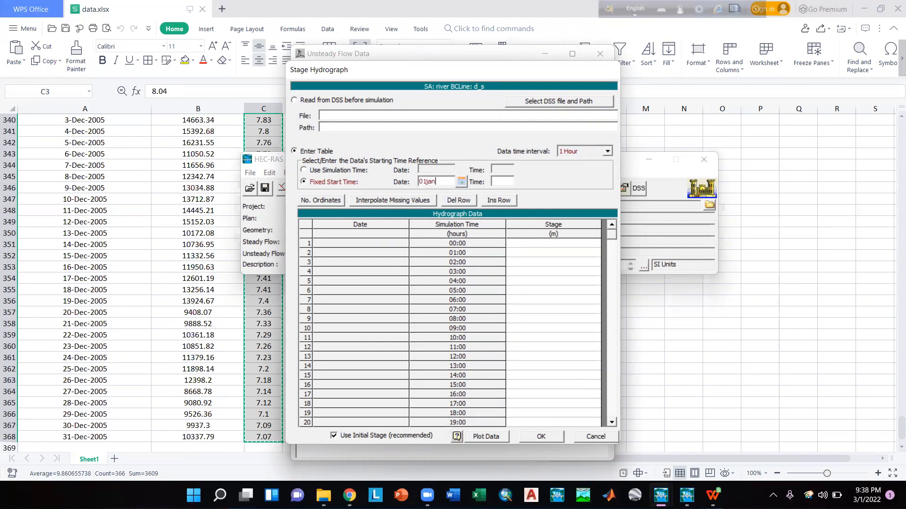
type("2005")
left_click(512, 180)
type("00:00")
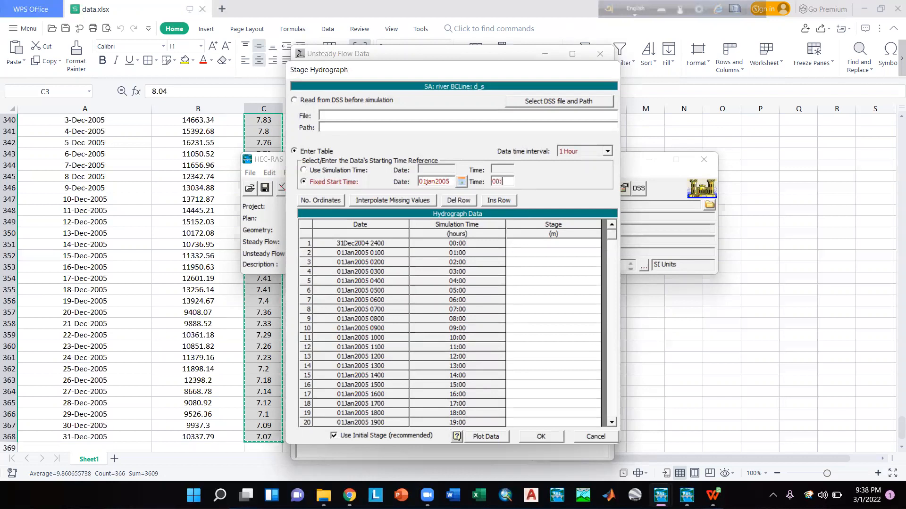
left_click(582, 152)
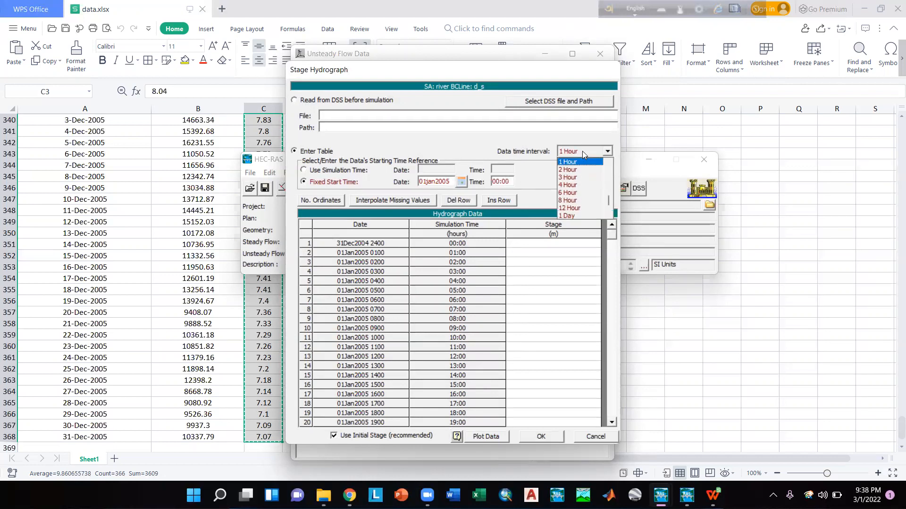
left_click(576, 215)
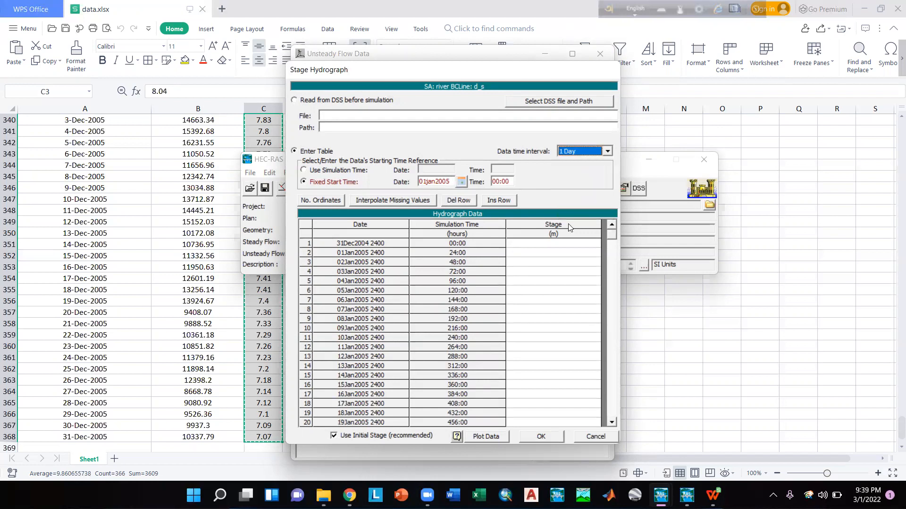
Step: Paste the copied water levels into the Stage column and reapply the fixed start time to refresh the row dates
left_click_drag(562, 245, 545, 508)
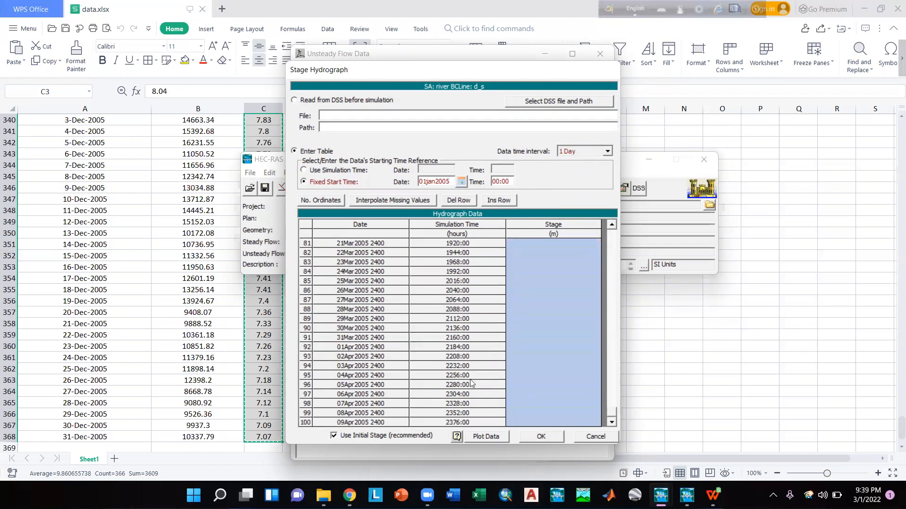
key("ctrl+v")
left_click_drag(612, 275, 571, 277)
left_click(307, 171)
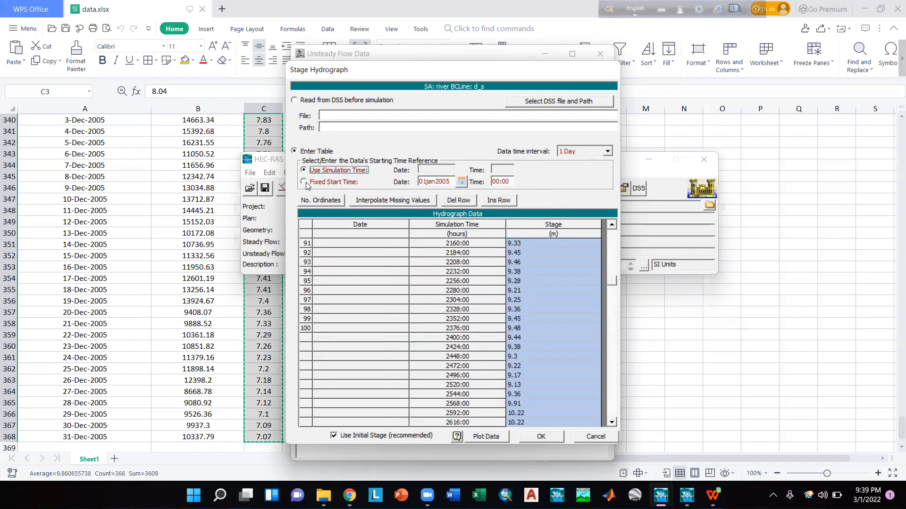
left_click(304, 182)
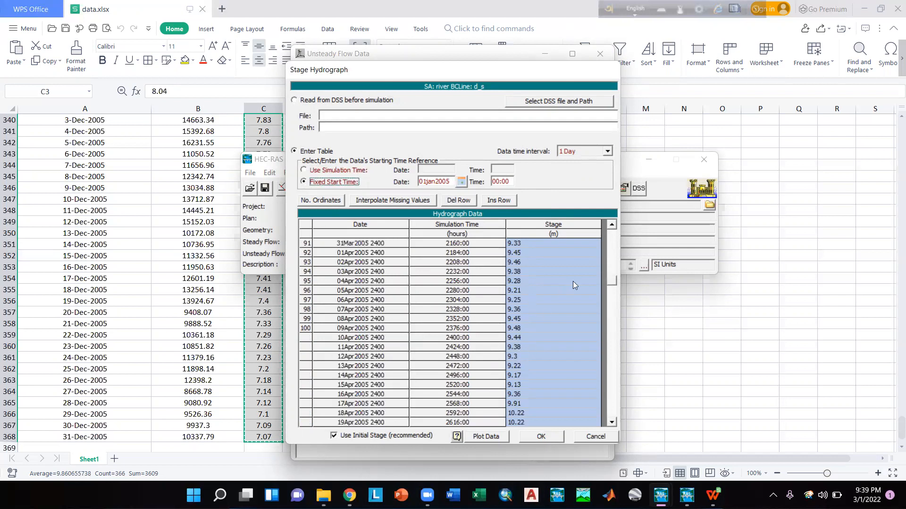
left_click_drag(609, 283, 604, 232)
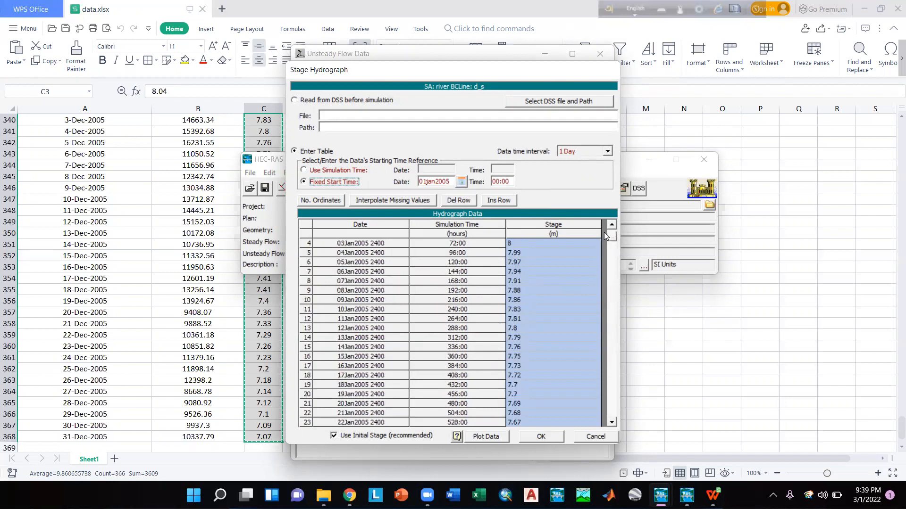
Step: Plot the d_s stage hydrograph for review, close the plot, and accept the stage data
left_click(482, 437)
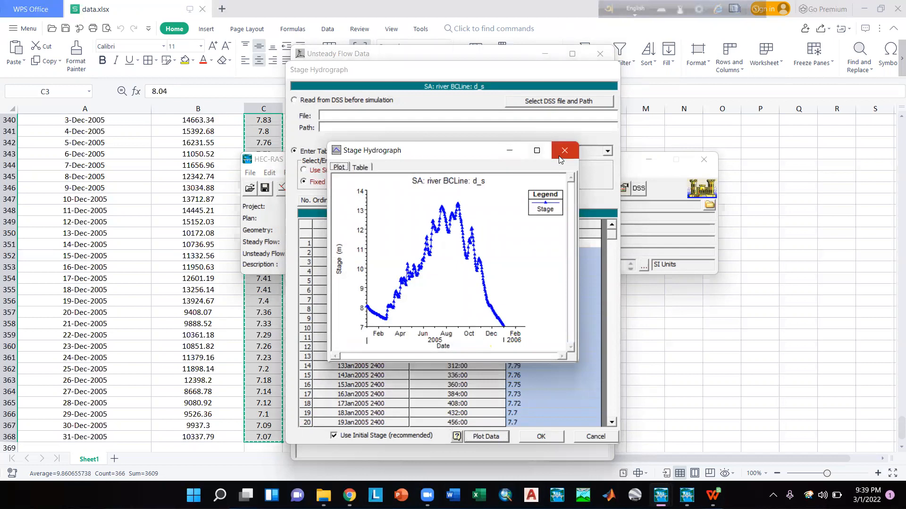
left_click(561, 150)
left_click(562, 437)
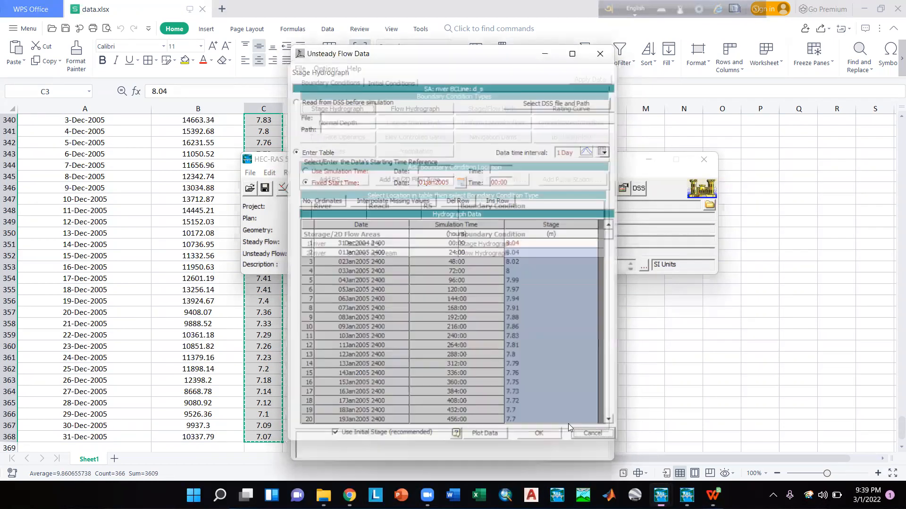
Step: Save the unsteady flow data in the hecras tutorials folder with the title unsteadydata
left_click(299, 70)
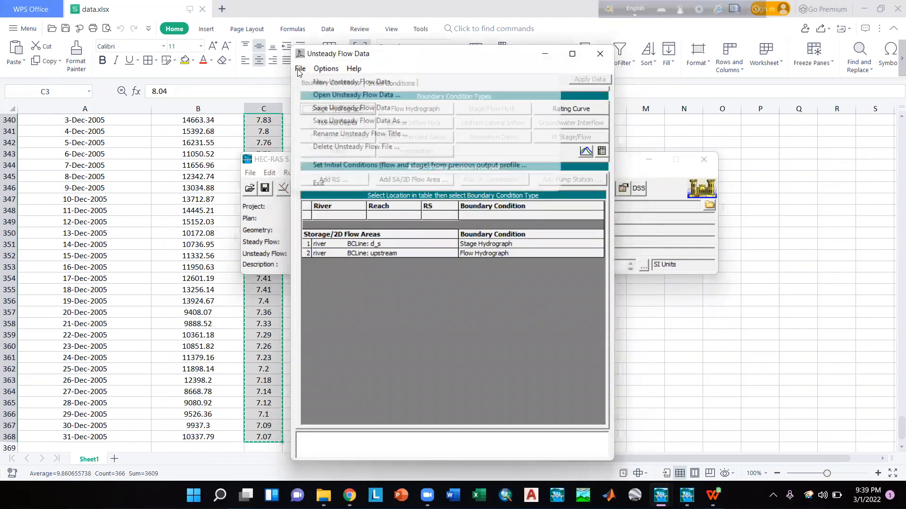
left_click(337, 109)
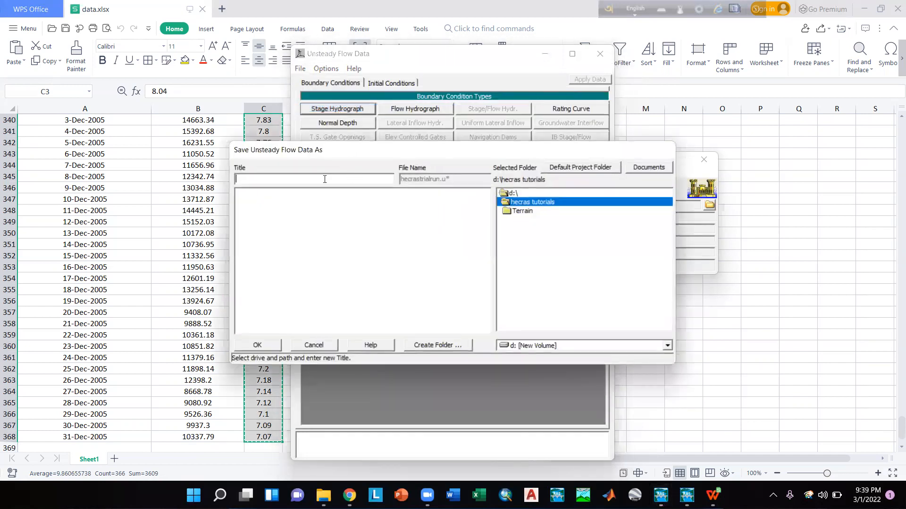
type("unsteadydata")
left_click(255, 346)
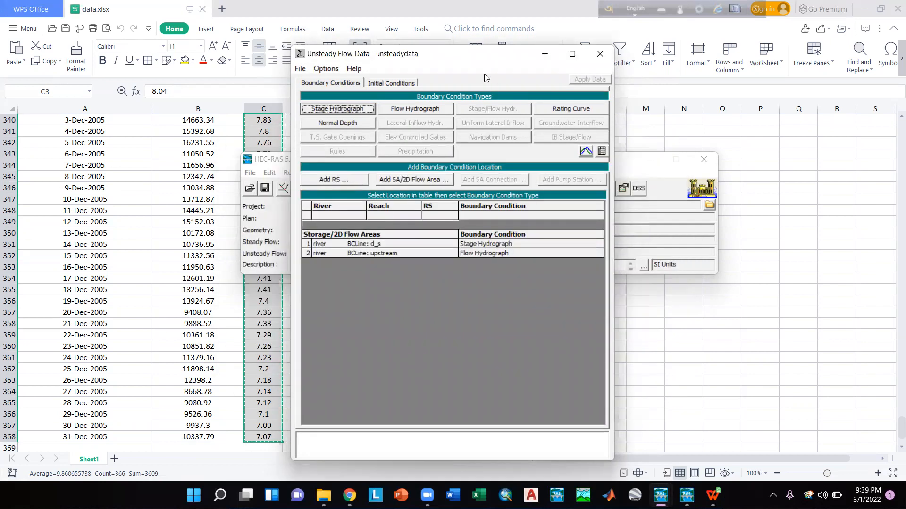
Step: Open the unsteady flow analysis and enable the Geometry Preprocessor, Unsteady Flow Simulation, Post Processor and Floodplain Mapping
left_click(306, 4)
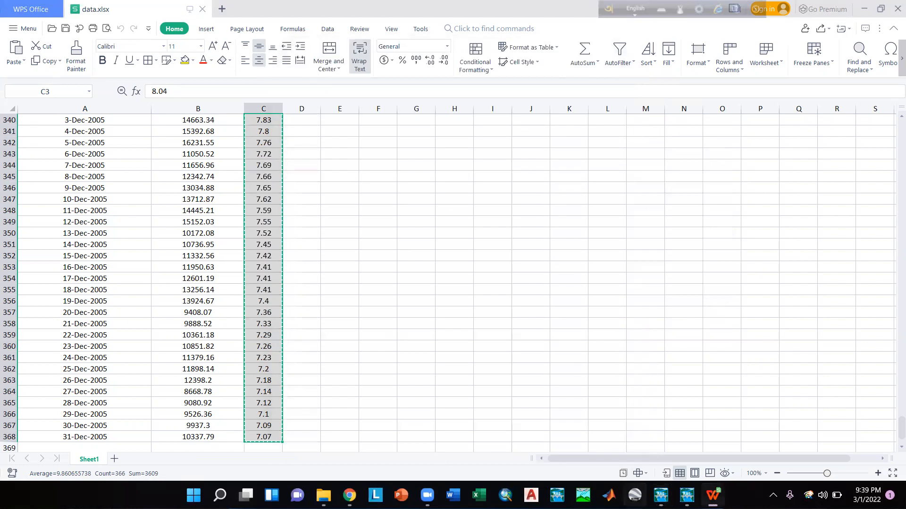
mouse_move(661, 495)
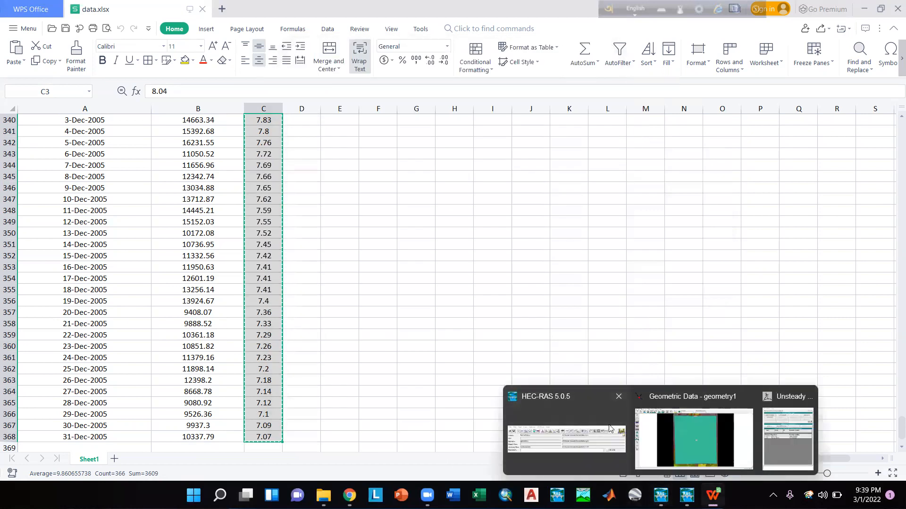
left_click(566, 439)
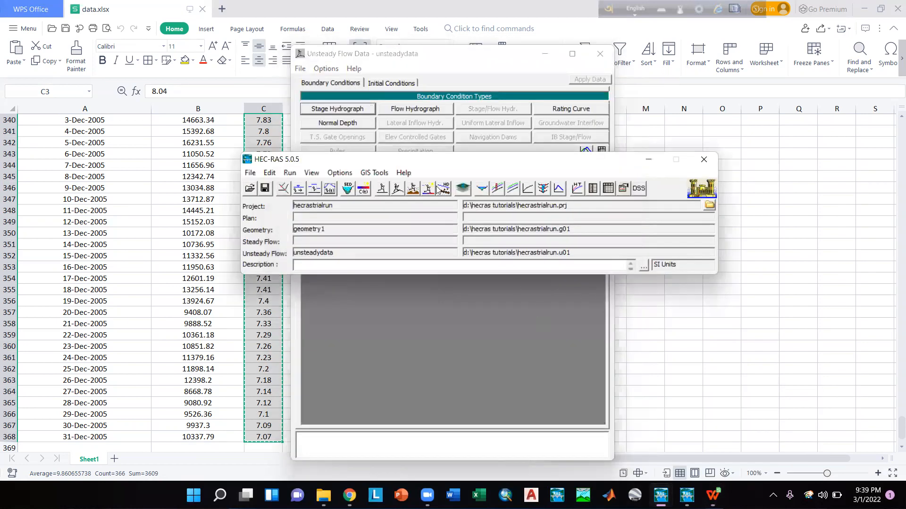
left_click(399, 187)
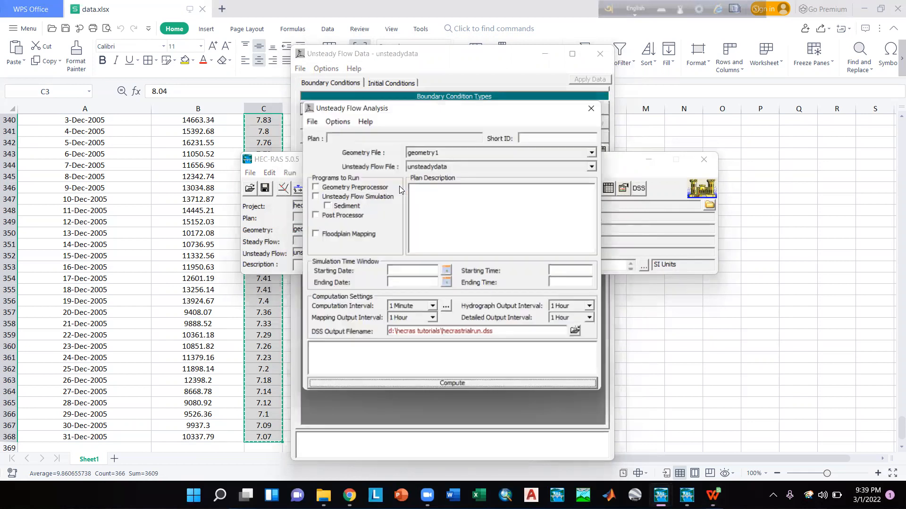
left_click(315, 187)
left_click(315, 197)
left_click(316, 215)
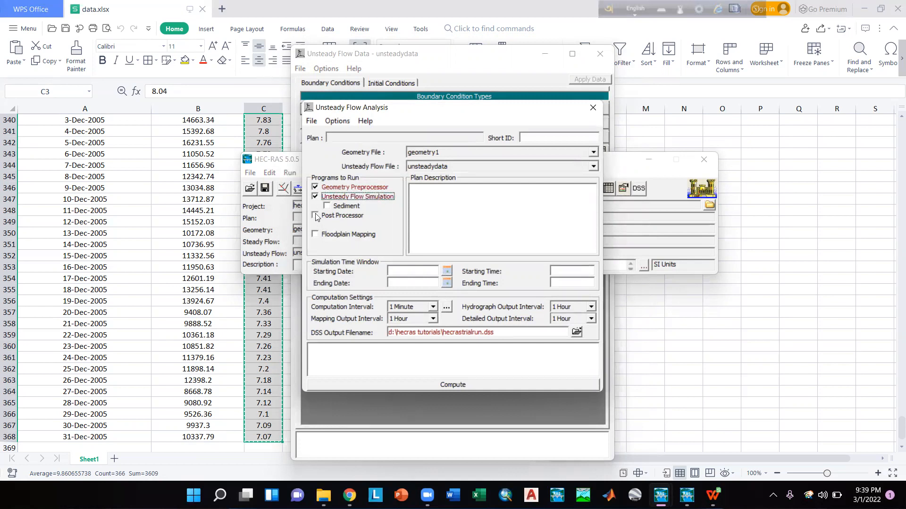
left_click(315, 235)
Step: Set the simulation time window from 01jan2005 00:00 to 31dec2005 00:00
left_click(397, 270)
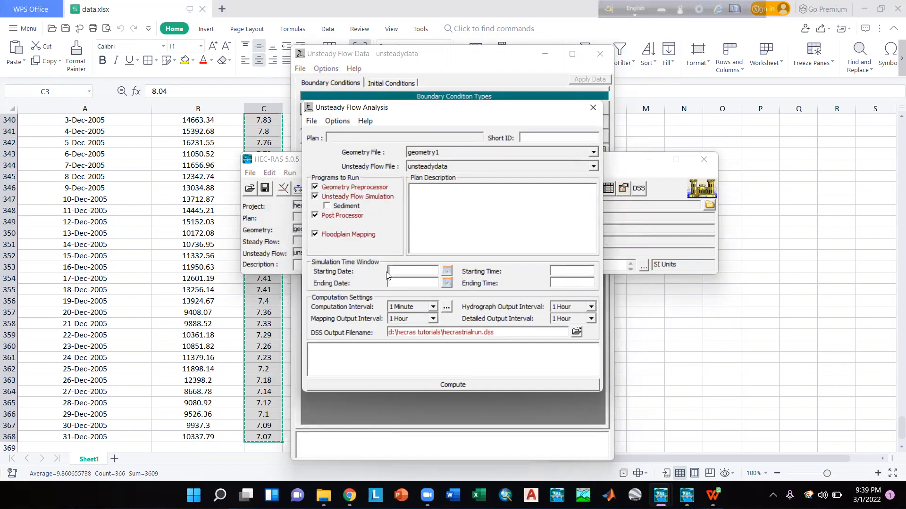
type("01jan")
type("2005")
left_click(397, 283)
type("31dec2005")
scroll(141, 341, "down", 4)
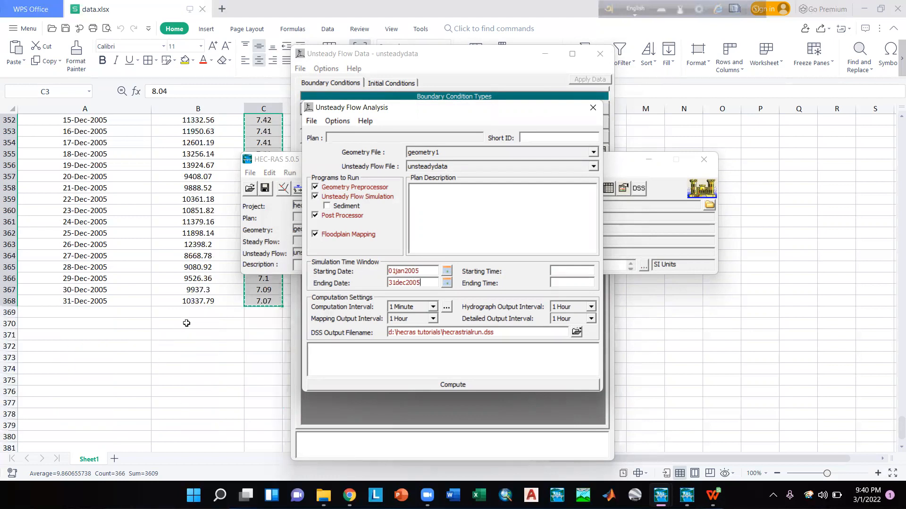
left_click(554, 271)
type("00:00")
left_click(560, 286)
type("00:00")
Step: Set the mapping, detailed and hydrograph output intervals of the unsteady flow analysis to 1 Day
left_click(417, 319)
left_click(407, 387)
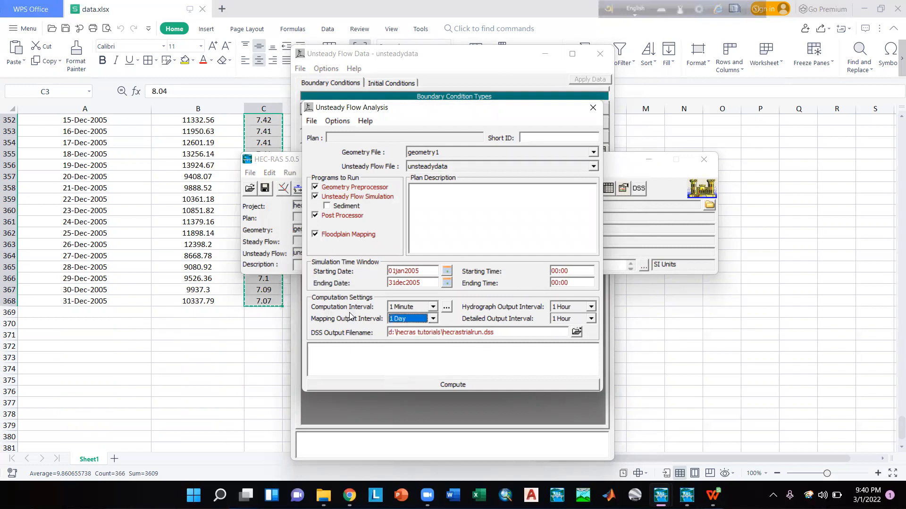
left_click(565, 320)
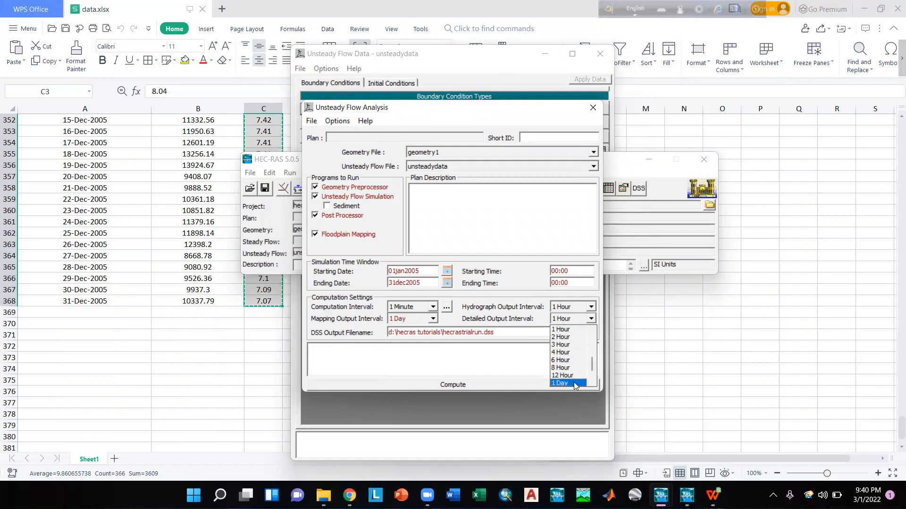
left_click(575, 386)
left_click(572, 309)
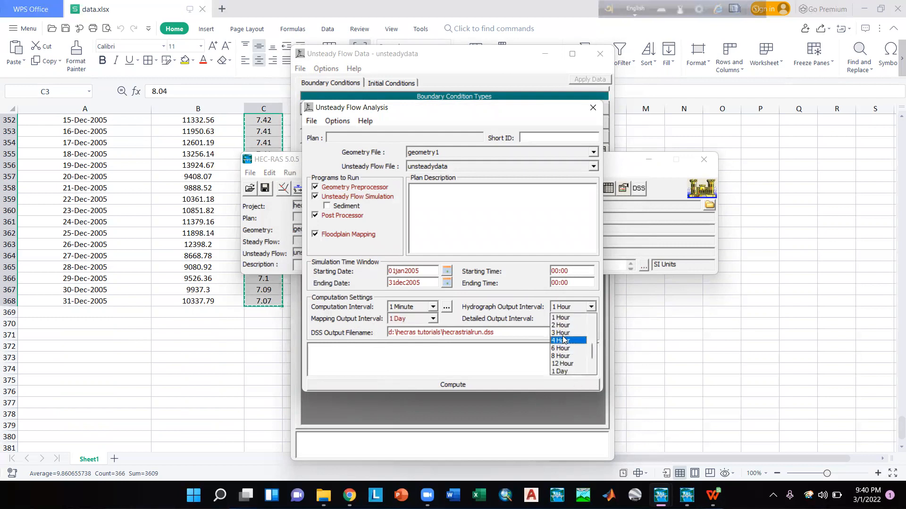
left_click(576, 372)
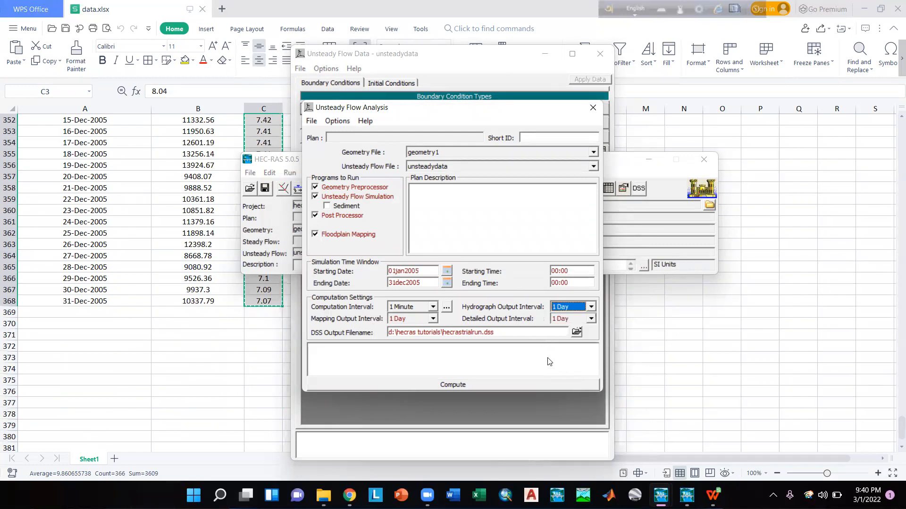
Step: Set the computation interval of the unsteady flow analysis to 30 Minute
left_click(410, 308)
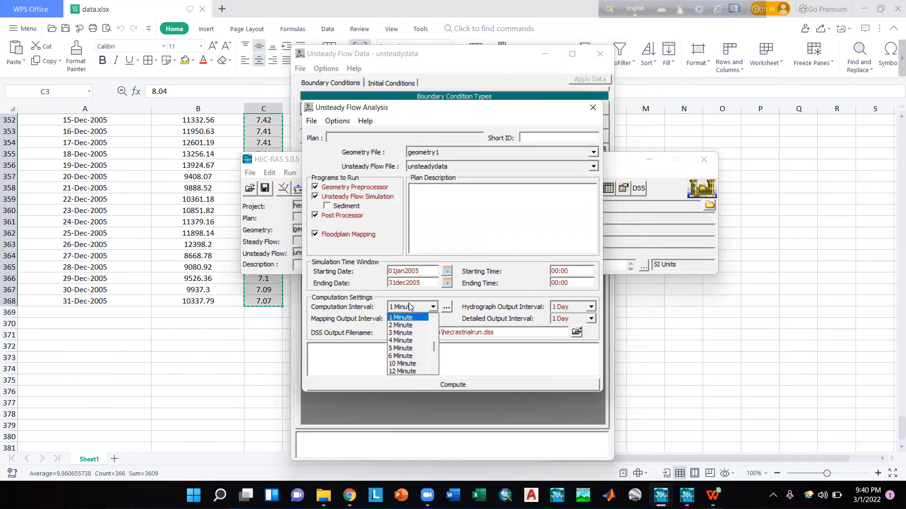
scroll(408, 373, "down", 1)
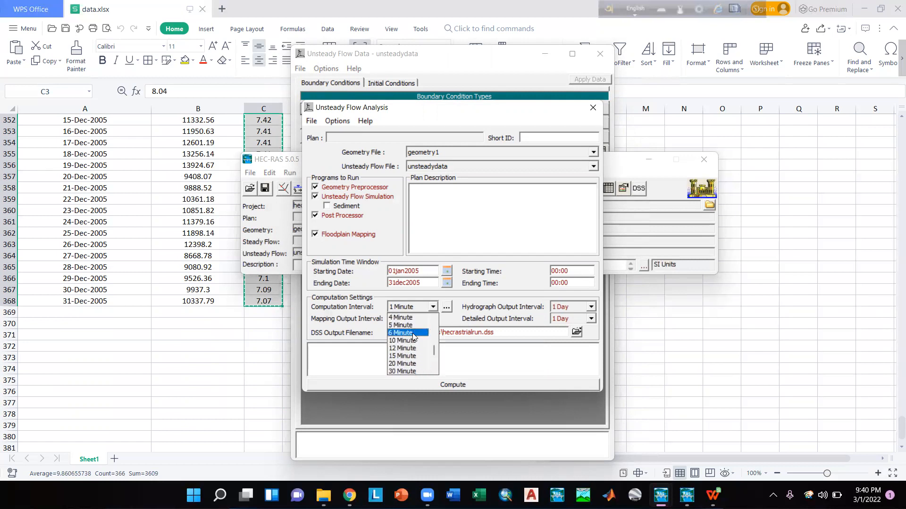
scroll(436, 356, "down", 2)
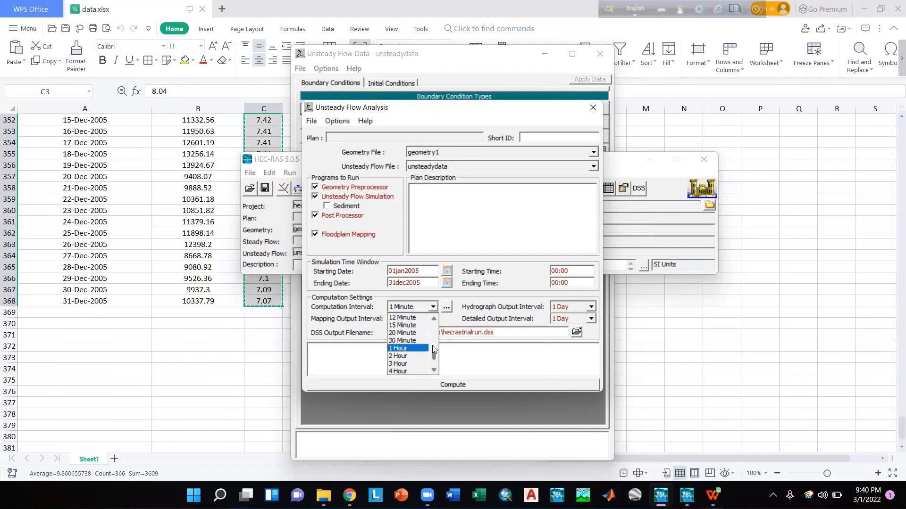
scroll(420, 356, "up", 3)
scroll(416, 357, "down", 3)
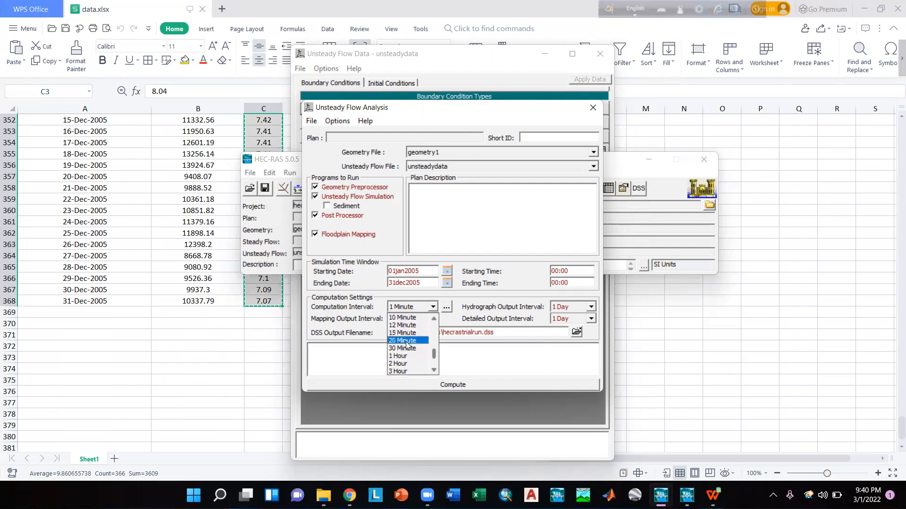
left_click(408, 348)
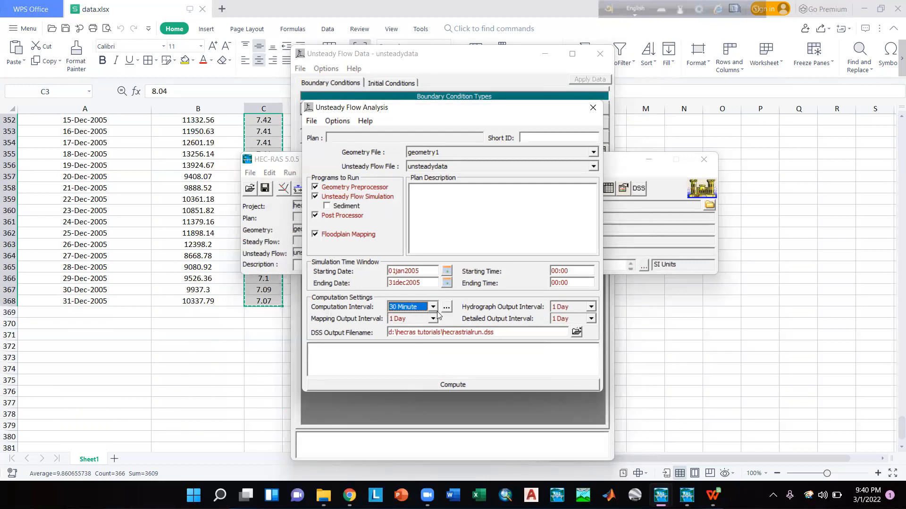
Step: Save the plan in the hecras tutorials folder with the title plan01 and the short identifier plan01
left_click(312, 120)
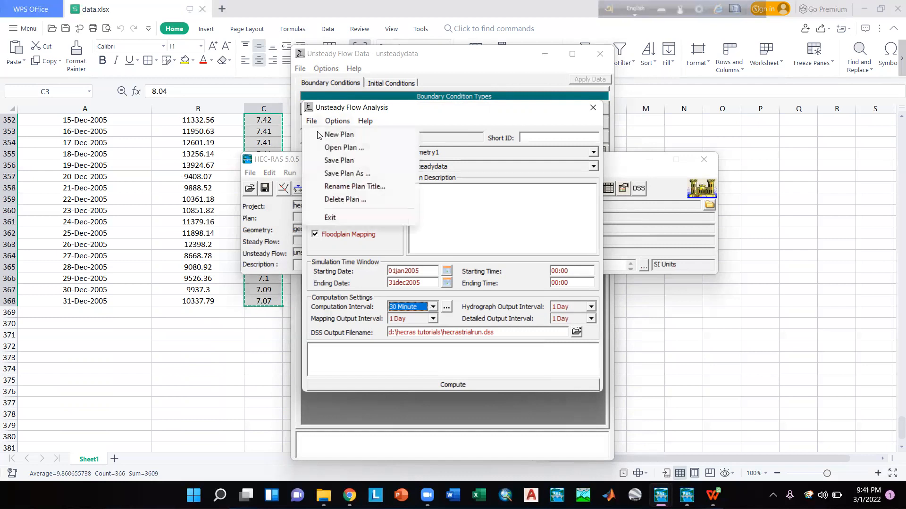
left_click(337, 173)
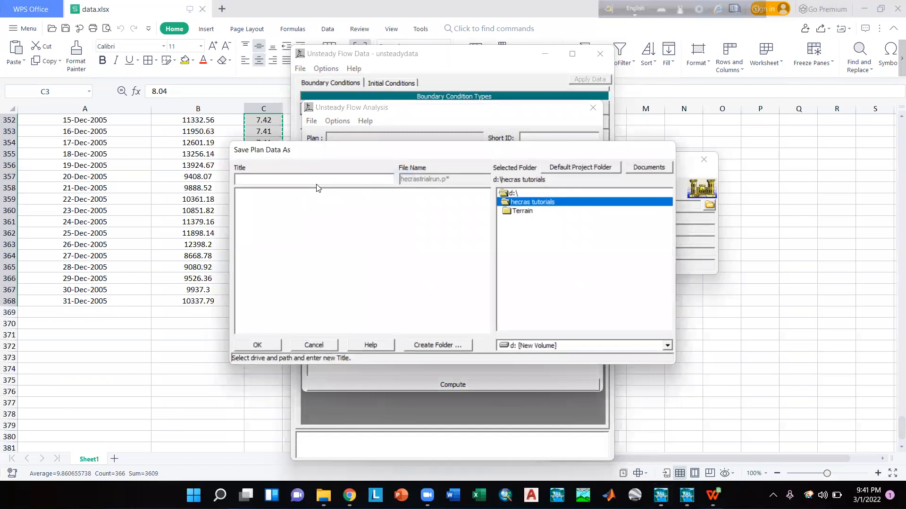
type("plan01")
left_click(262, 348)
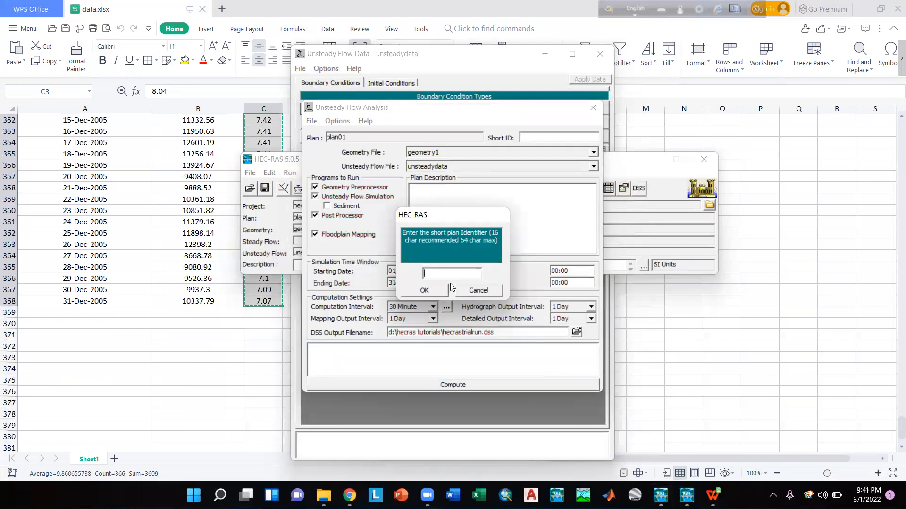
type("plan01")
left_click(443, 291)
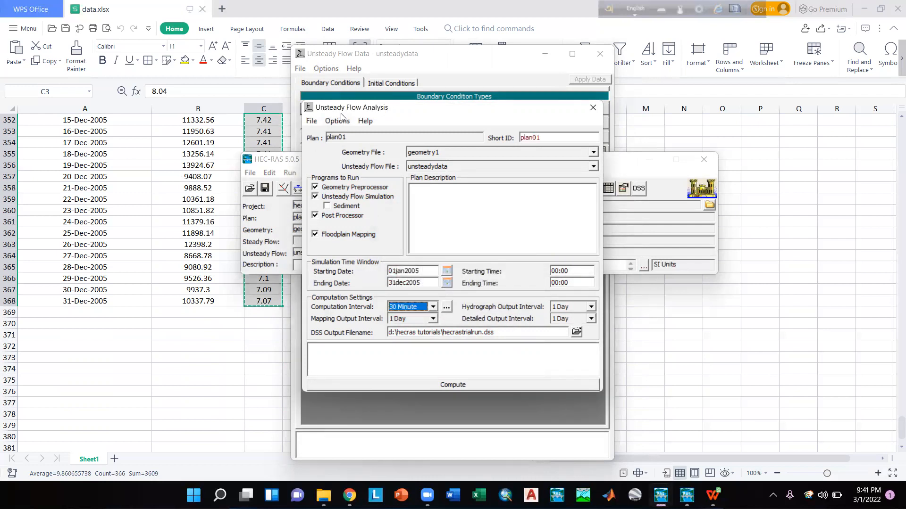
Step: Switch to RAS Mapper, display the 2D Flow Areas layer of geometry1 and expand its sublayers
left_click(289, 158)
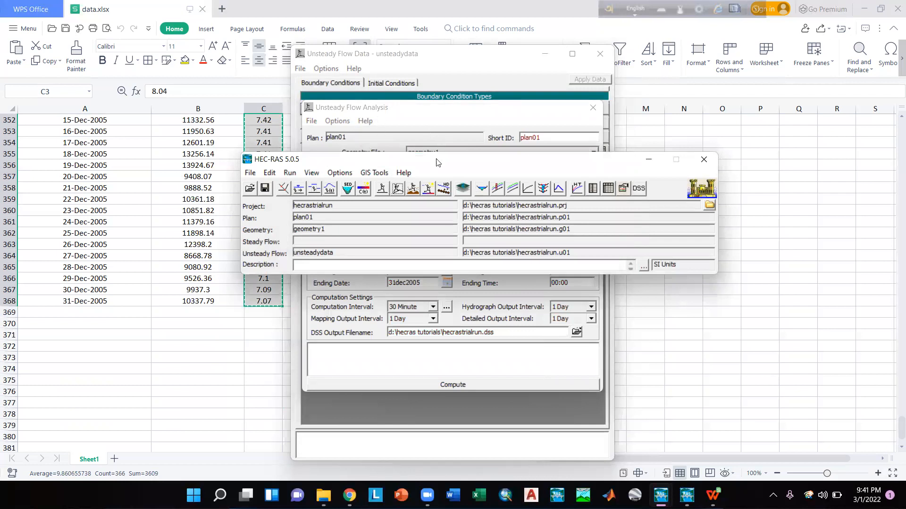
mouse_move(687, 491)
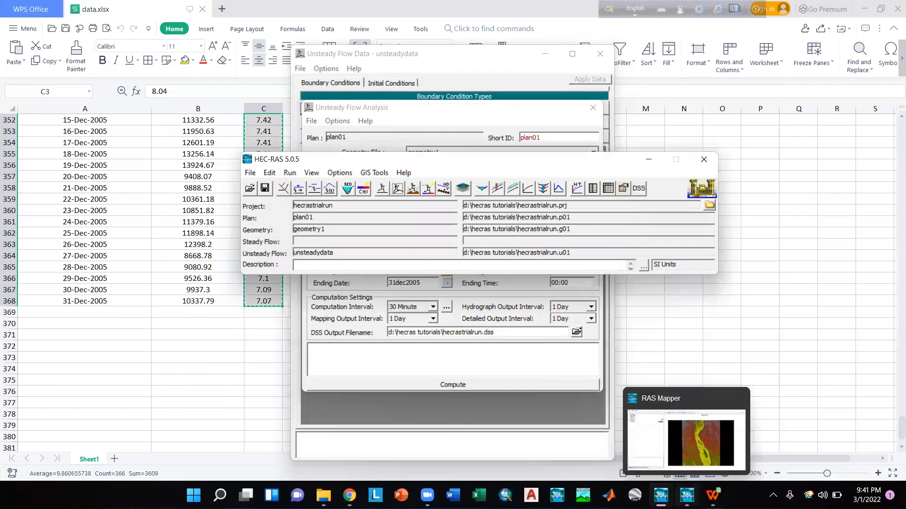
left_click(708, 450)
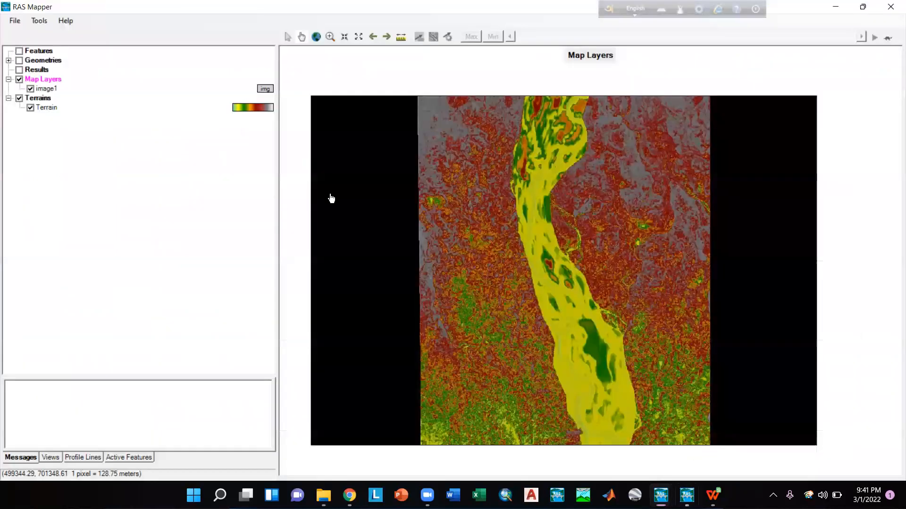
mouse_move(661, 495)
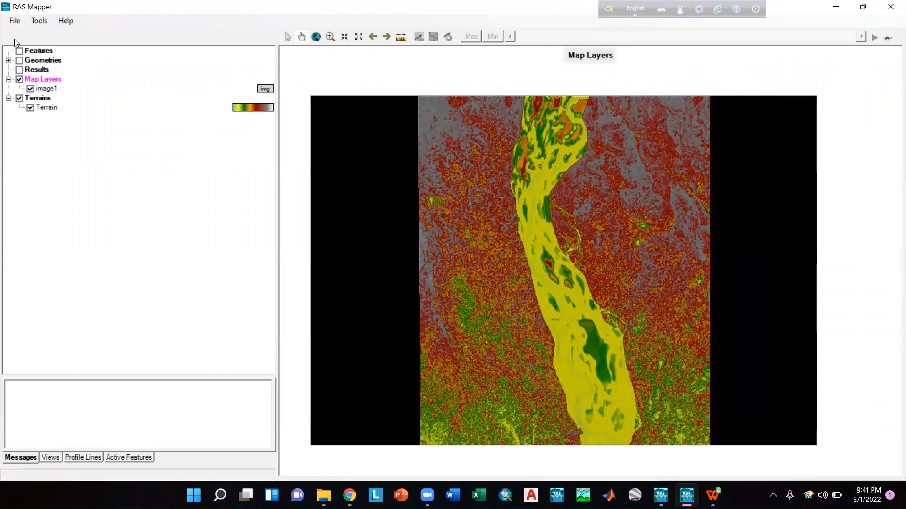
left_click(8, 61)
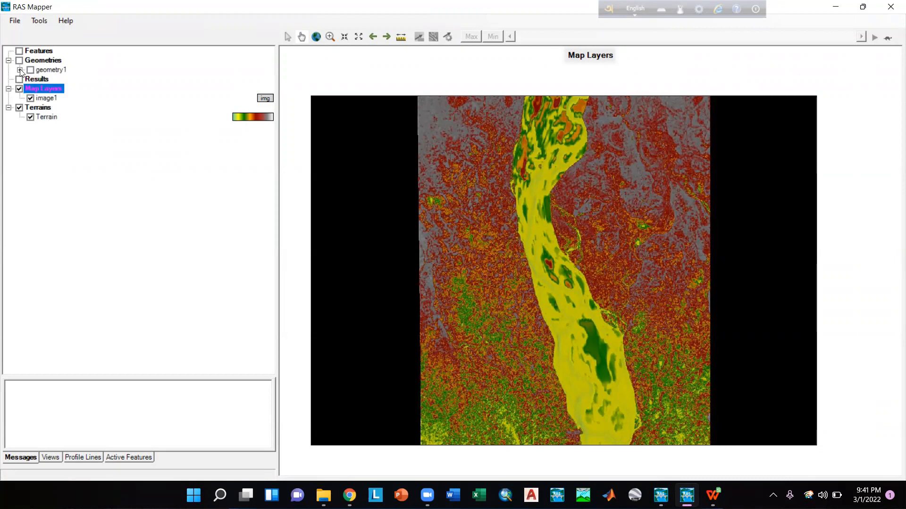
left_click(19, 70)
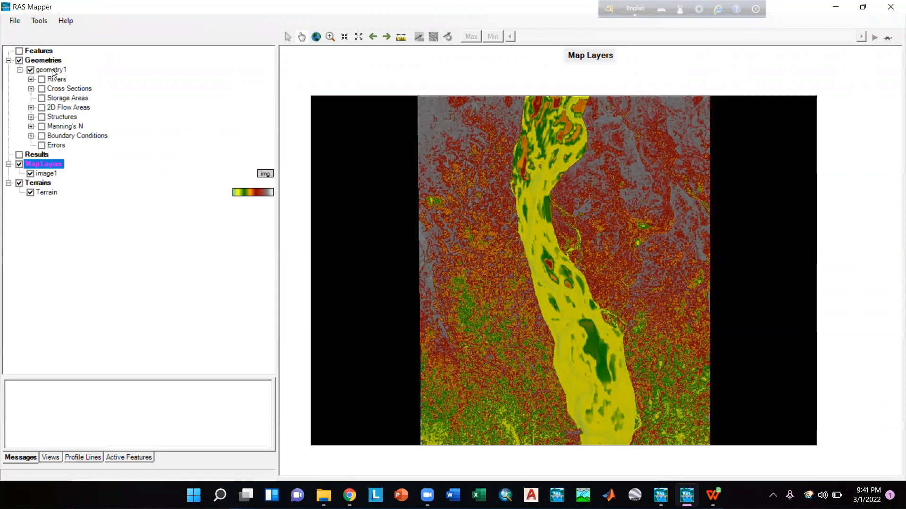
left_click(42, 107)
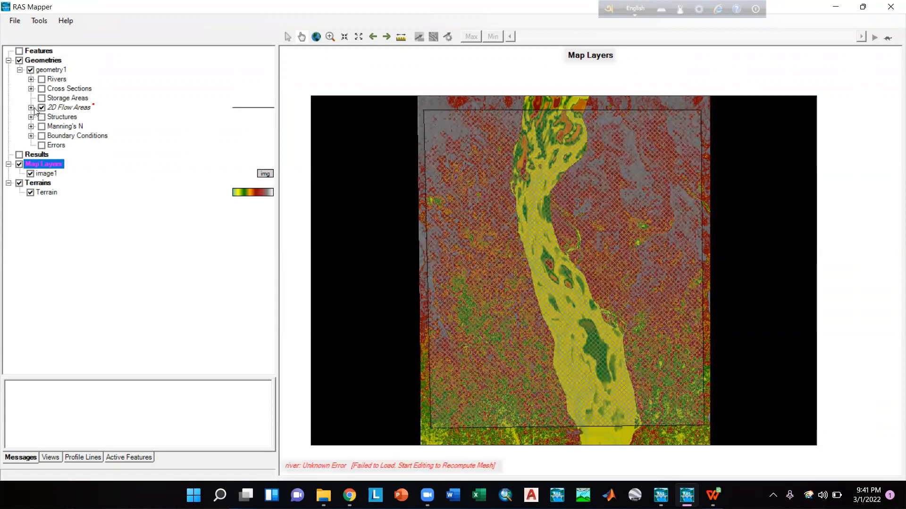
left_click(31, 108)
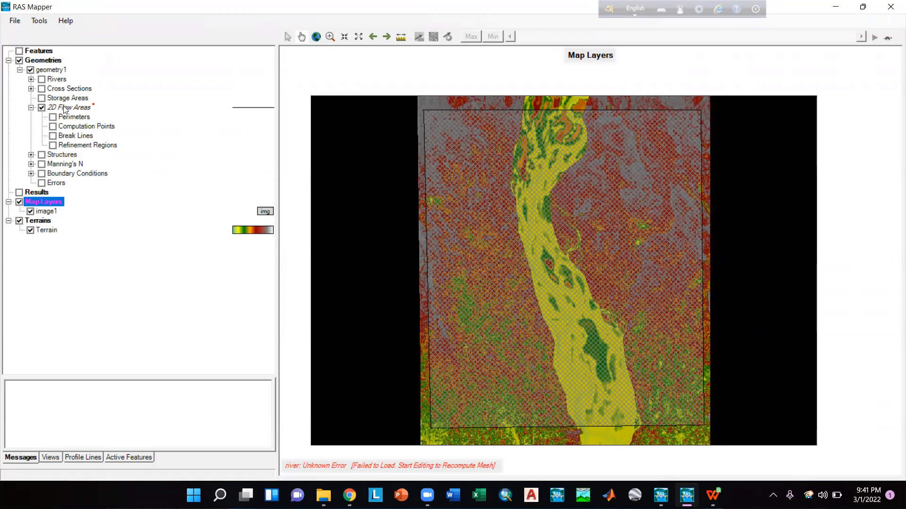
Step: Start editing the 2D Flow Areas geometry and force a mesh recomputation for river in the 2D Flow Area Editor
right_click(64, 109)
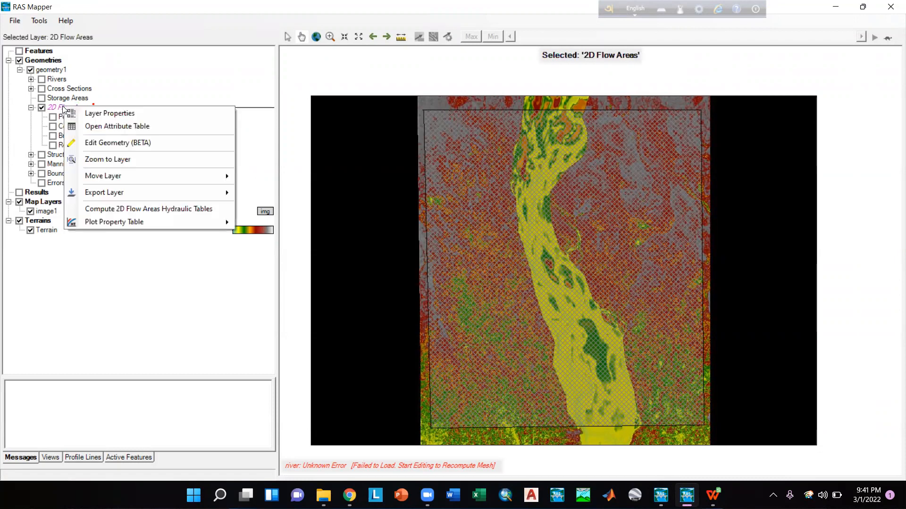
left_click(136, 144)
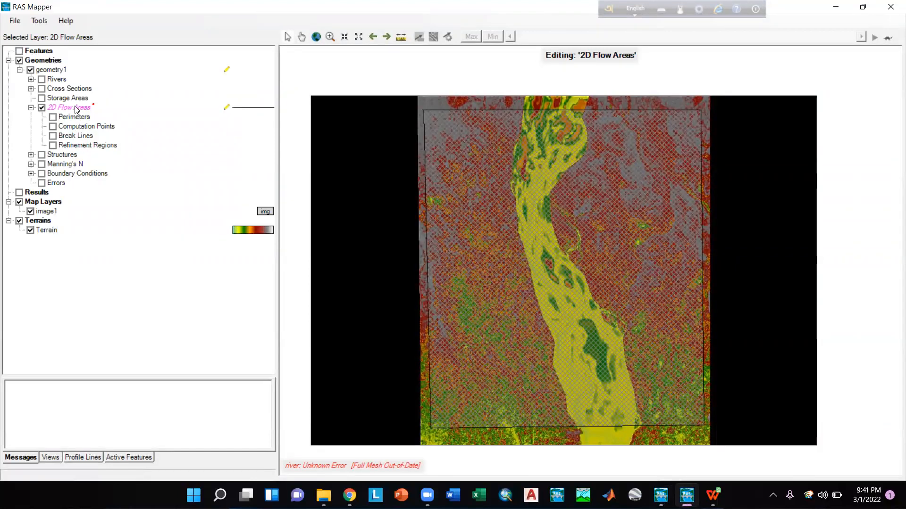
right_click(65, 111)
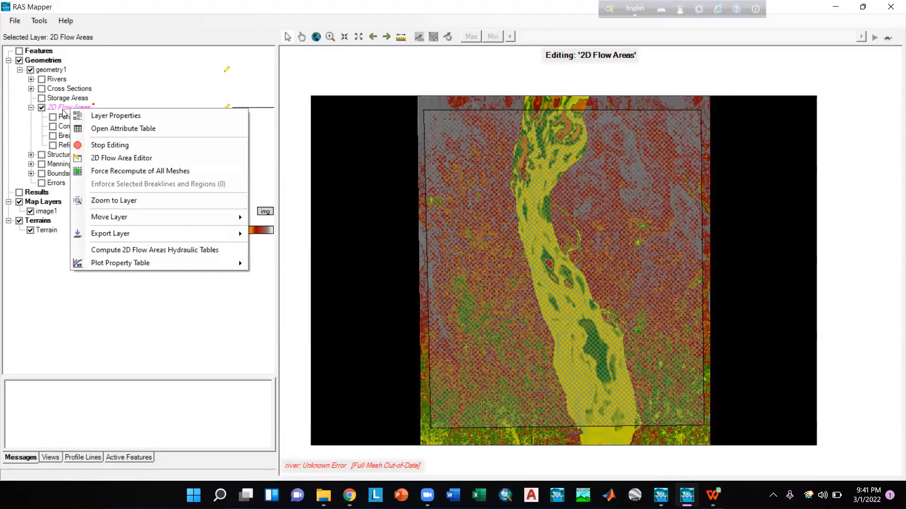
left_click(136, 157)
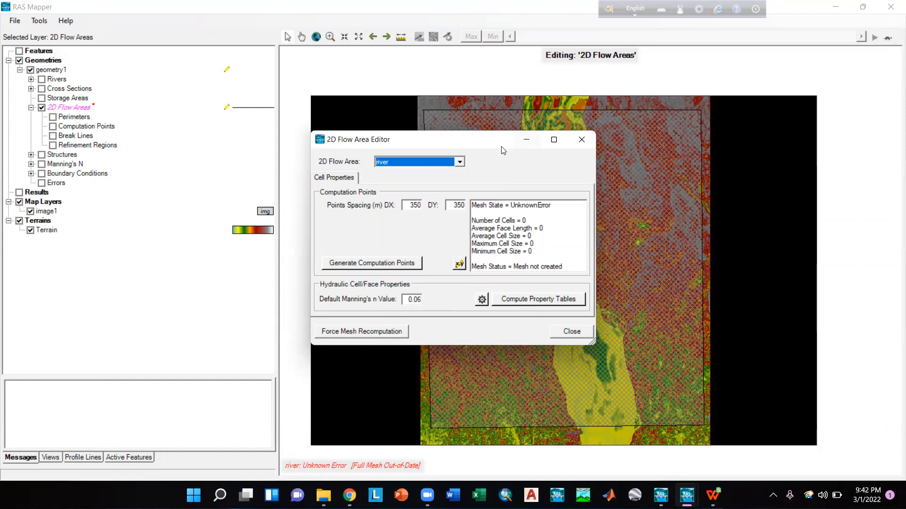
left_click(360, 333)
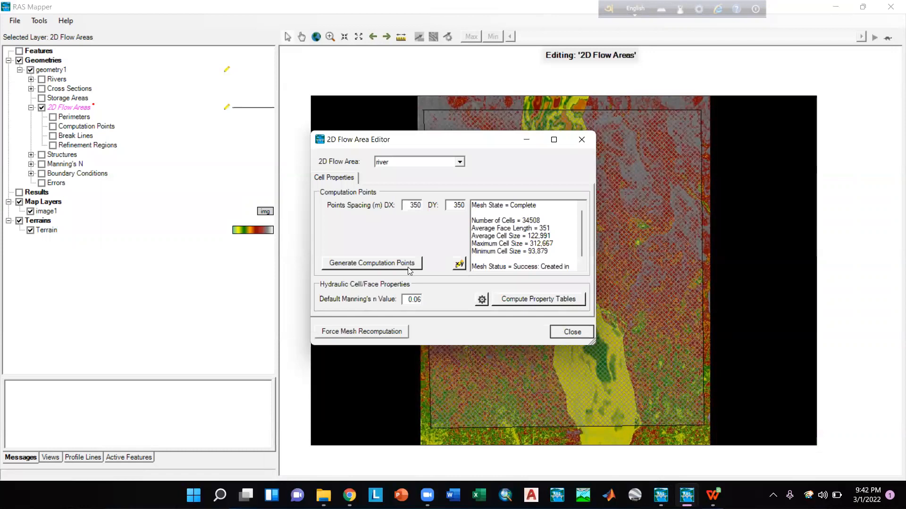
left_click(560, 333)
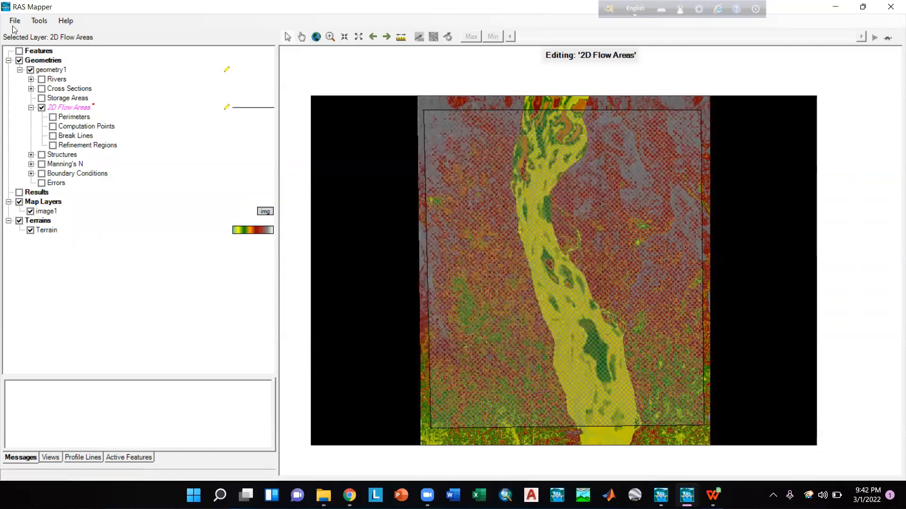
Step: Stop editing the 2D Flow Areas layer and save the edits to geometry1
right_click(73, 109)
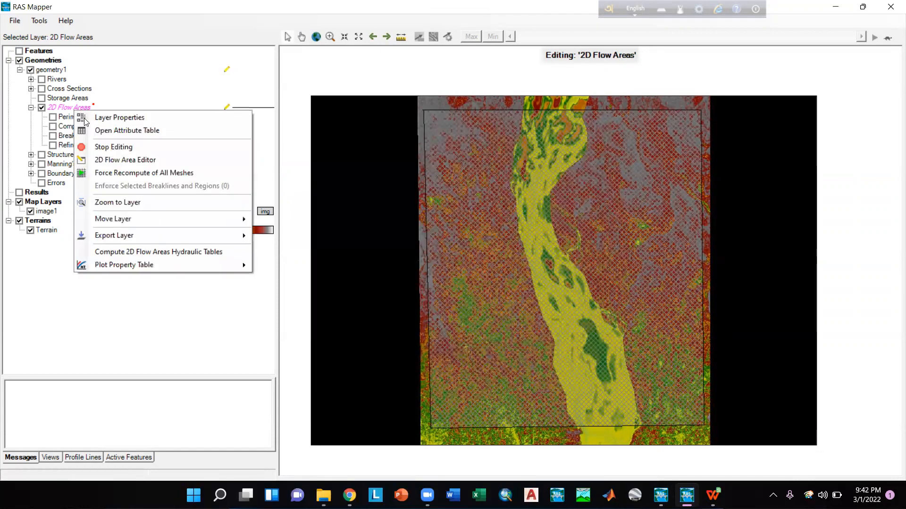
left_click(126, 151)
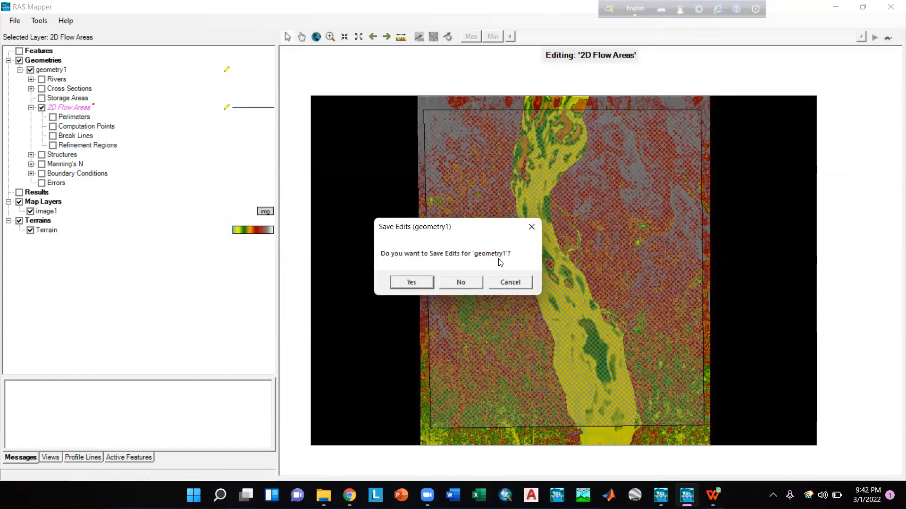
left_click(420, 281)
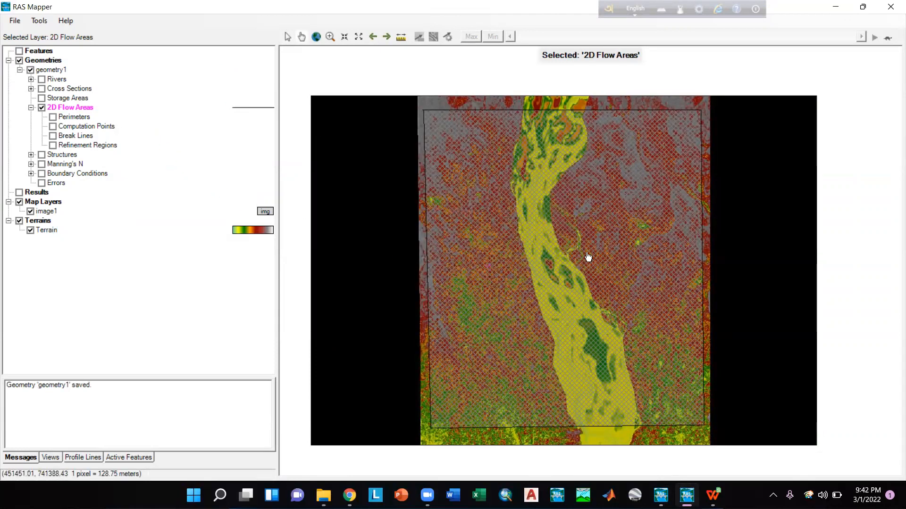
left_click(15, 21)
left_click(27, 45)
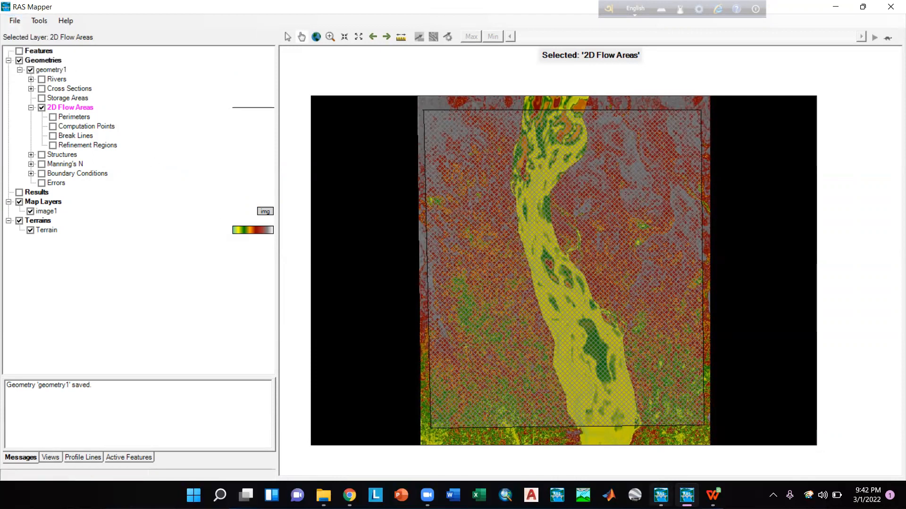
Step: Return to the HEC-RAS Unsteady Flow Analysis, try to compute plan01, and close the report window
mouse_move(661, 495)
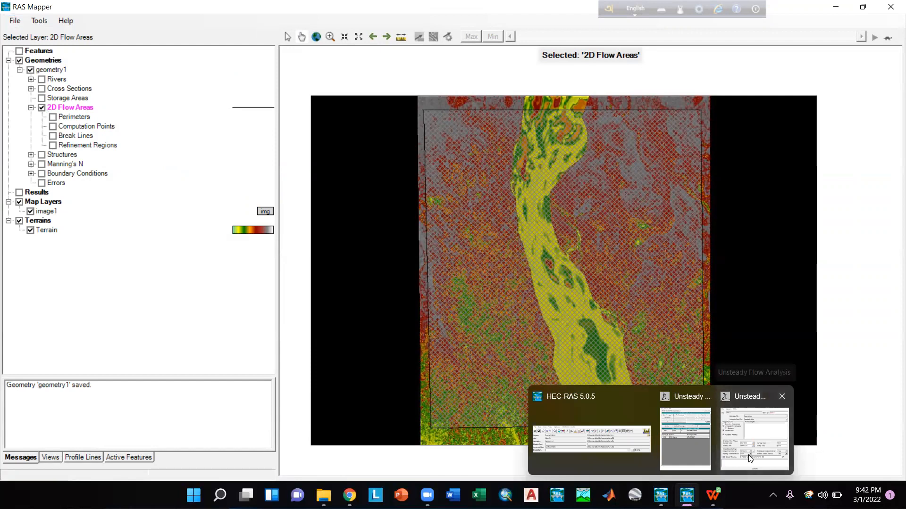
left_click(751, 459)
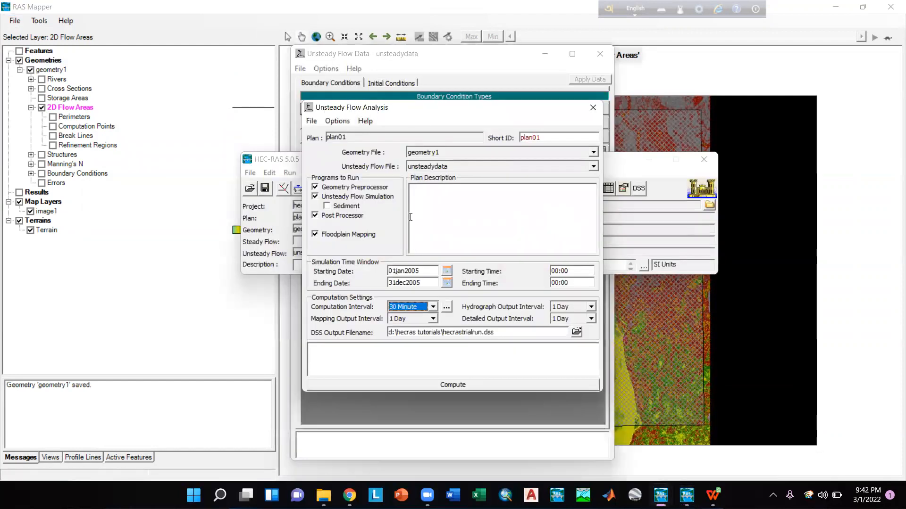
left_click(462, 386)
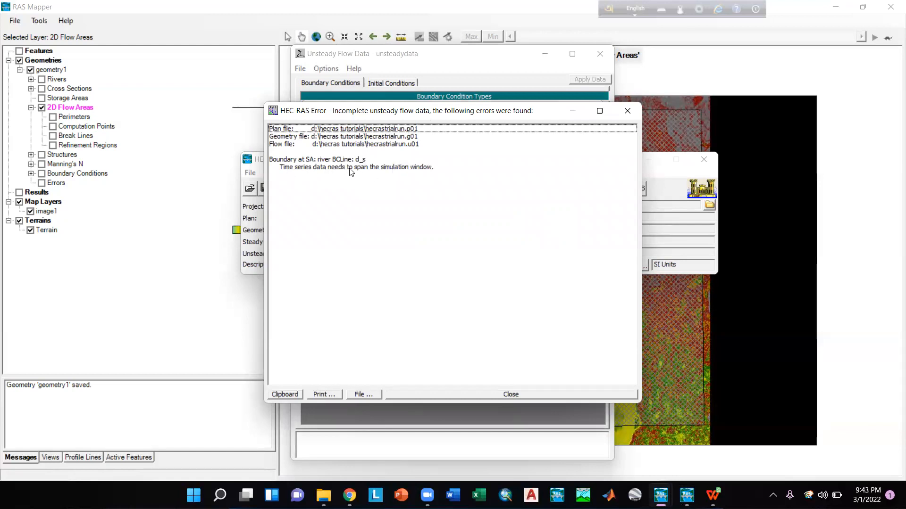
left_click(628, 111)
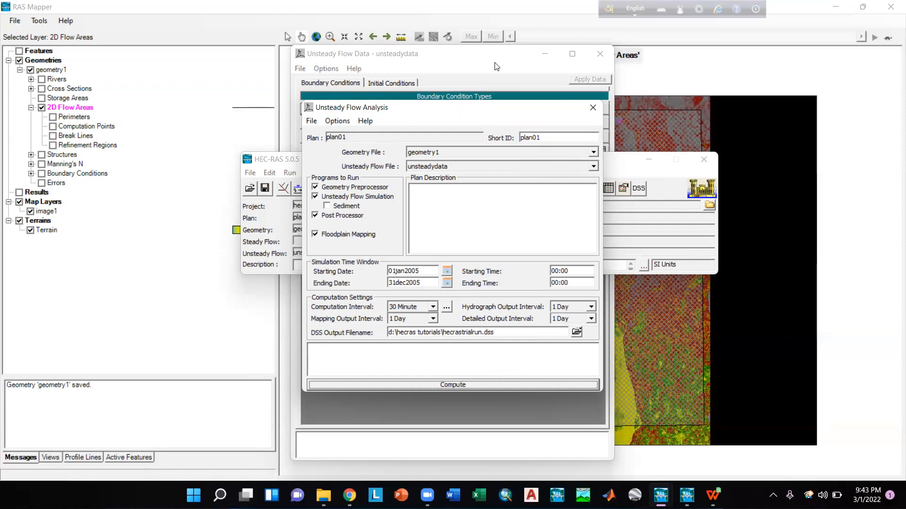
Step: Open the stage hydrograph of the river's d_s boundary line in the Unsteady Flow Data editor
left_click_drag(496, 66, 501, 109)
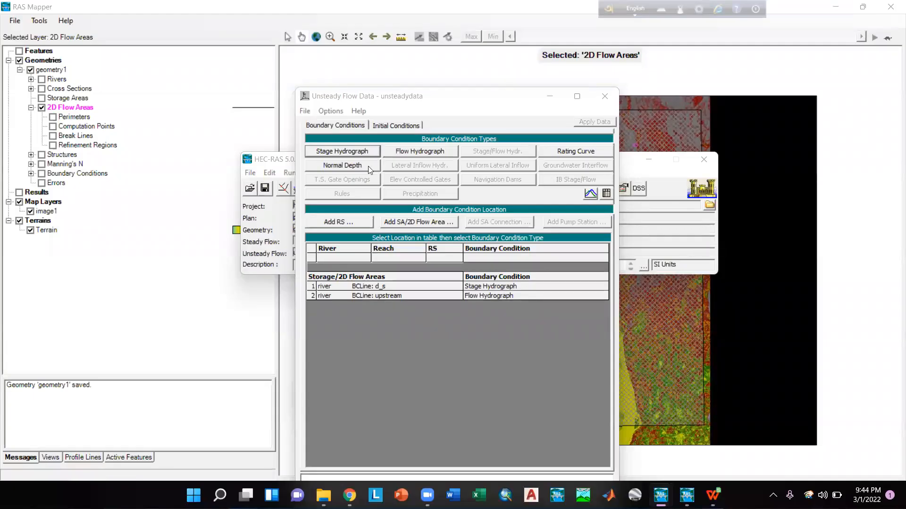
left_click(337, 99)
left_click_drag(337, 99, 297, 44)
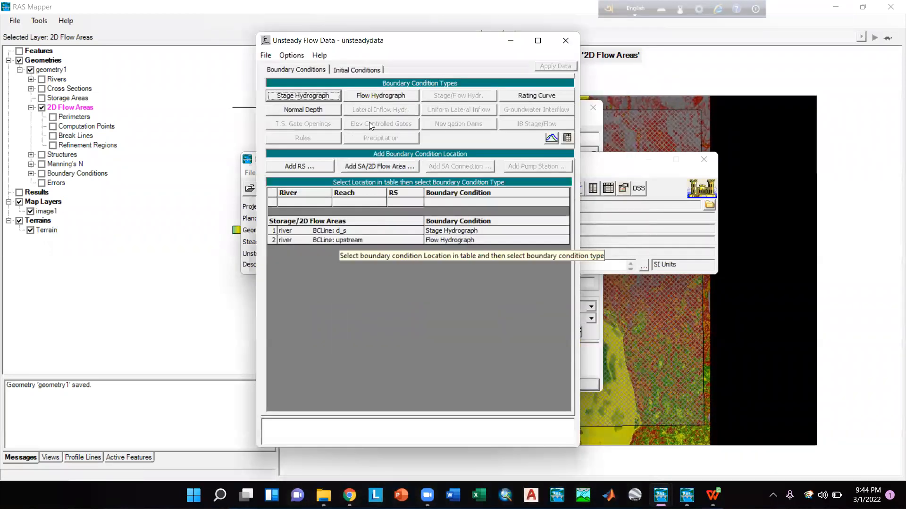
left_click(453, 233)
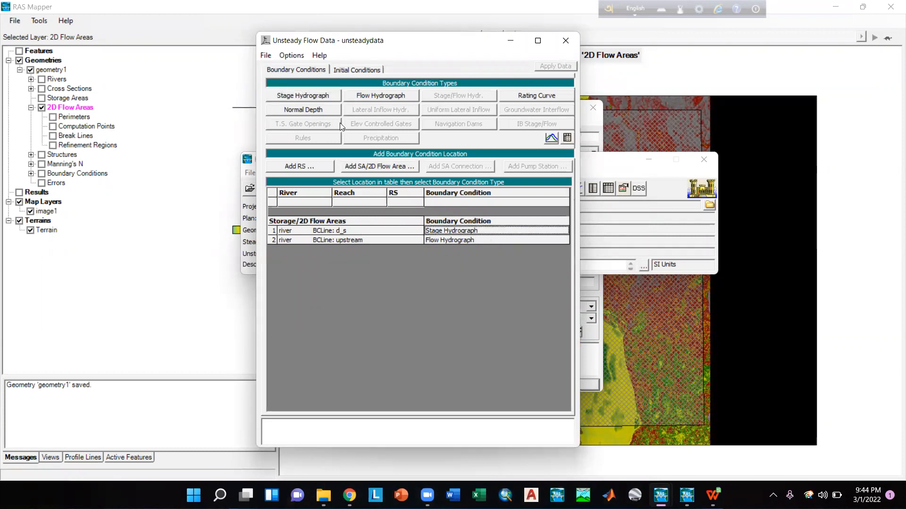
left_click(311, 95)
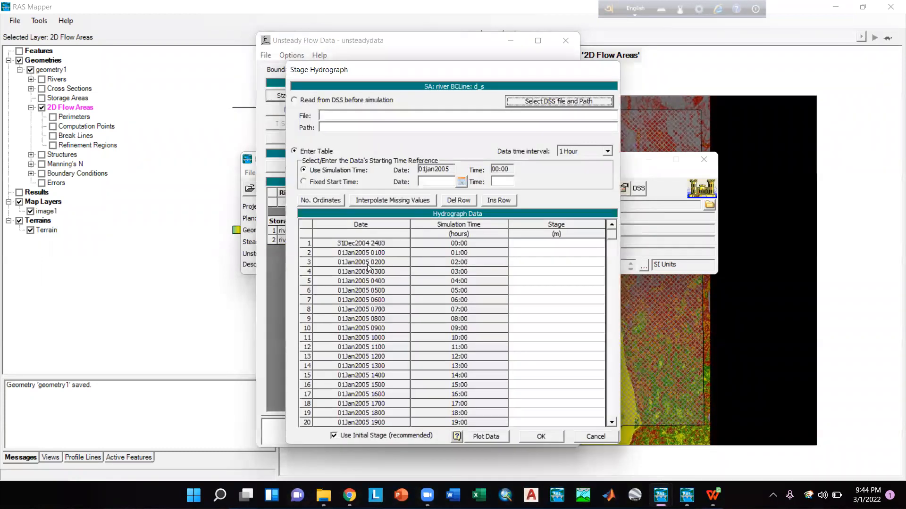
Step: Set the d_s stage hydrograph to a fixed start time of 01jan2005 at 00:00 with a data time interval of 1 Day
mouse_move(612, 236)
left_mouse_down()
mouse_move(613, 257)
mouse_move(613, 232)
left_mouse_up()
left_click(305, 181)
left_click(432, 180)
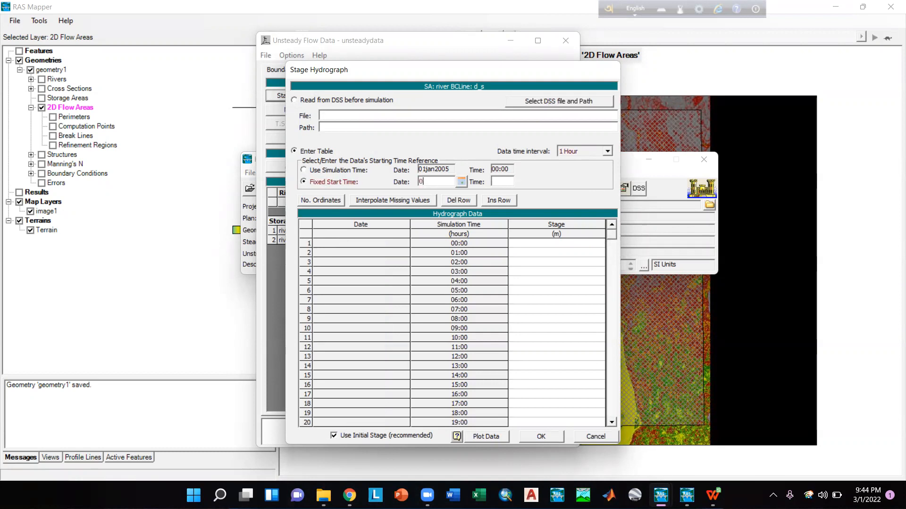
type("01jan2005")
left_click(509, 184)
type("00:00")
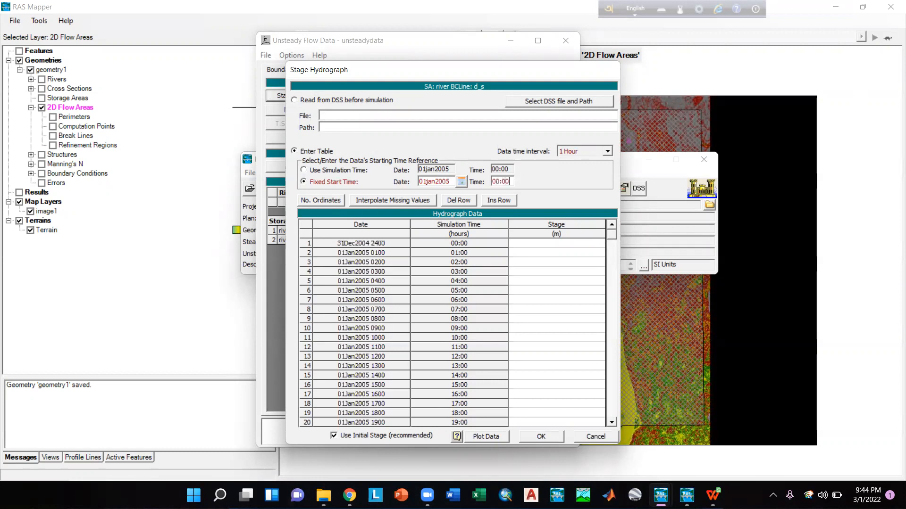
left_click(576, 148)
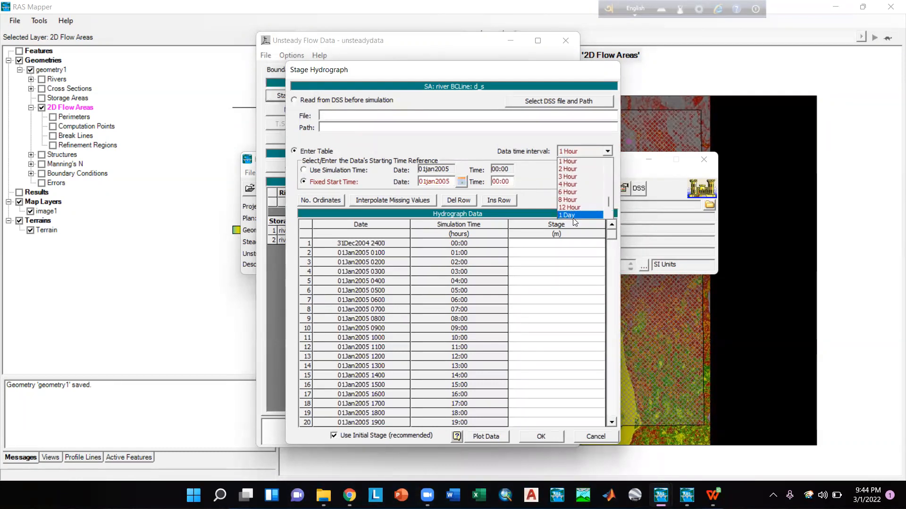
scroll(582, 207, "down", 1)
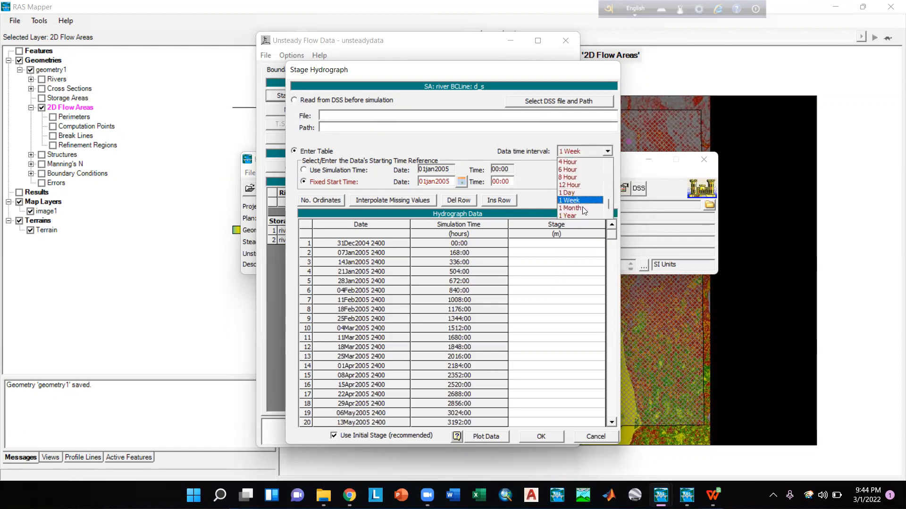
left_click(577, 192)
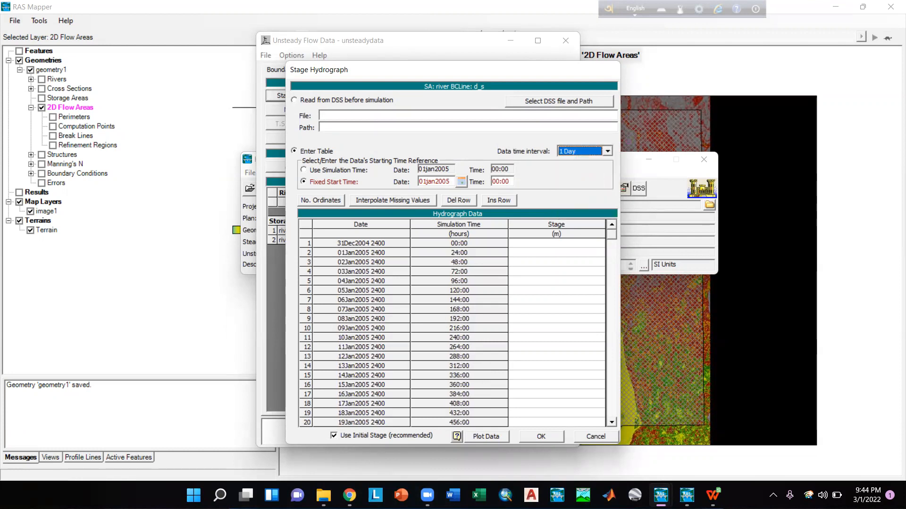
Step: Check the copied column C stage values in data.xlsx, return to HEC-RAS, and paste them into the whole Stage column of the hydrograph
left_click(712, 495)
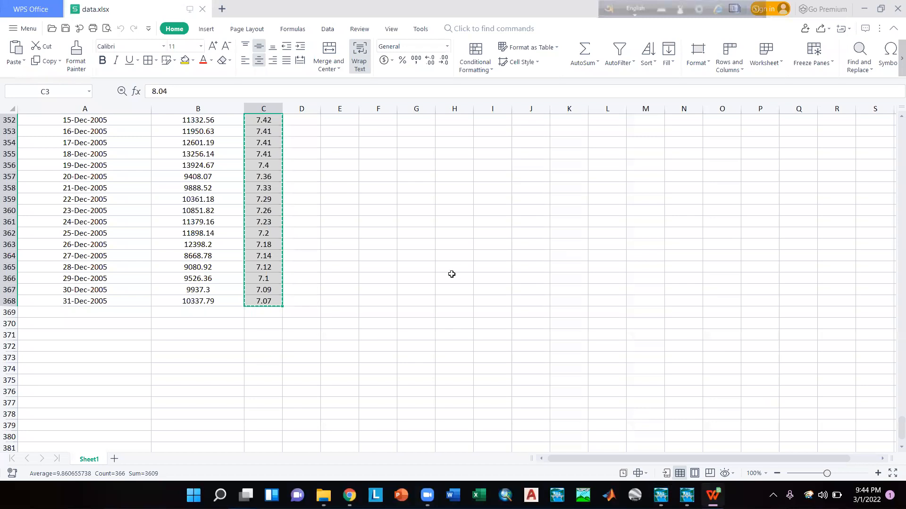
mouse_move(660, 495)
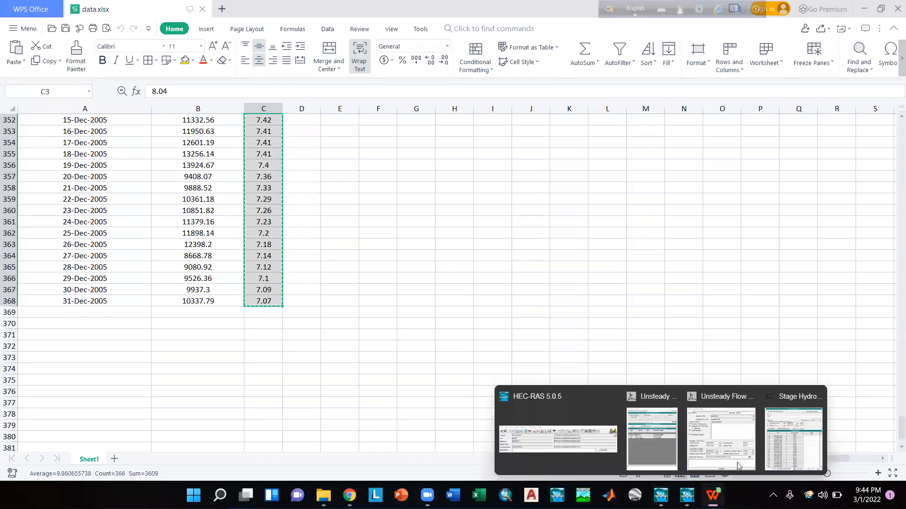
left_click(739, 466)
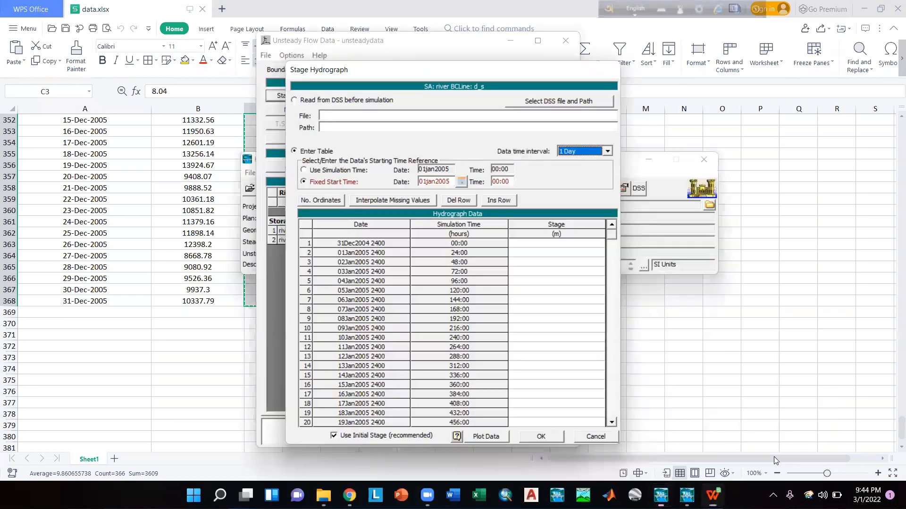
left_click(548, 250)
left_click(557, 231)
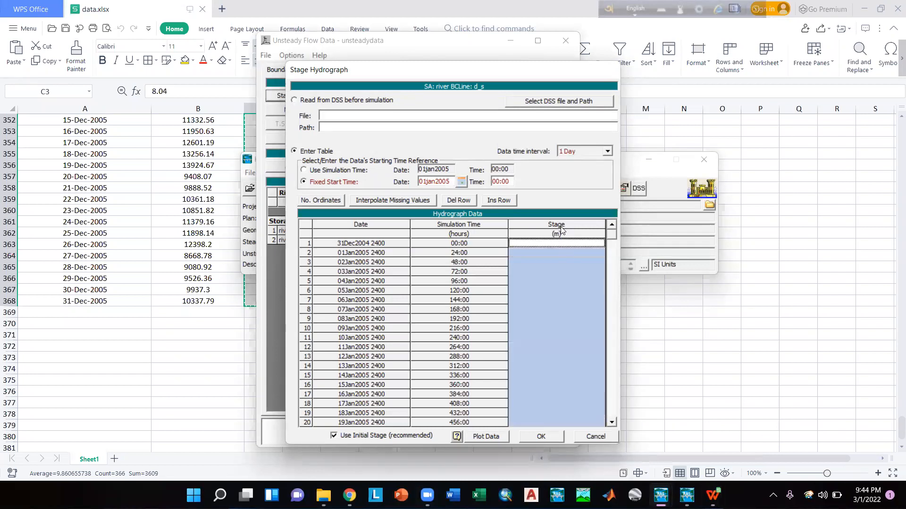
key("ctrl+v")
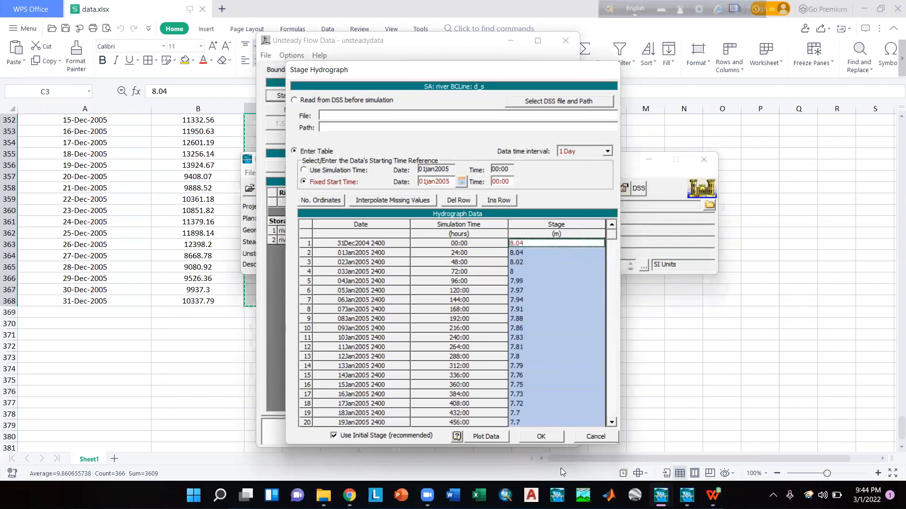
Step: Check the pasted stage values through the table, keep Fixed Start Time as the time reference, and accept the d_s stage hydrograph
left_click_drag(611, 238, 613, 306)
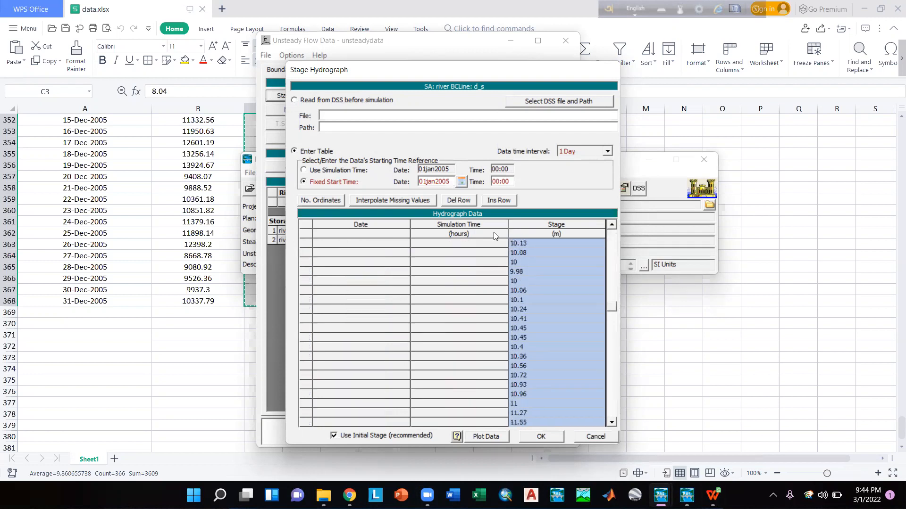
left_click(304, 170)
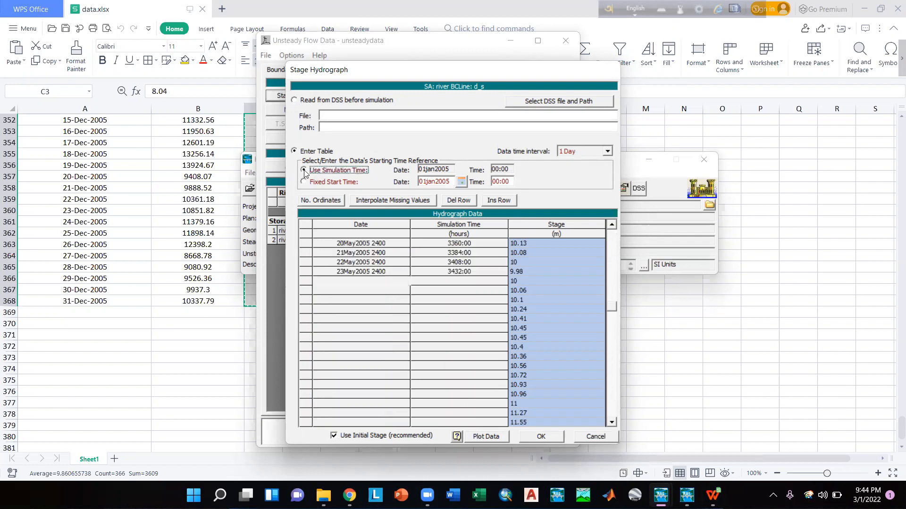
left_click(303, 182)
left_click_drag(614, 307, 616, 420)
left_click(525, 436)
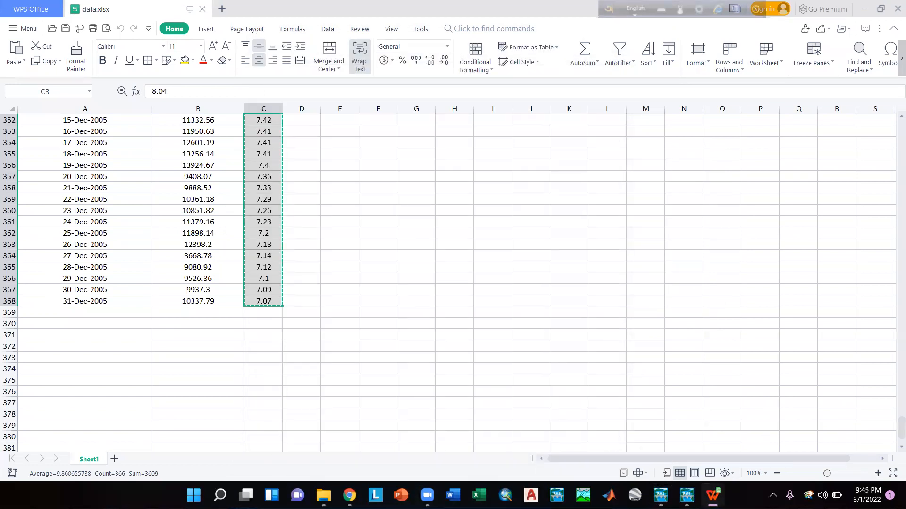
Step: Return to the Unsteady Flow Data editor and save the unsteady flow data
mouse_move(660, 495)
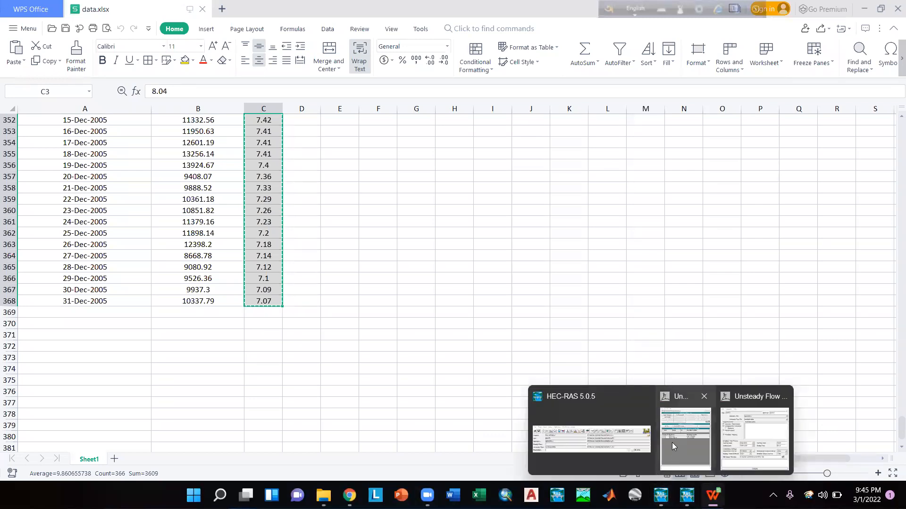
left_click(671, 444)
left_click(266, 57)
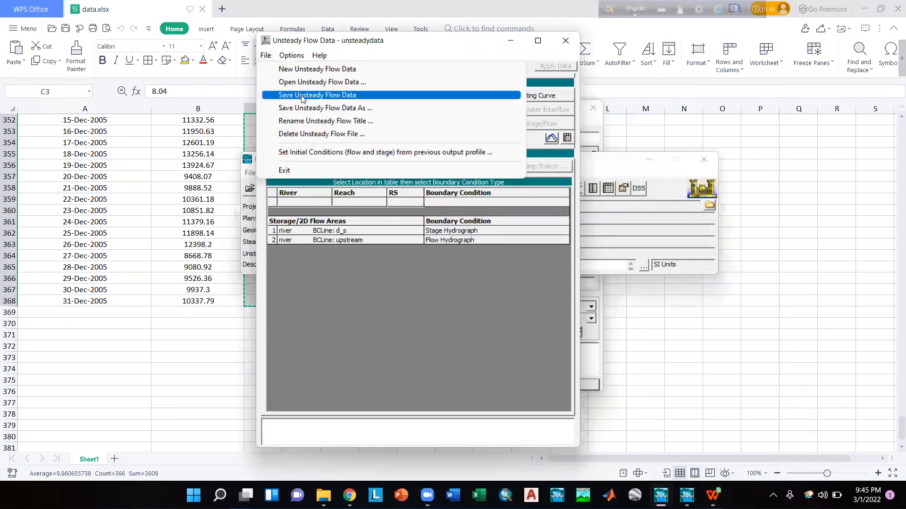
left_click(307, 97)
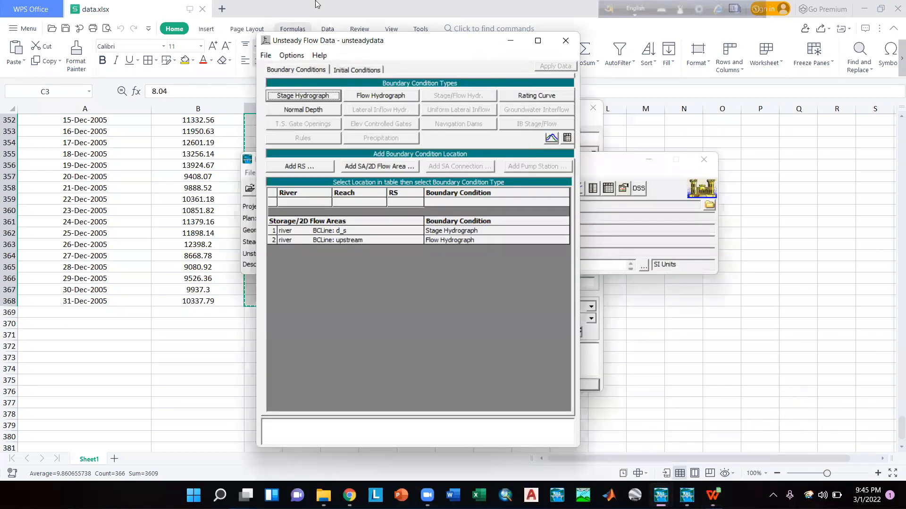
Step: Return to the Unsteady Flow Analysis from the main HEC-RAS window and start computing plan01, continuing past the warning
left_click(251, 163)
left_click(396, 157)
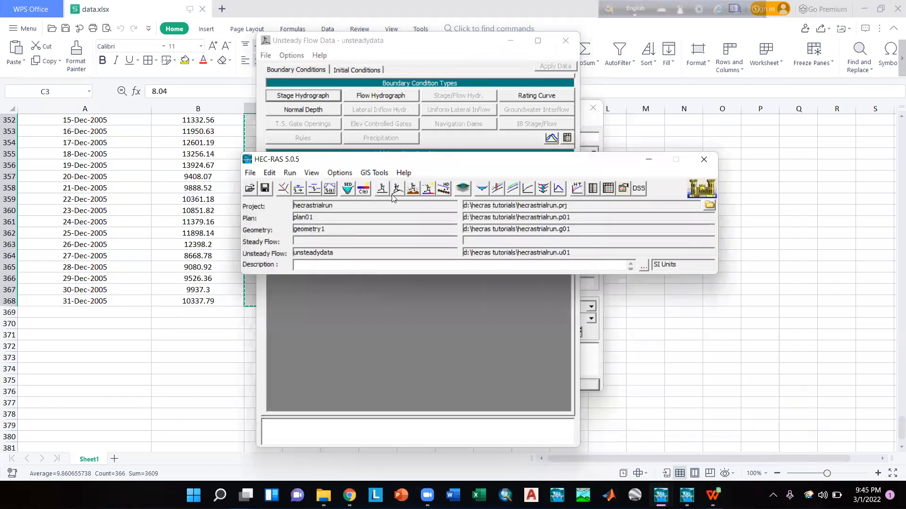
left_click(403, 189)
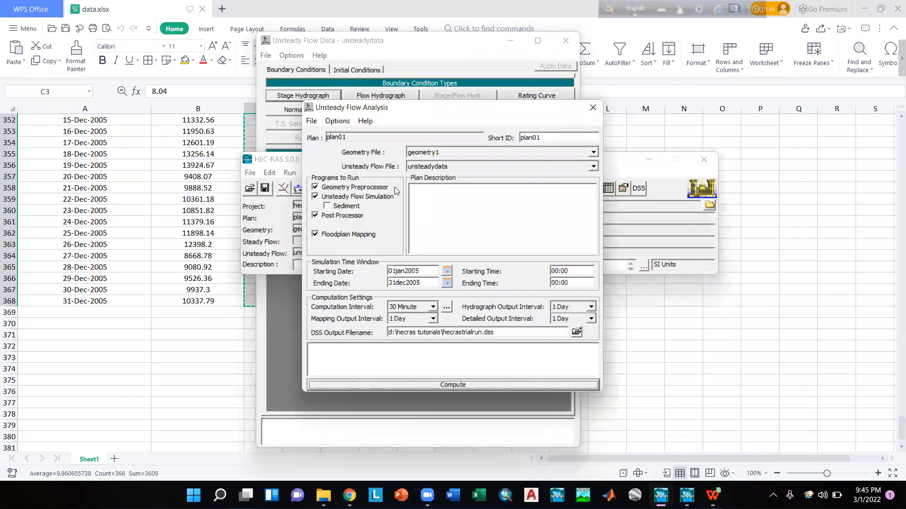
left_click(462, 385)
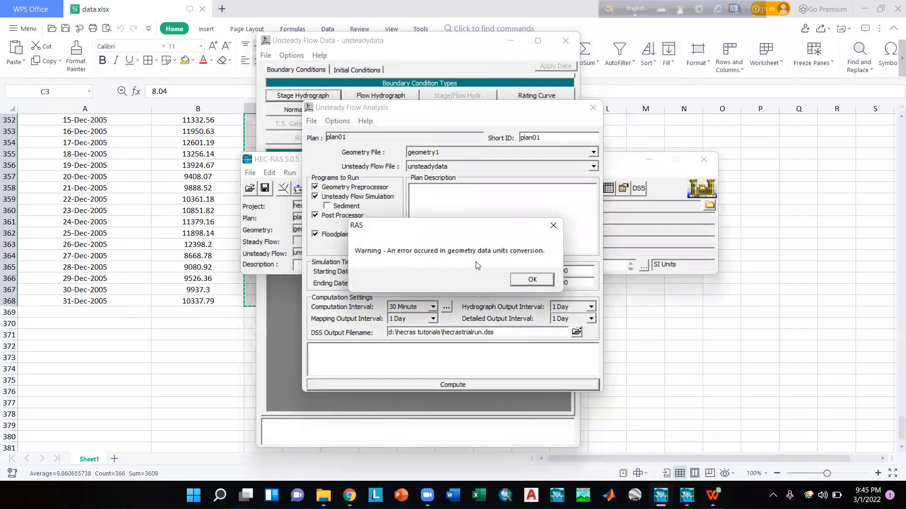
left_click(535, 278)
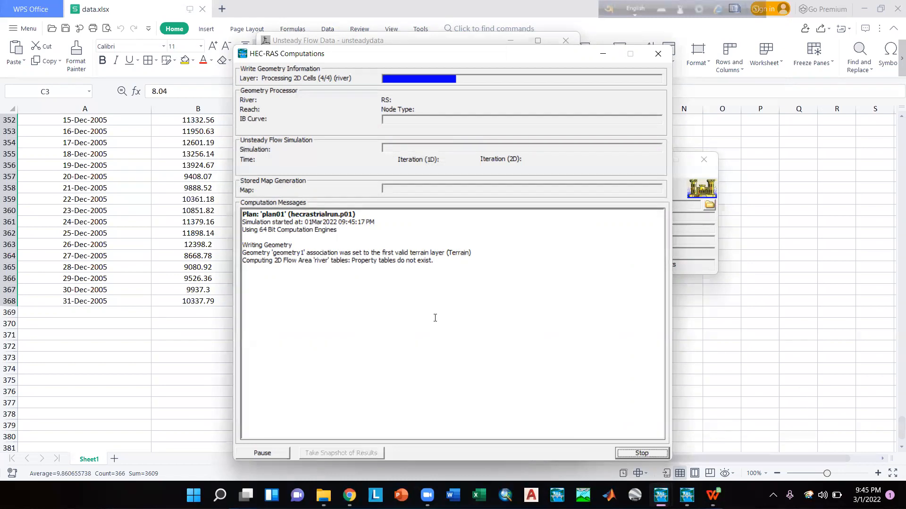
Step: Review the available computation intervals for plan01 in the Unsteady Flow Analysis, keep 30 Minute, and close the analysis window
left_click(297, 2)
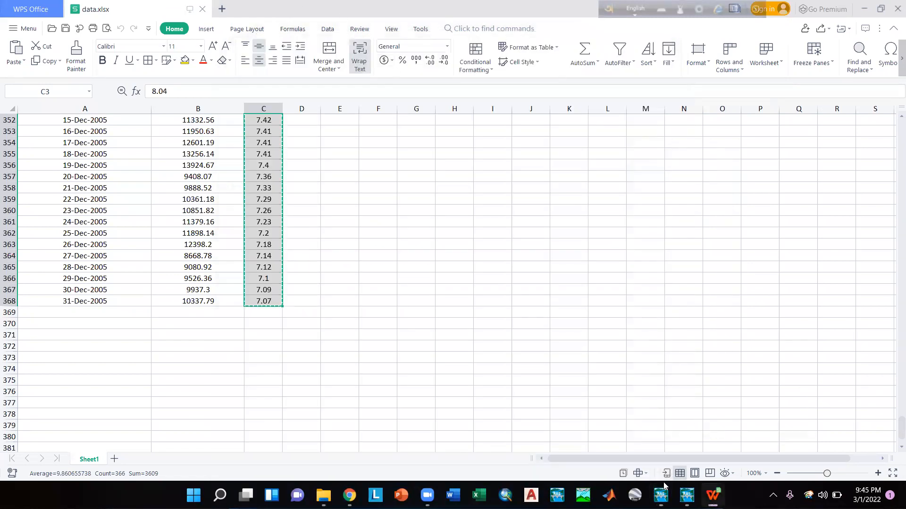
mouse_move(661, 493)
left_click(709, 429)
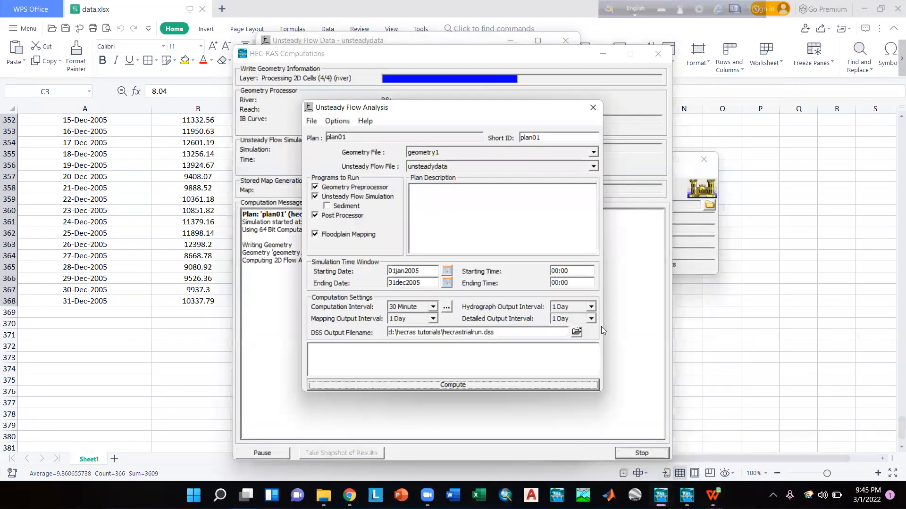
left_click(431, 307)
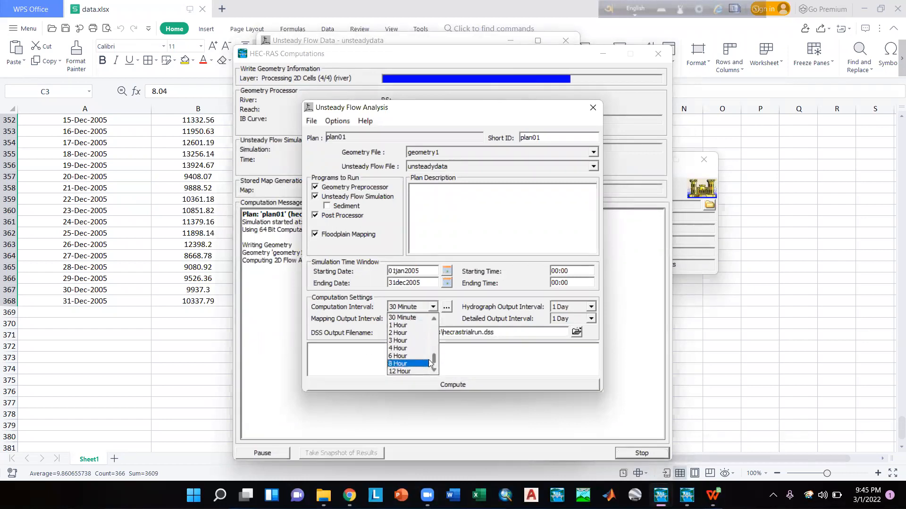
left_click_drag(434, 360, 435, 347)
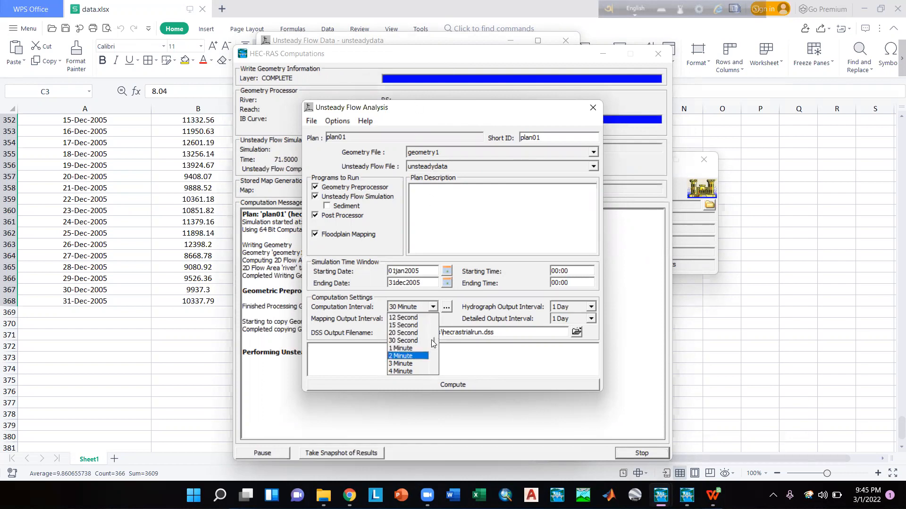
key("Escape")
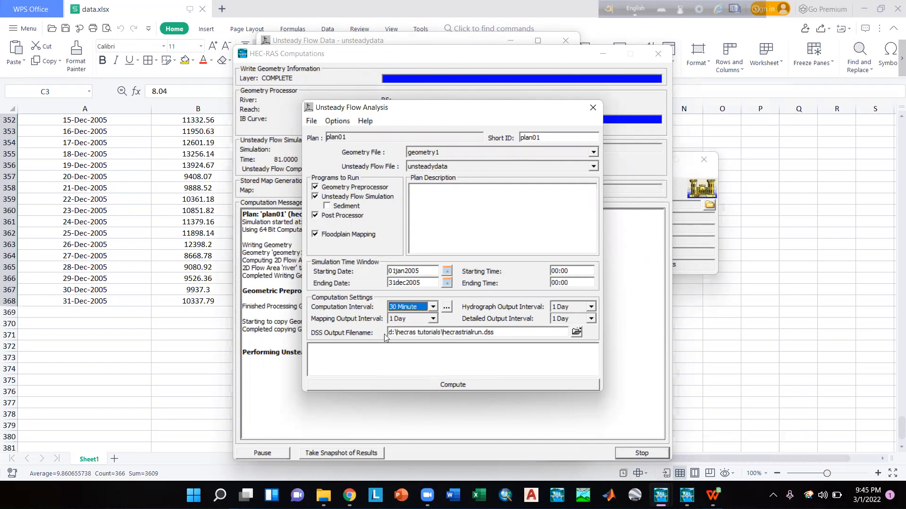
left_click(587, 111)
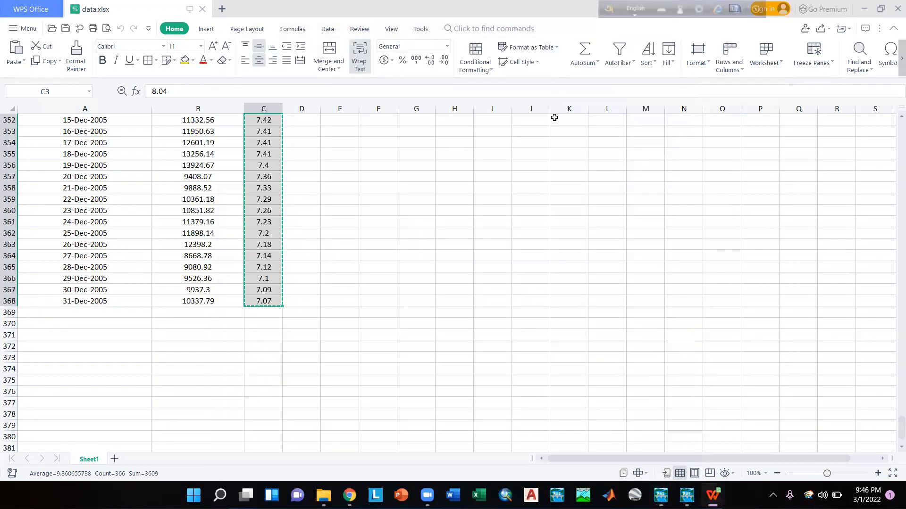
Step: Bring the HEC-RAS computations window forward, highlight the Complete Process time in the computations summary, and minimise the window
mouse_move(661, 495)
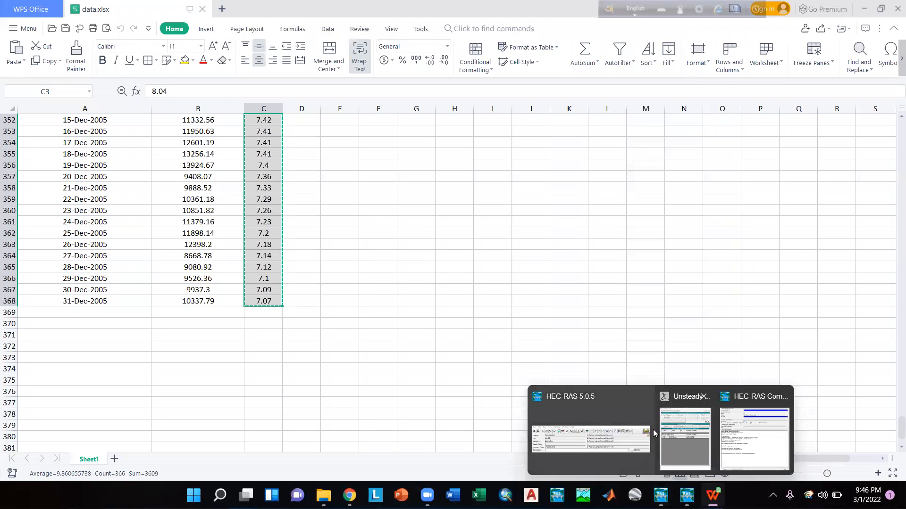
left_click(627, 438)
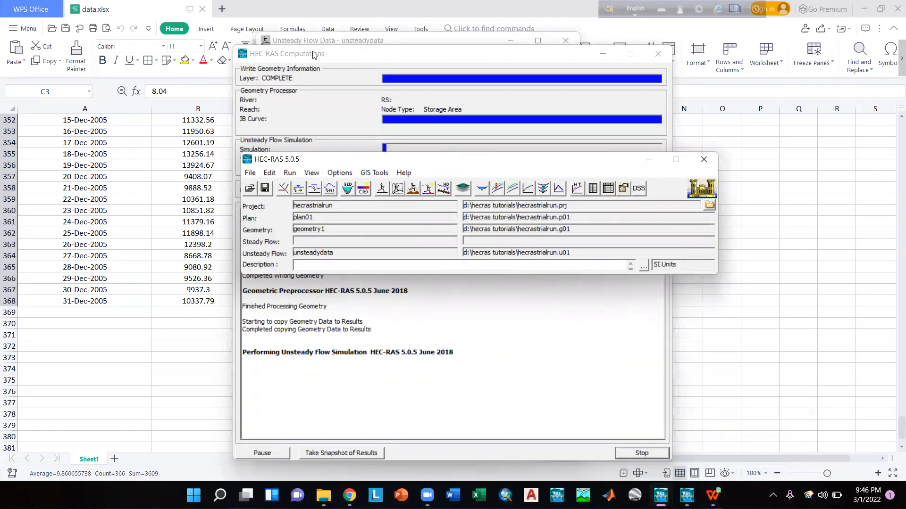
left_click(296, 66)
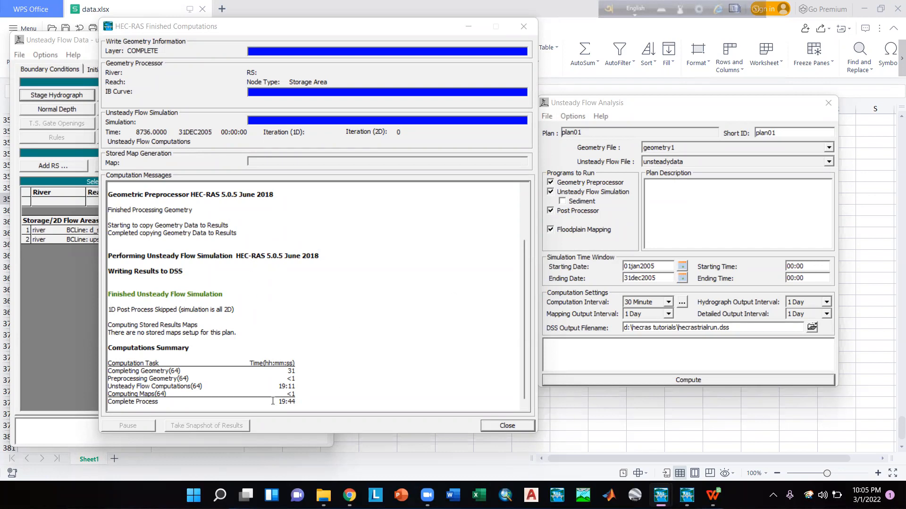
left_click_drag(279, 404, 299, 403)
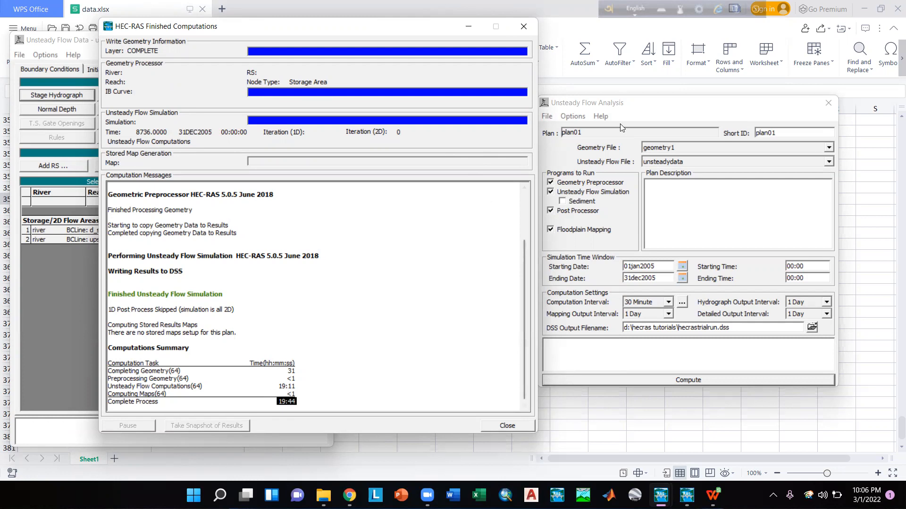
left_click(471, 32)
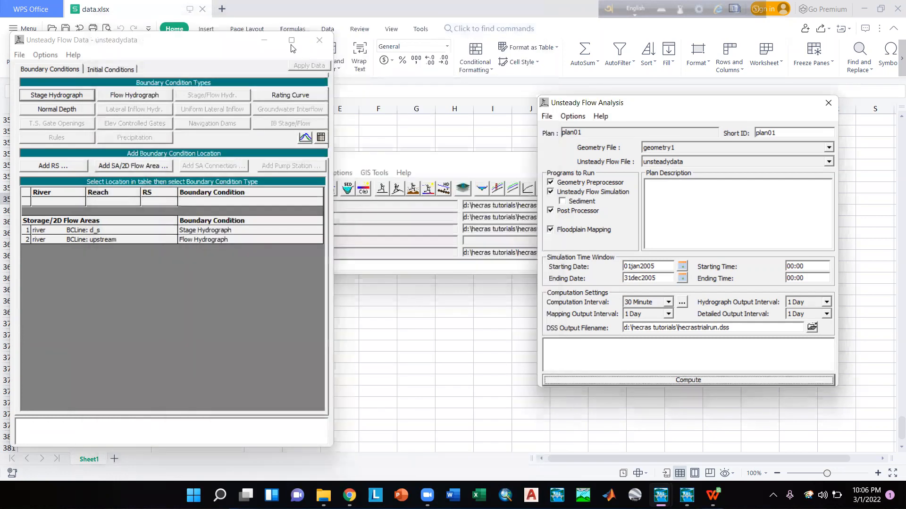
Step: Minimise the Unsteady Flow Data editor, bring the main HEC-RAS window forward and open RAS Mapper
left_click(271, 37)
left_click(457, 158)
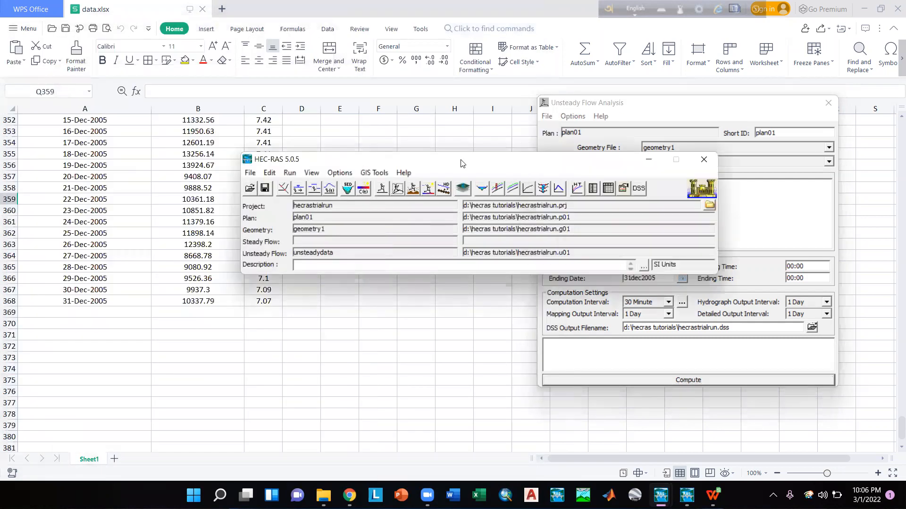
left_click(463, 194)
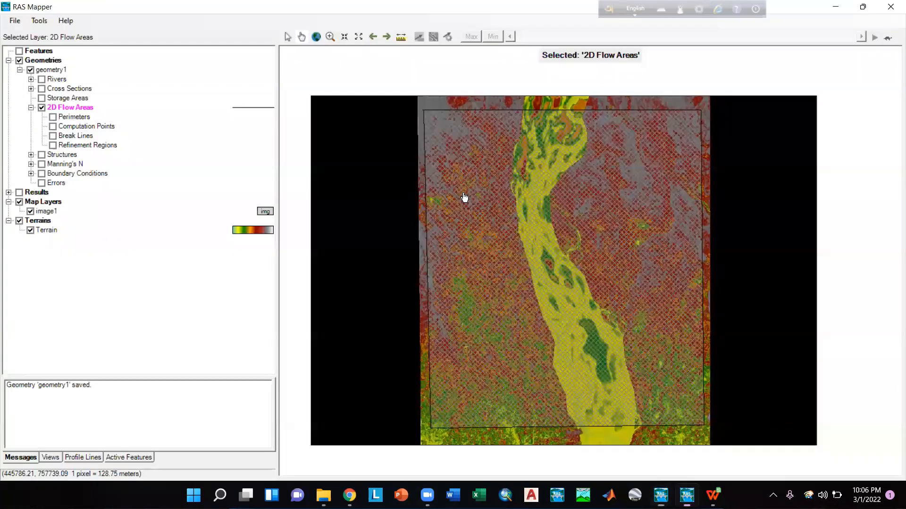
Step: Turn on the plan01 results in RAS Mapper, then display its Depth layer over the terrain and make it the selected layer
left_click(8, 193)
left_click(20, 193)
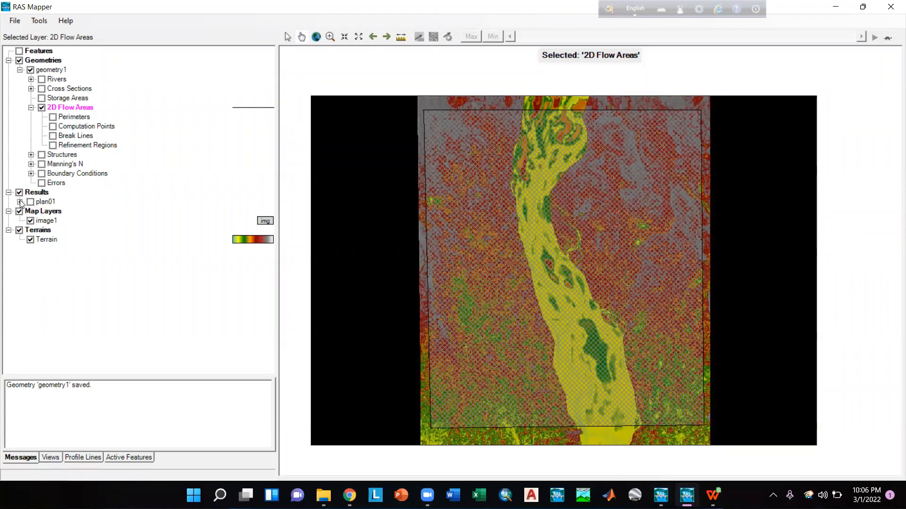
left_click(20, 202)
left_click(31, 202)
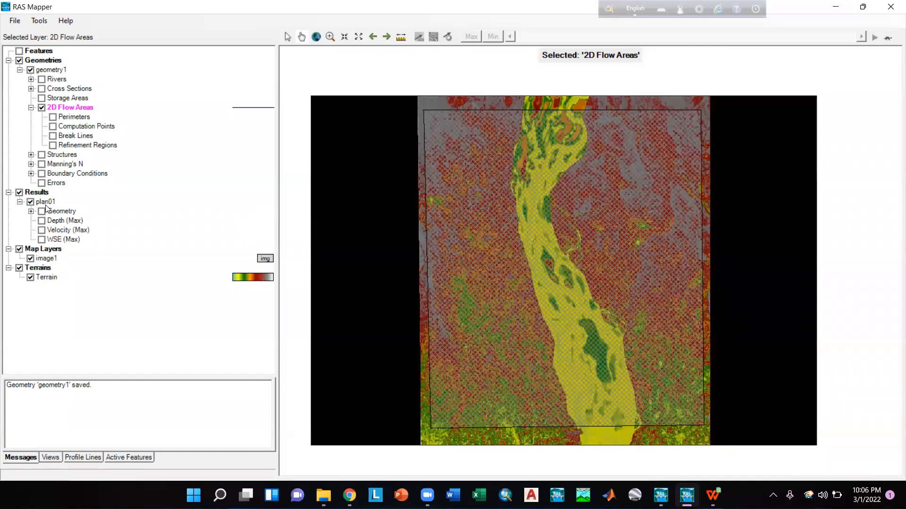
left_click(42, 221)
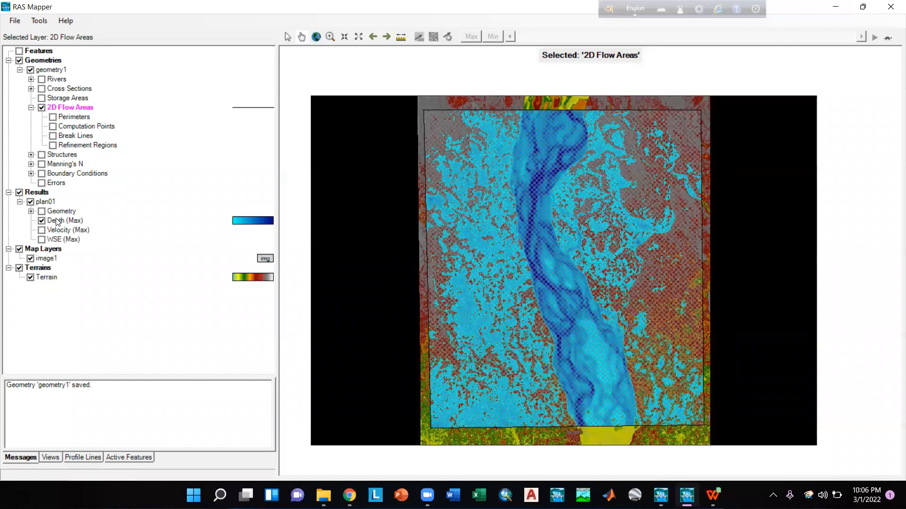
left_click(58, 221)
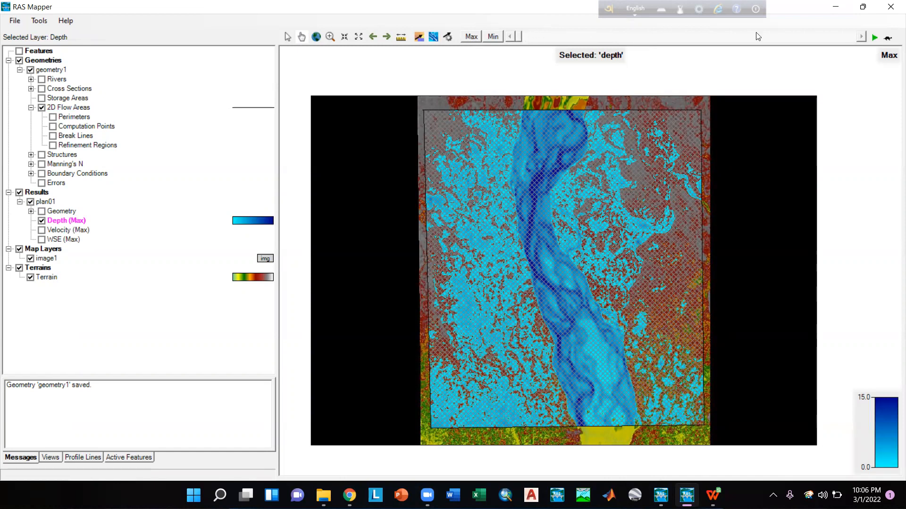
Step: Animate the plan01 Depth layer from 01JAN2005 through the simulation period, then stop at the maximum depth profile
mouse_move(514, 39)
left_mouse_down()
mouse_move(537, 36)
mouse_move(507, 35)
left_mouse_up()
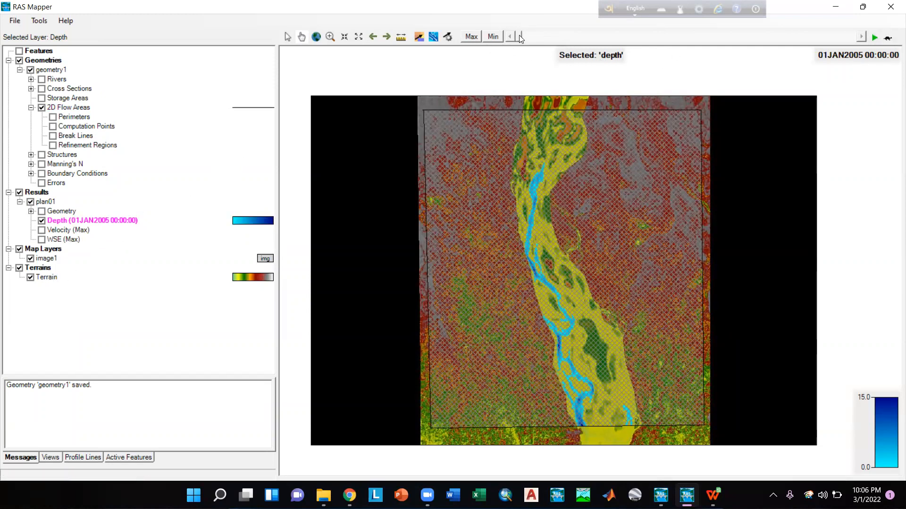
left_click(875, 37)
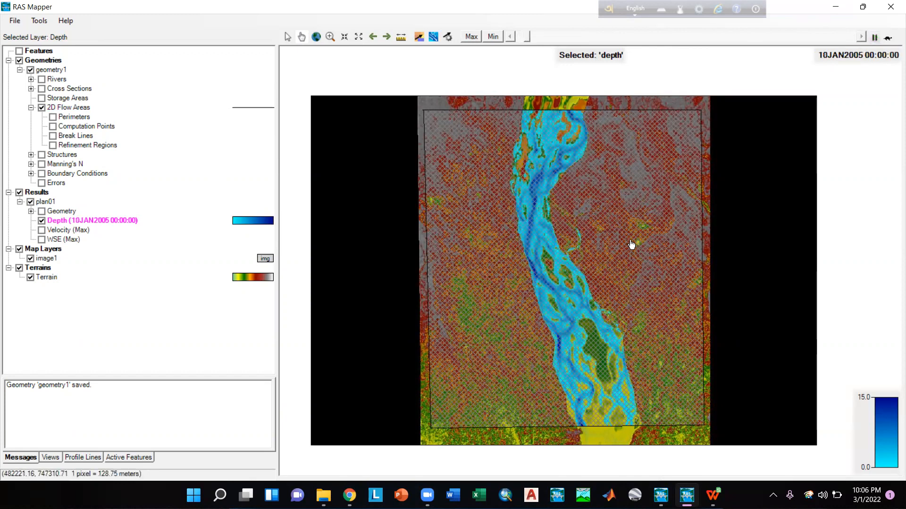
mouse_move(535, 240)
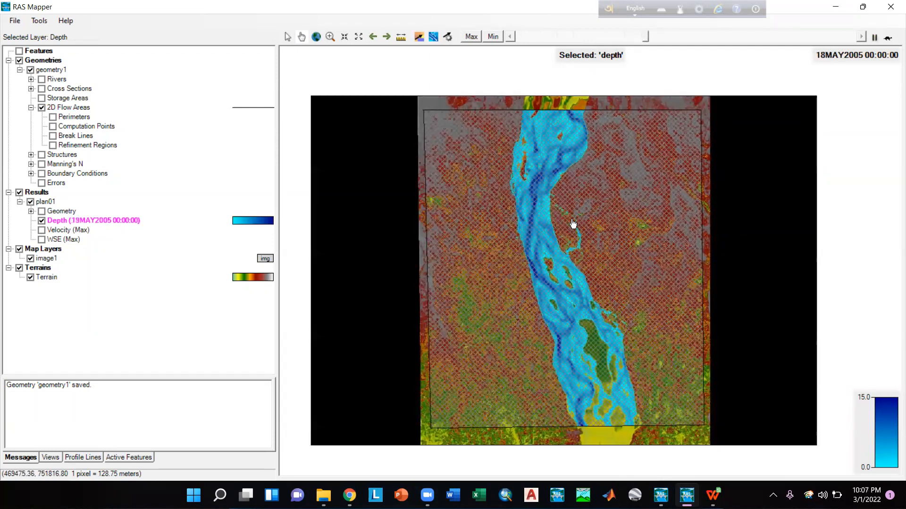
scroll(566, 221, "up", 1)
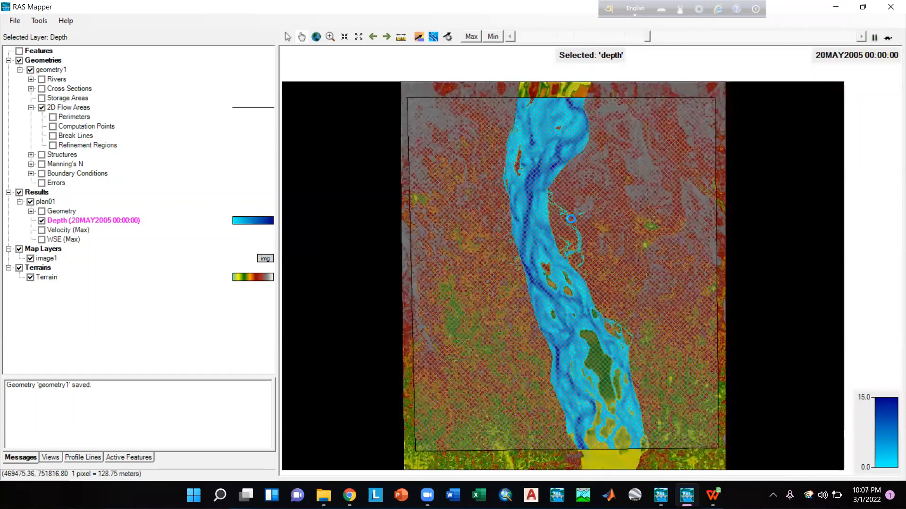
scroll(571, 221, "up", 1)
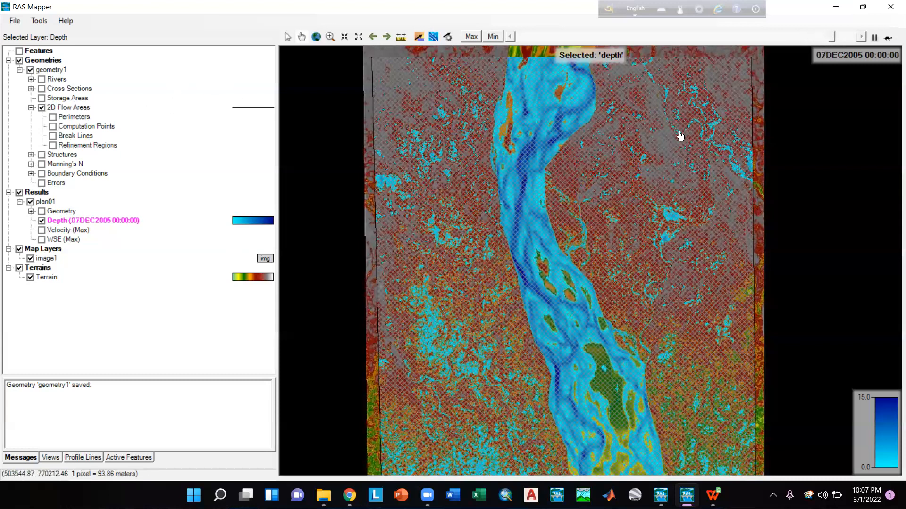
left_click(472, 37)
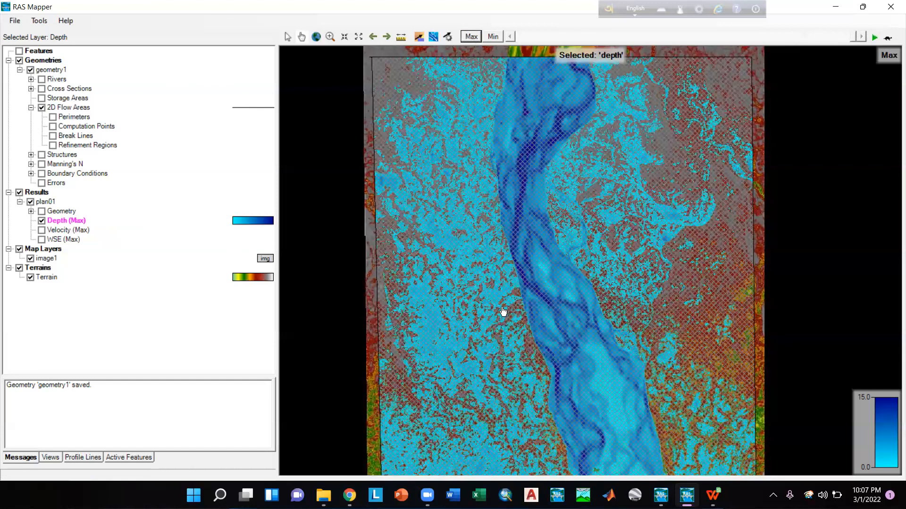
scroll(501, 308, "down", 1)
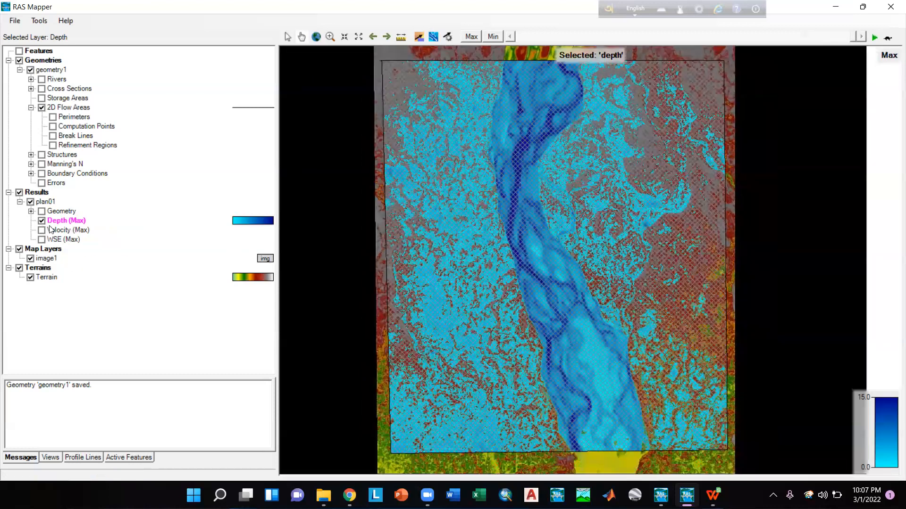
Step: Hide the plan01 Depth layer and briefly preview the Velocity and WSE result layers, leaving both switched off
left_click(42, 222)
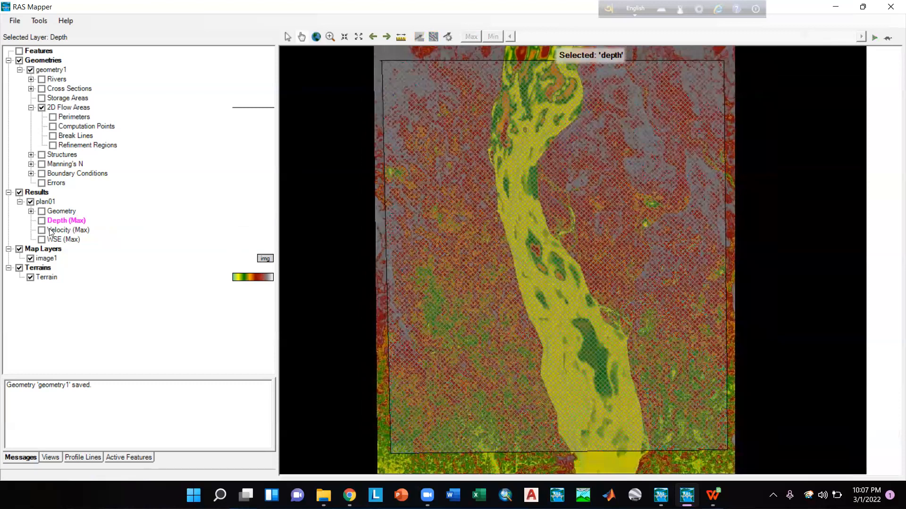
left_click(42, 230)
left_click(42, 240)
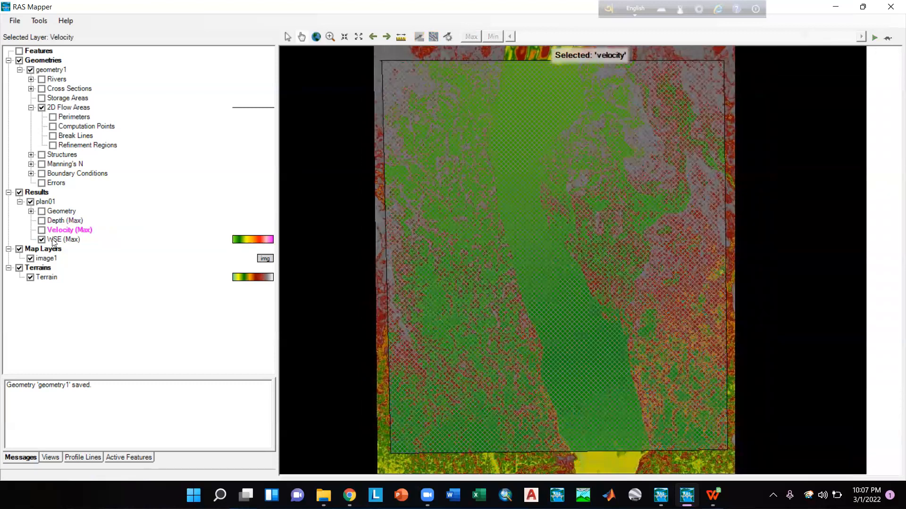
left_click(42, 240)
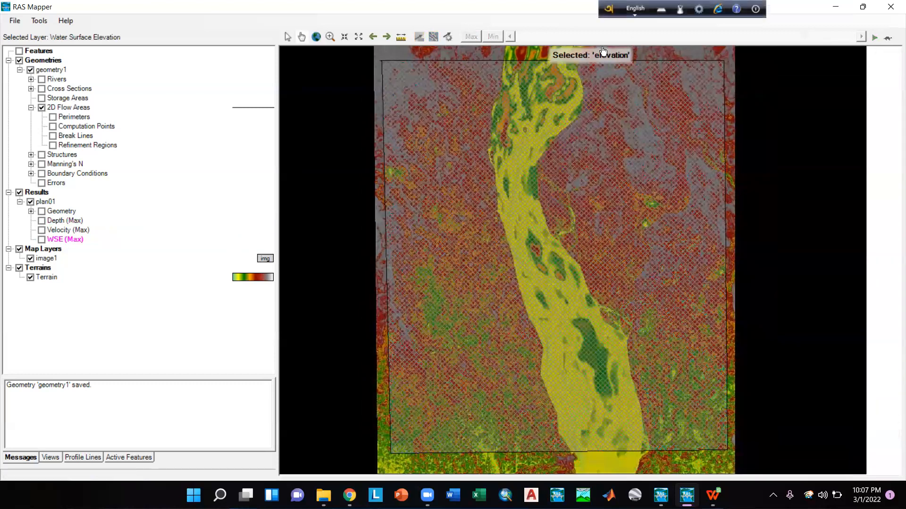
Step: Display the plan01 Depth layer again and switch it to the minimum profile
left_click(42, 221)
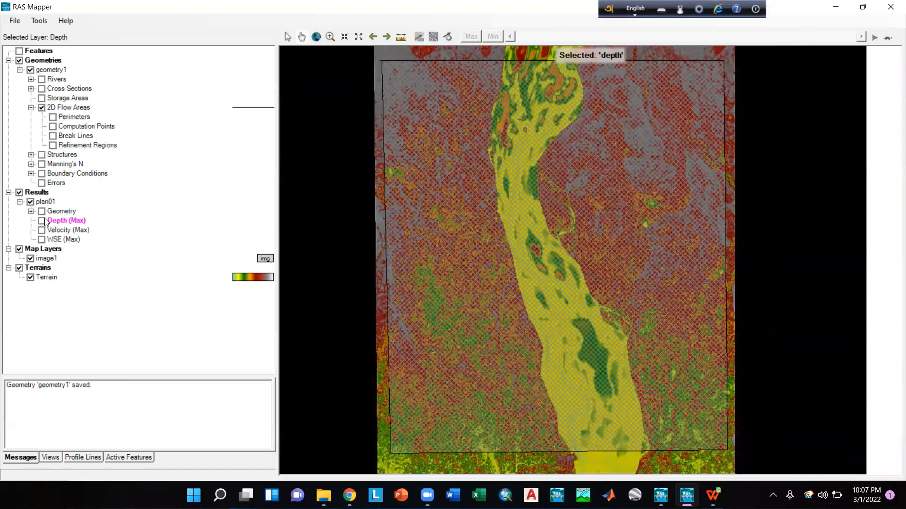
left_click(495, 37)
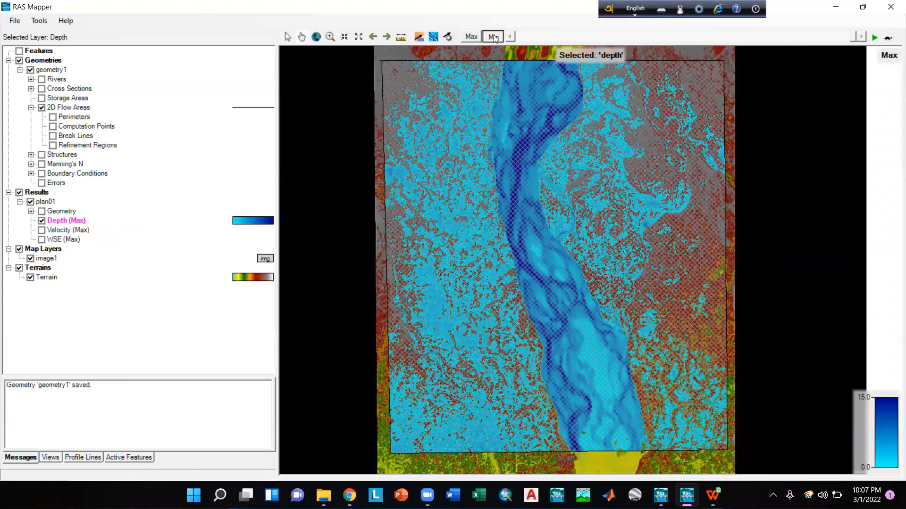